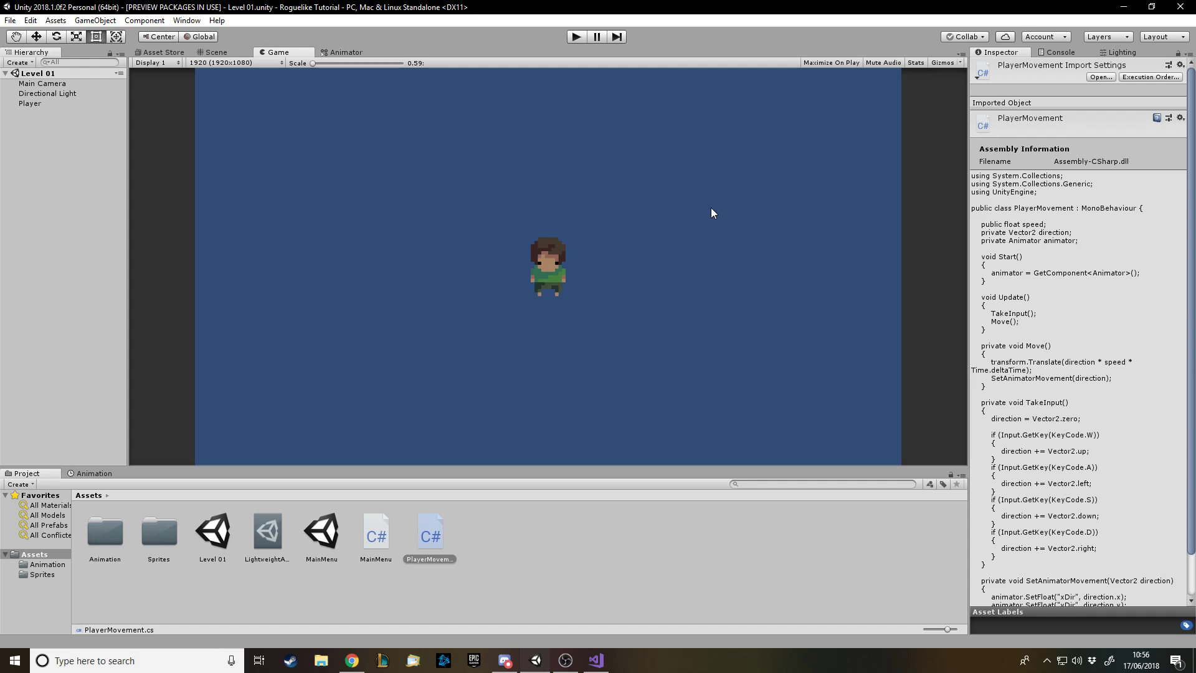
- Start play mode, walk the player in all four directions, and glance at the animator state graph
left_click(578, 36)
key("a")
key("d")
key("w")
key("s")
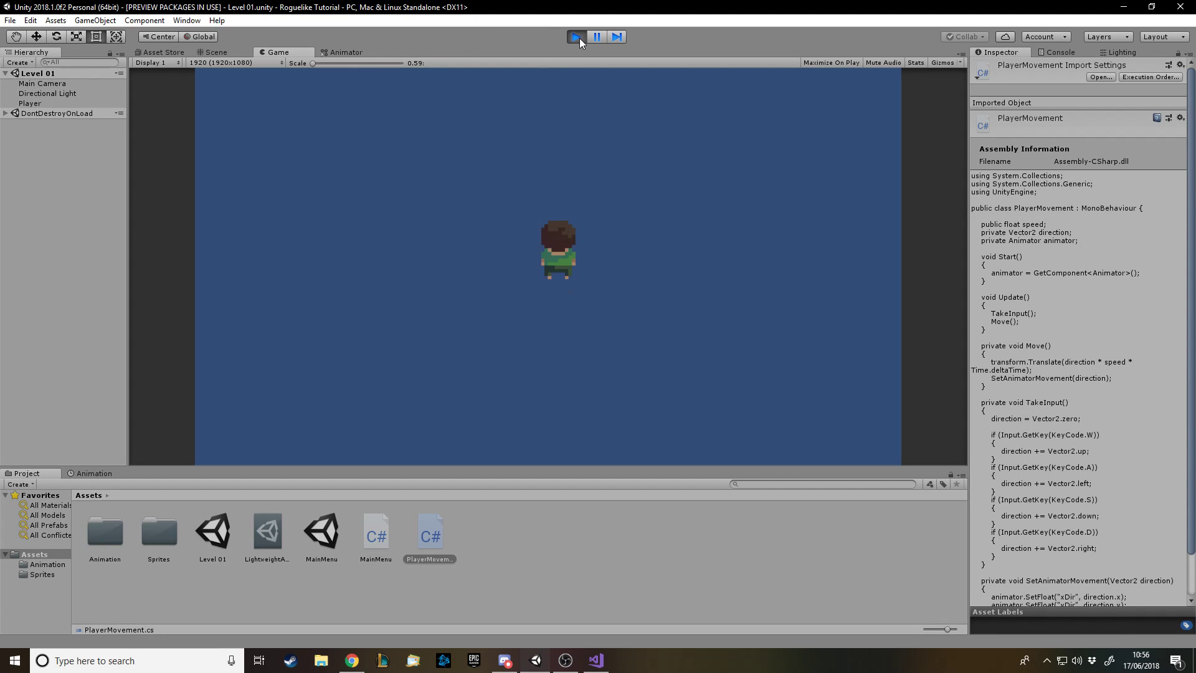
key("w")
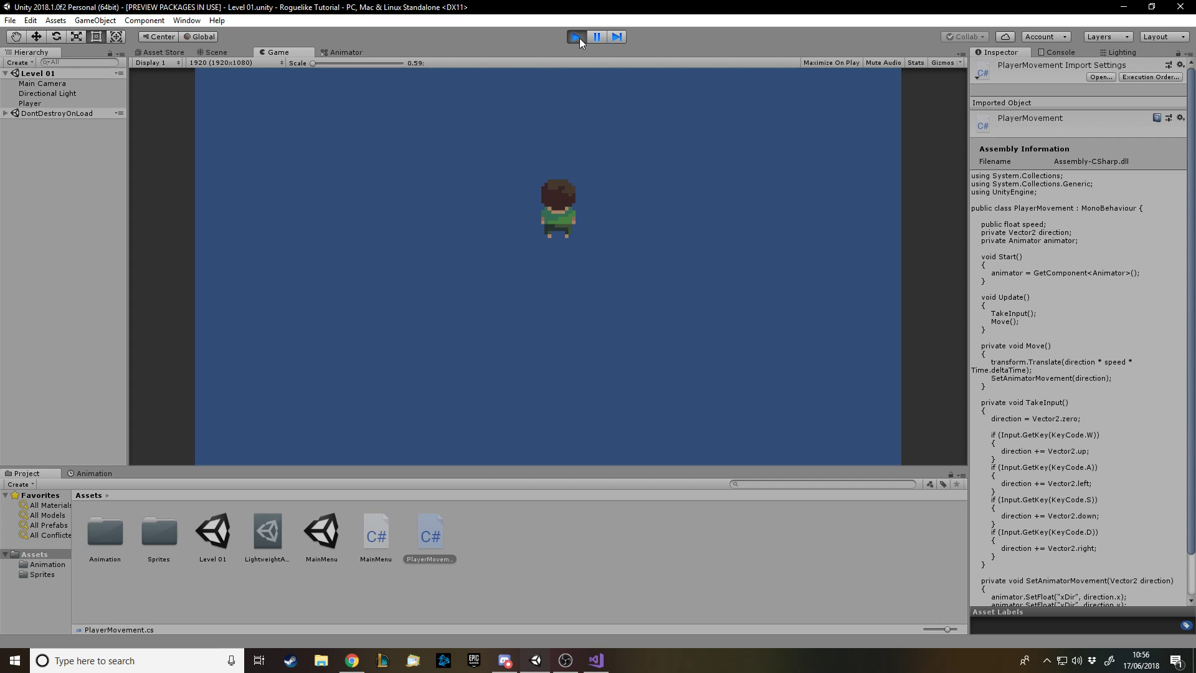
left_click(341, 52)
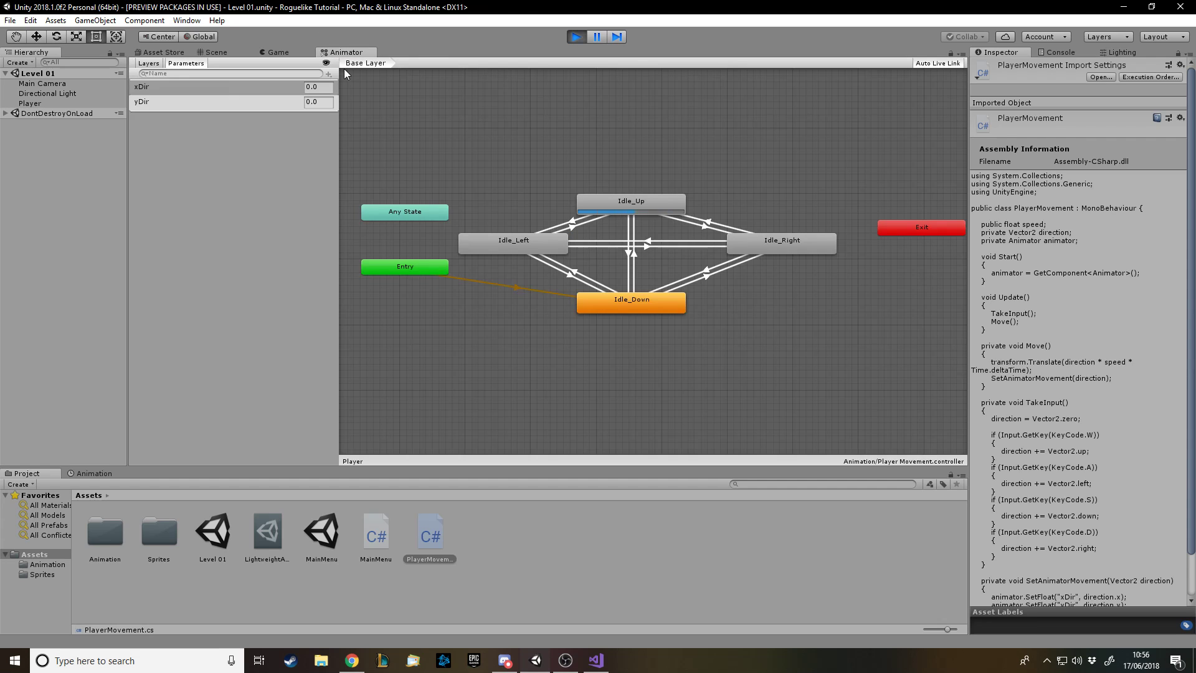
left_click(278, 52)
- Walk the player around the scene with WASD to check each walk animation, then stop play mode
key("a")
key("s")
key("w")
key("s")
key("d")
key("s")
key("a")
key("w")
key("d")
key("d")
key("s")
key("a")
key("w")
key("d")
key("a")
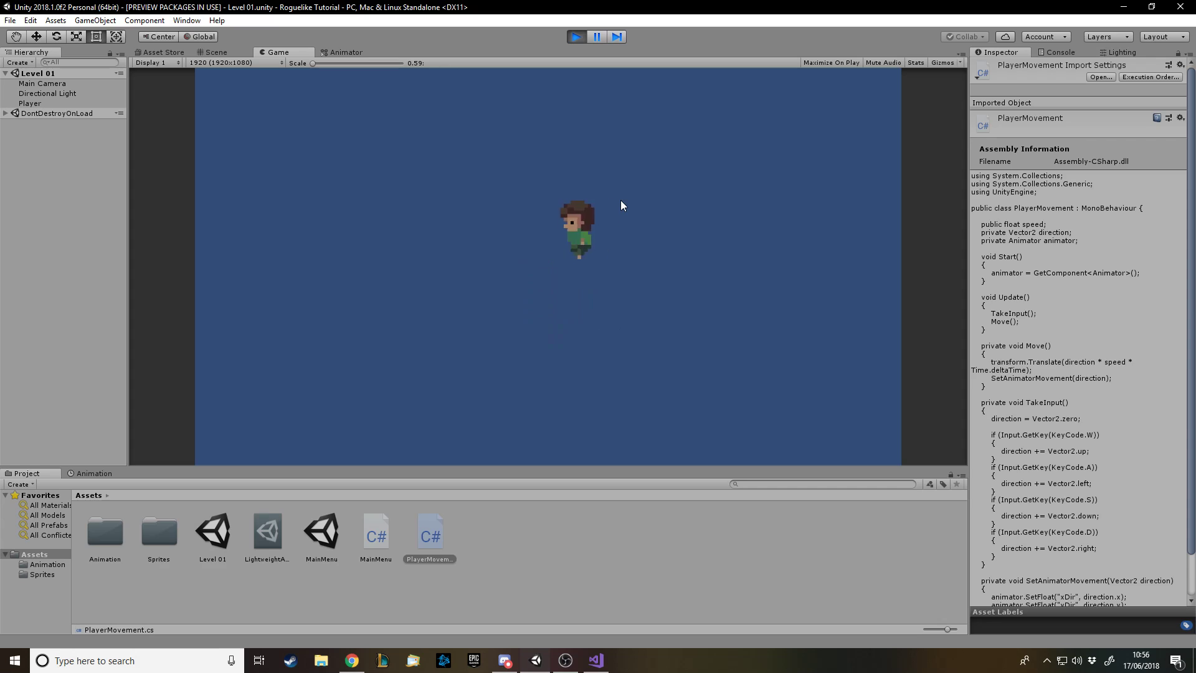
key("d")
key("d")
key("a")
key("w")
key("s")
key("w")
key("s")
key("d")
key("s")
key("w")
key("a")
key("d")
key("d")
key("a")
key("w")
key("d")
key("s")
key("d")
key("w")
key("a")
key("s")
key("d")
key("w")
key("a")
key("w")
key("a")
key("d")
key("s")
key("s")
key("a")
key("w")
key("d")
key("s")
key("w")
key("a")
key("s")
key("d")
key("w")
key("a")
key("s")
key("d")
key("w")
key("a")
key("a")
key("s")
key("w")
key("d")
key("s")
key("a")
key("w")
key("d")
key("s")
key("a")
key("w")
key("d")
key("s")
key("a")
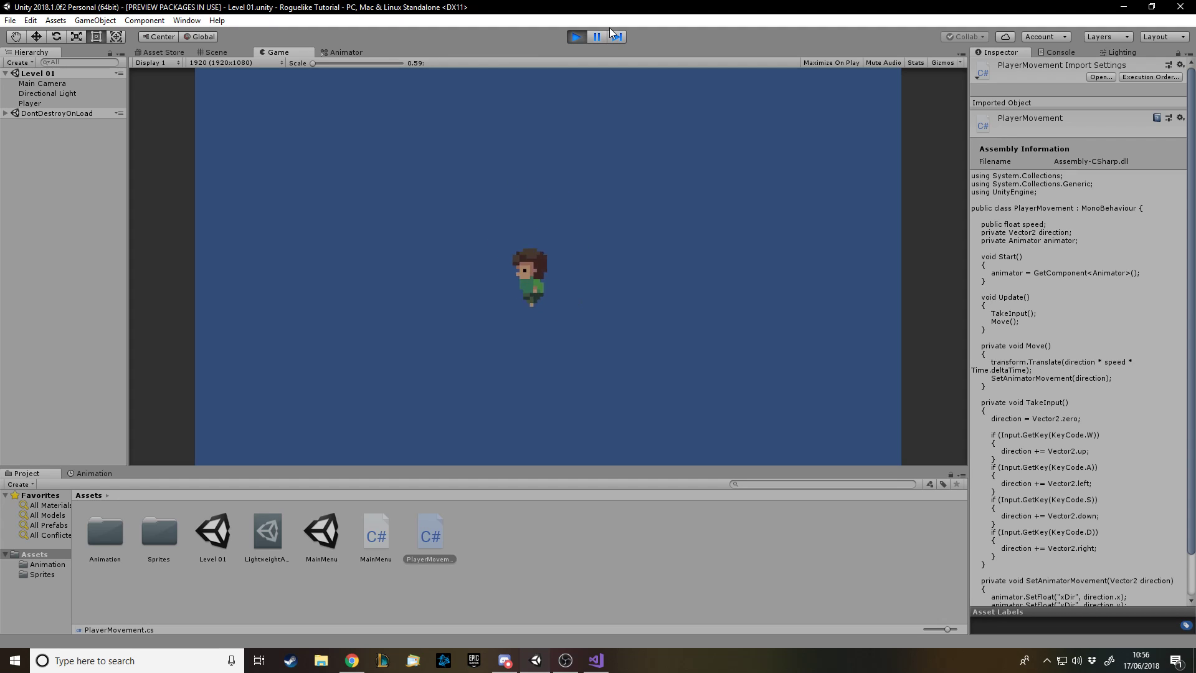
left_click(582, 36)
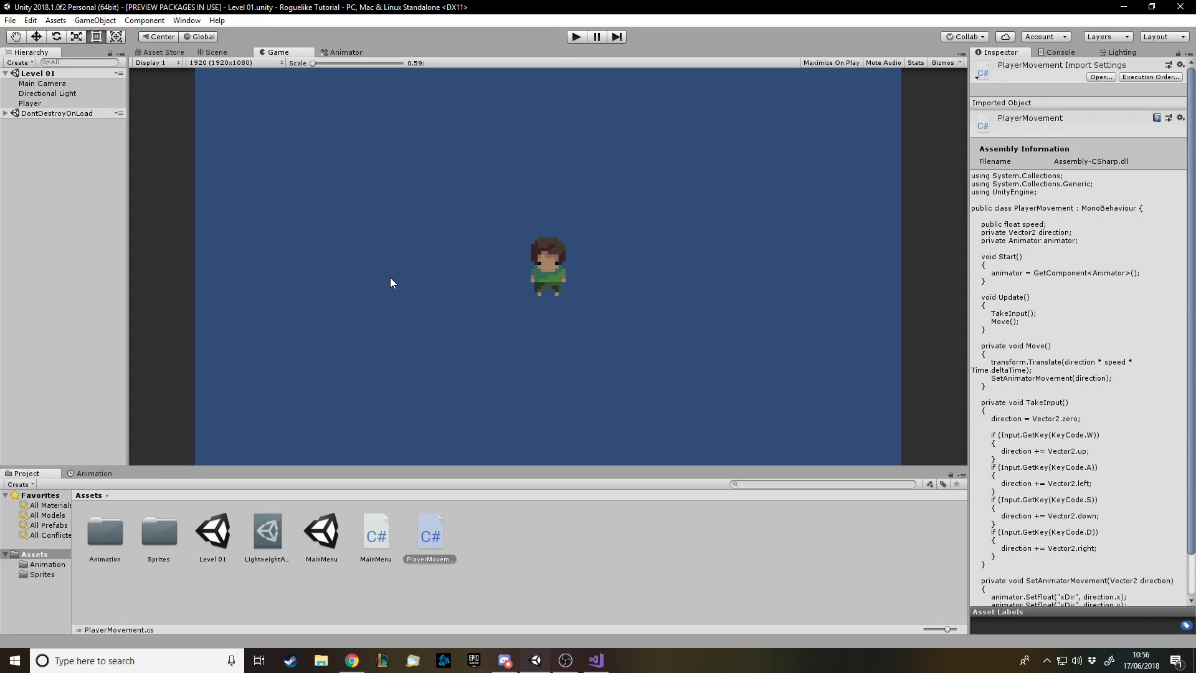
- Open the Sprites folder and inspect the down-facing sprite sheet in the Sprite Editor
double_click(160, 533)
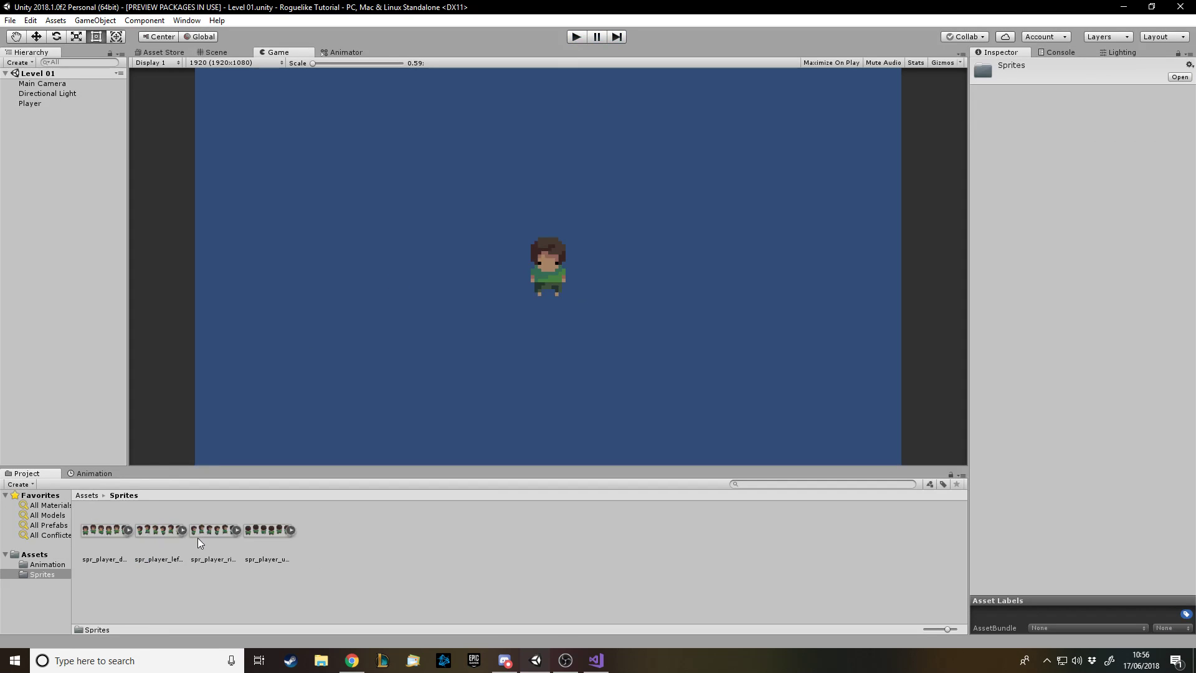
left_click(127, 530)
left_click(110, 533)
left_click(1169, 204)
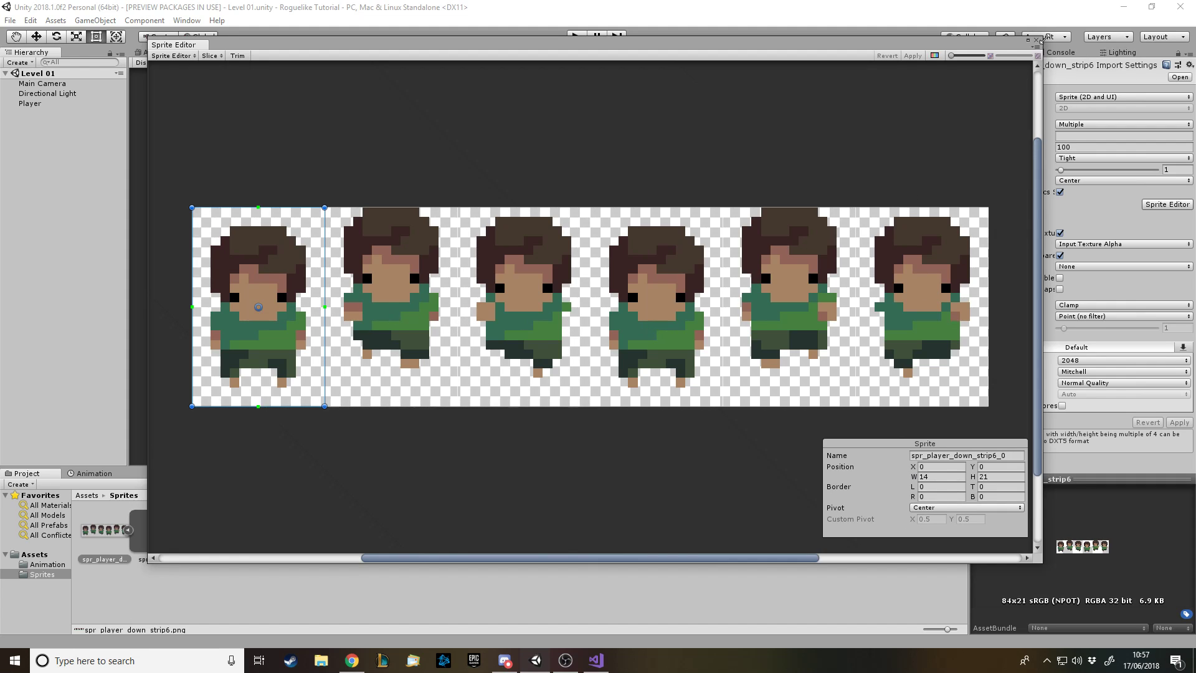
- Close the Sprite Editor, collapse the down sheet, and toggle between Scene and Game views
left_click(1037, 39)
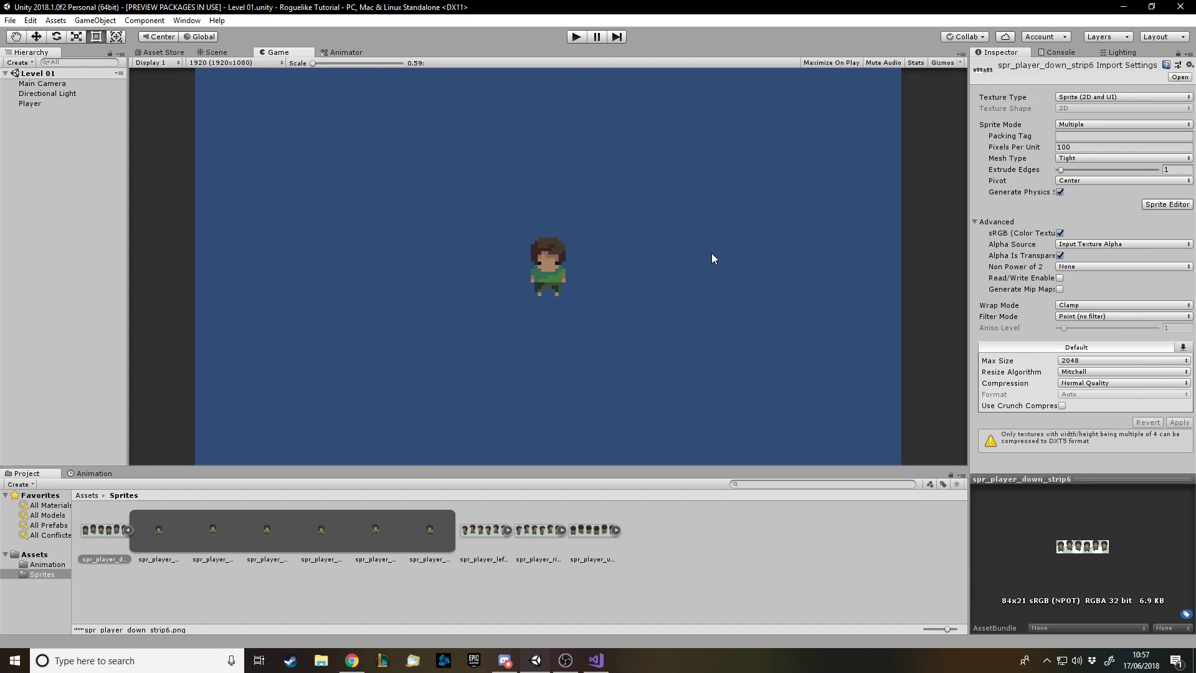
left_click(128, 530)
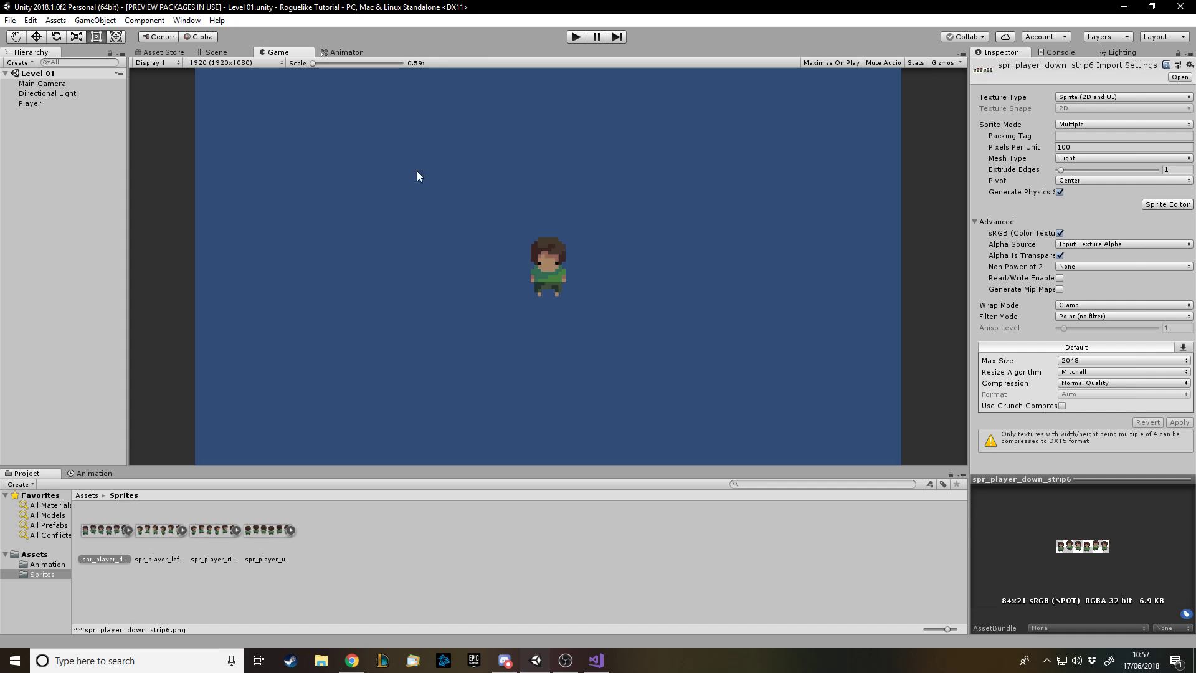
left_click(234, 55)
left_click(258, 55)
- Close the Paint window showing spr_player_down_strip6 and collapse the down sheet in Unity
left_click(129, 531)
left_click(127, 531)
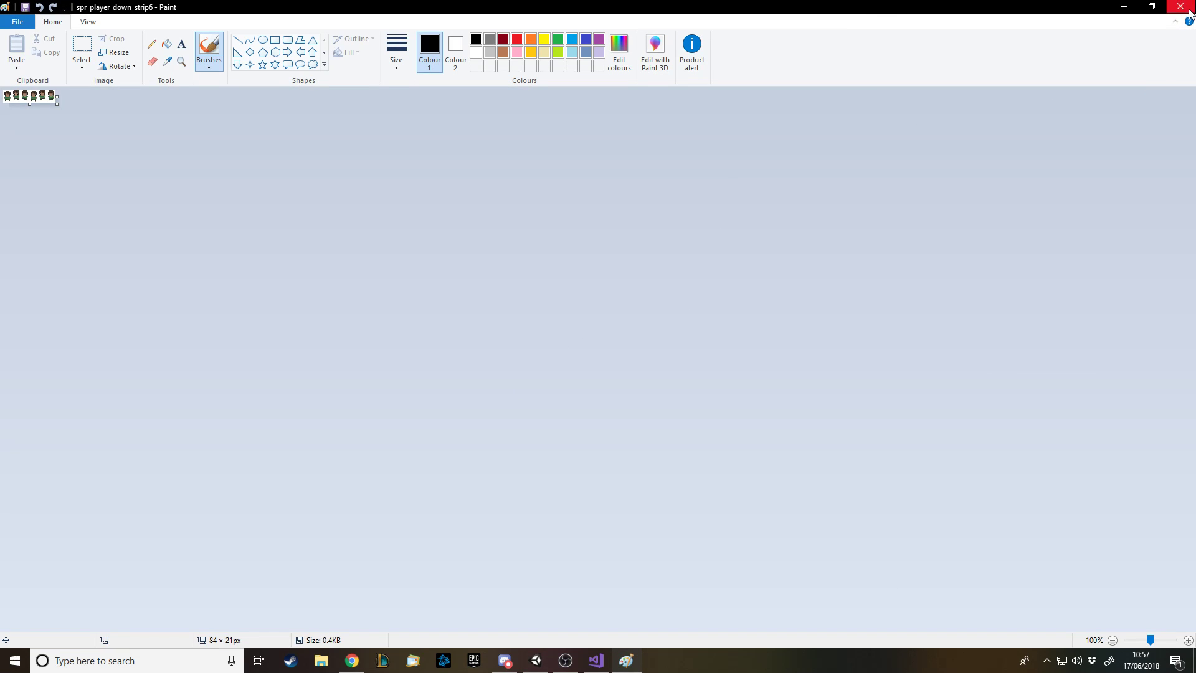
left_click(1183, 5)
left_click(128, 530)
left_click(129, 527)
- Browse the four player sprite sheets, select the first down-facing frame, then clear the selection
left_click(159, 530)
left_click(212, 530)
left_click(277, 537)
left_click(127, 530)
left_click(163, 536)
left_click(127, 531)
left_click(129, 601)
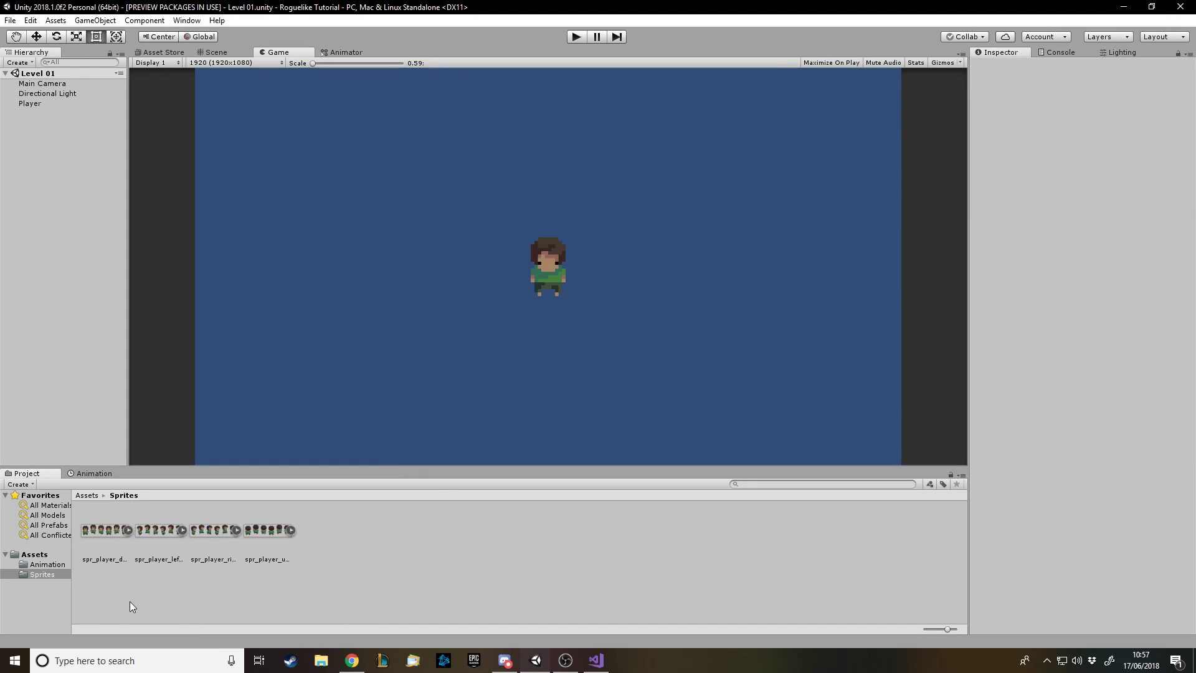
- Create the Walk_Down animation clip from the six down-facing sprite frames
left_click(106, 540)
left_click(158, 537)
left_click(269, 533)
left_click(107, 541)
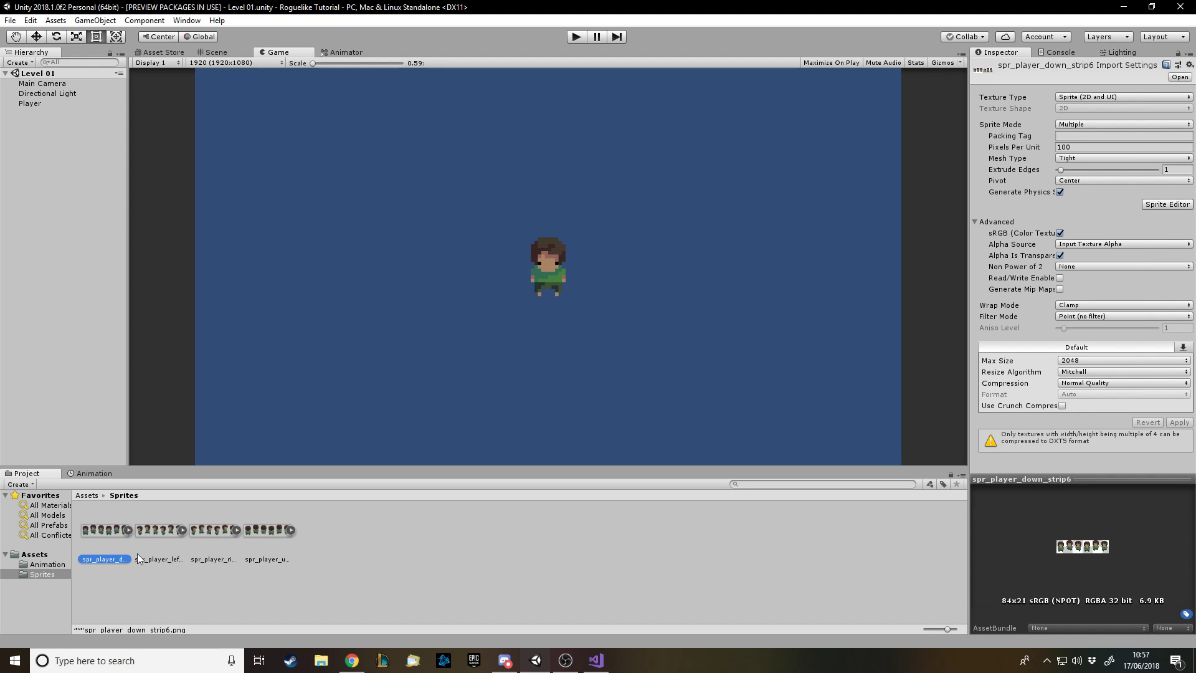
left_click(127, 530)
left_click(175, 543)
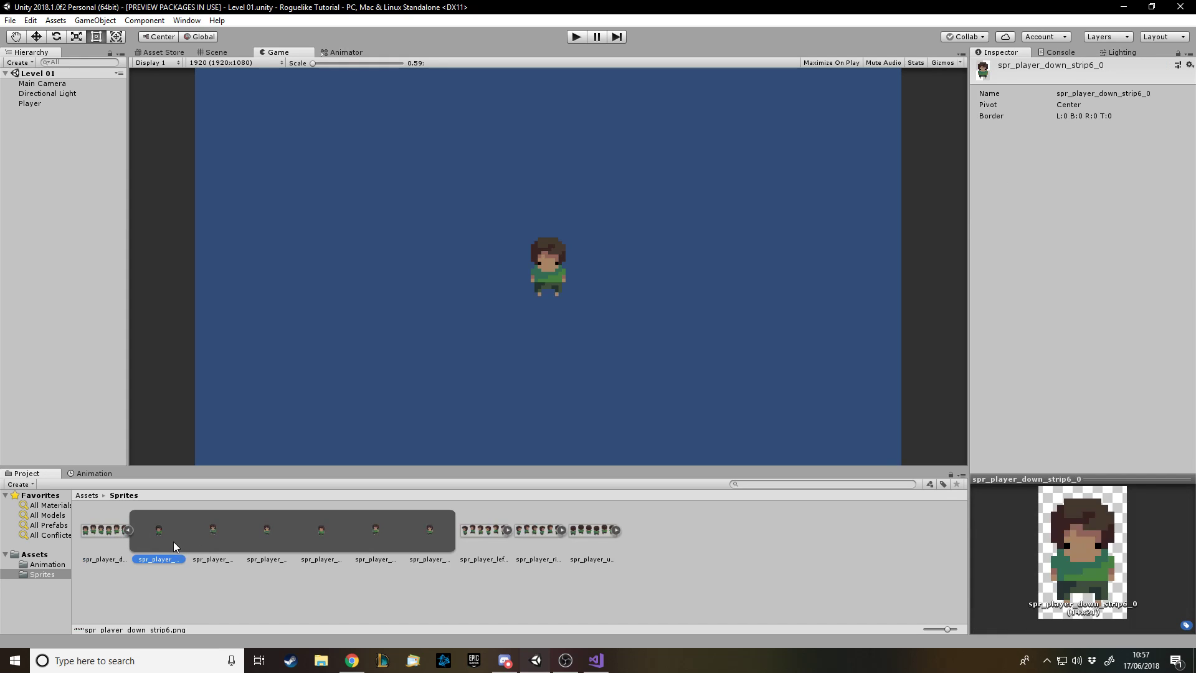
left_click(397, 536, "shift")
left_click(430, 535, "shift")
right_click(410, 522)
mouse_move(496, 269)
left_click(620, 520)
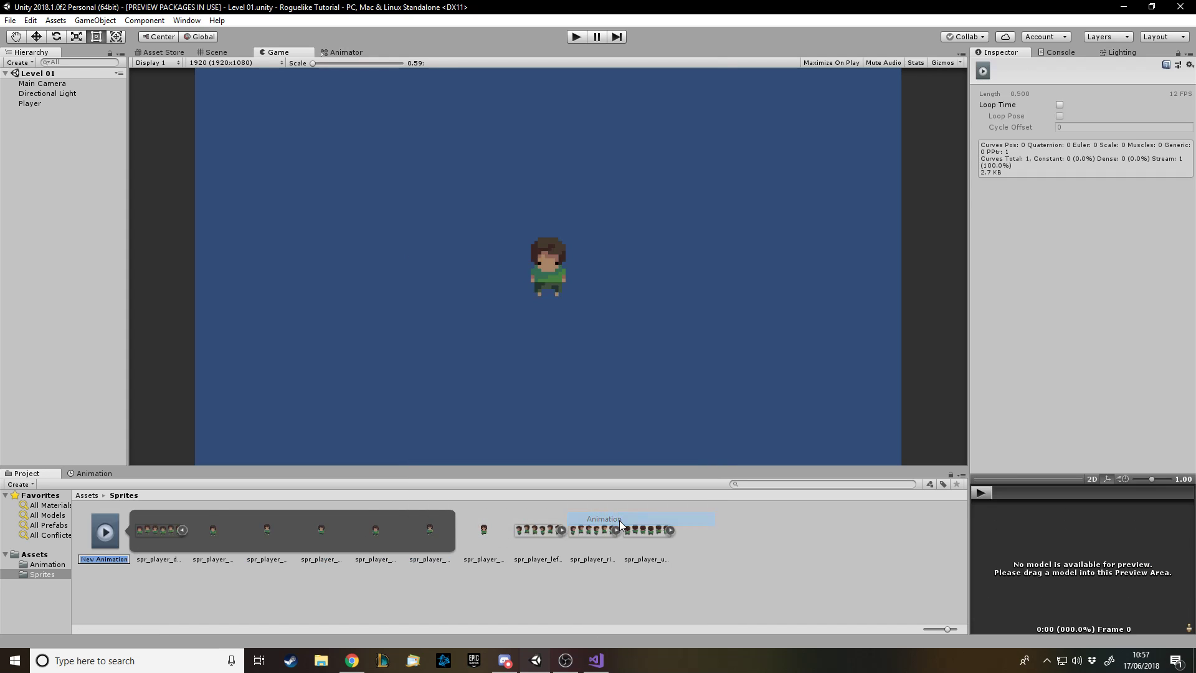
type("Walk_Down")
key("Return")
- Create the Walk_Left animation clip from the six left-facing sprite frames
left_click(39, 566)
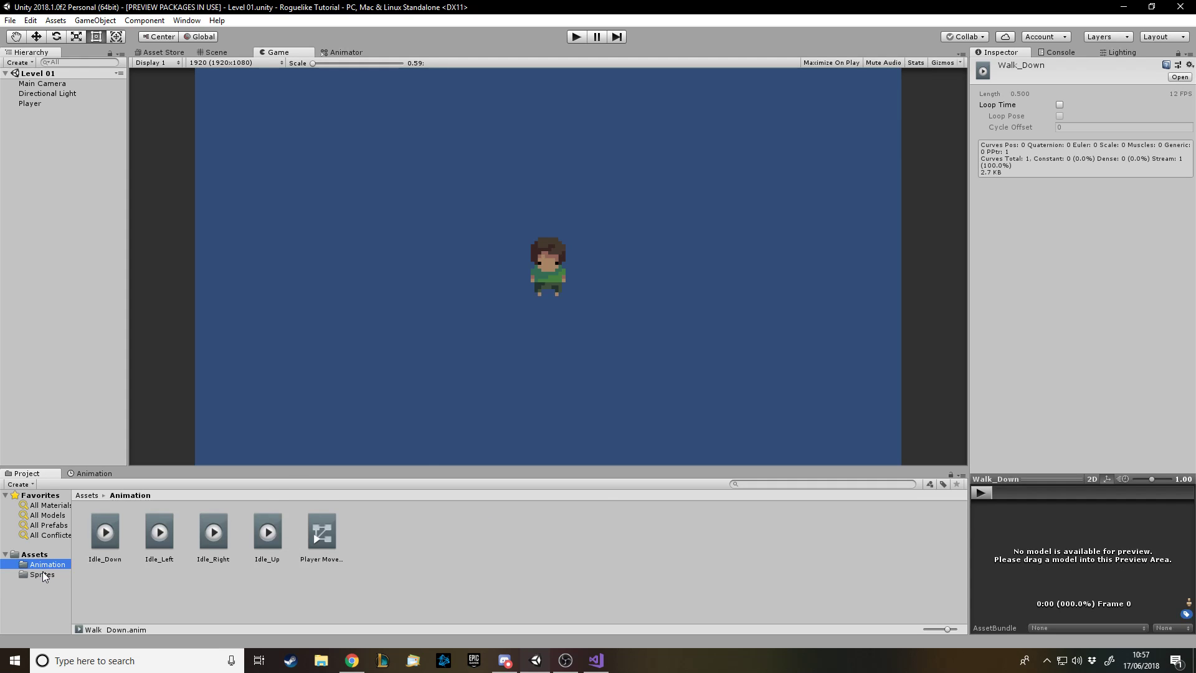
left_click(42, 573)
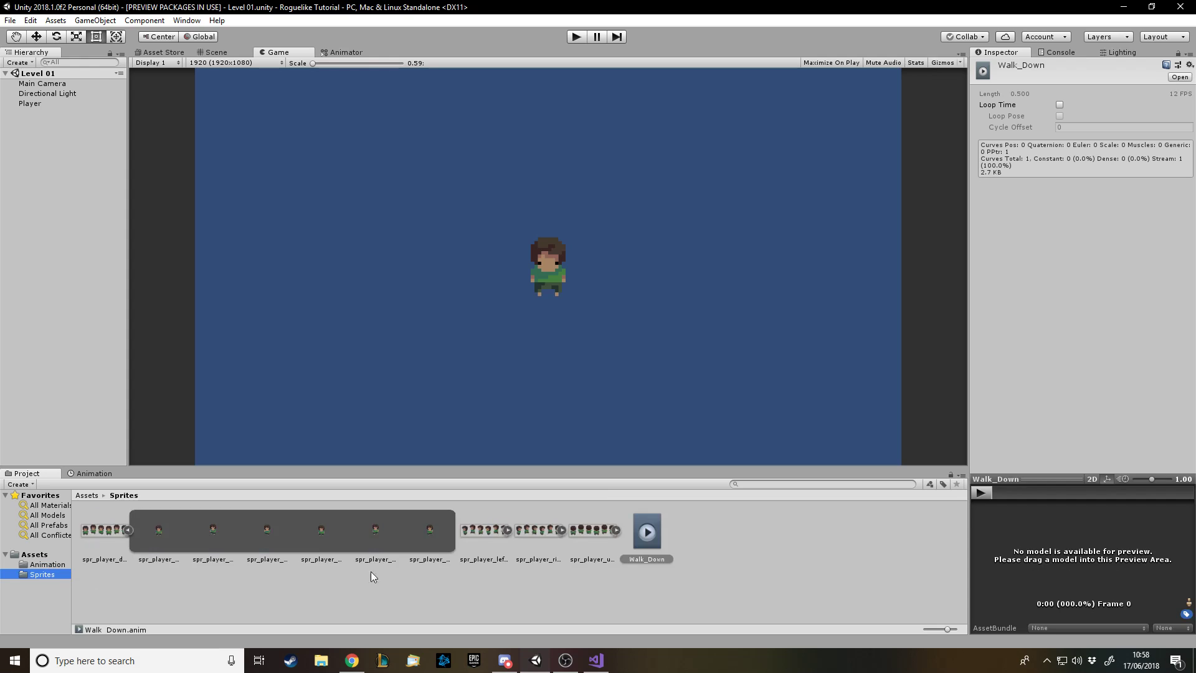
left_click(133, 529)
left_click(177, 532)
left_click(183, 530)
left_click_drag(215, 531, 489, 534)
right_click(418, 526)
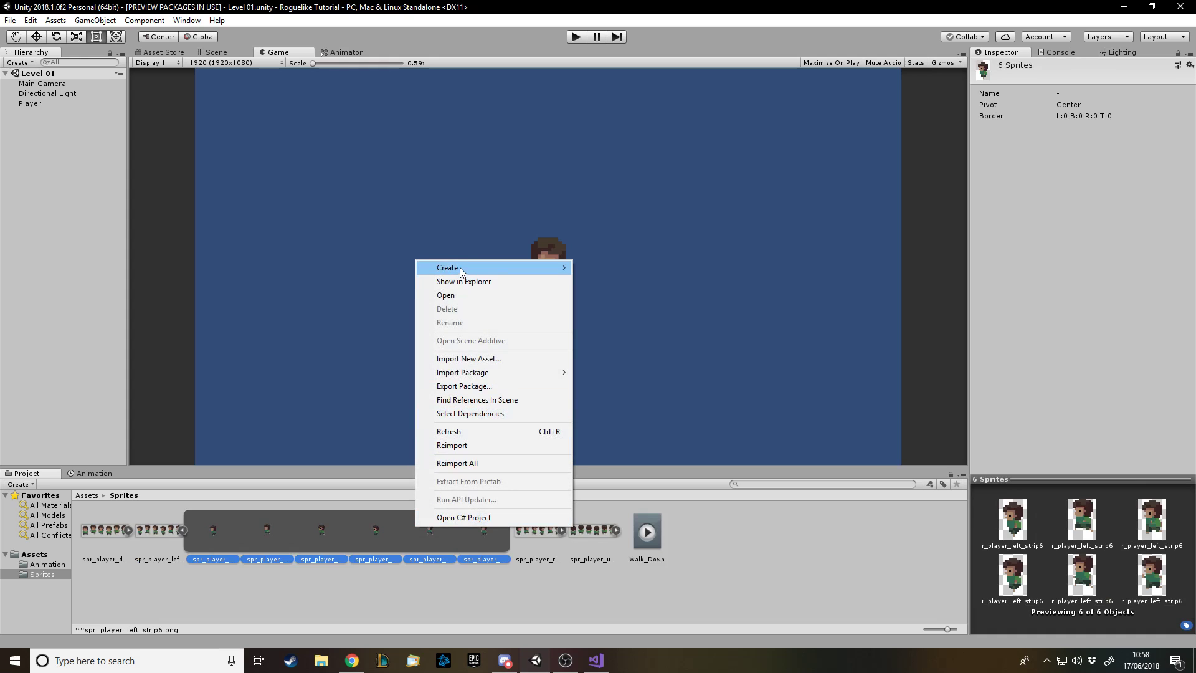
mouse_move(461, 269)
left_click(620, 516)
type("Walk_Left")
key("Return")
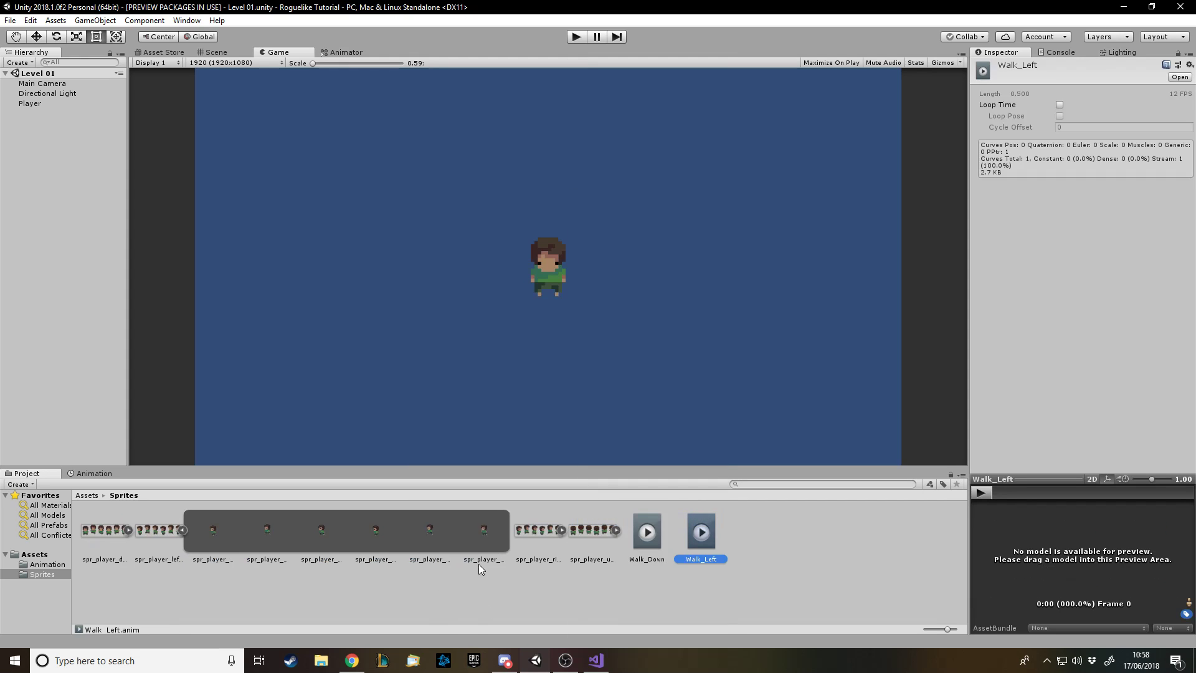
- Create the Walk_Right animation clip from the six right-facing sprite frames
left_click(181, 530)
left_click(236, 530)
left_click(268, 530)
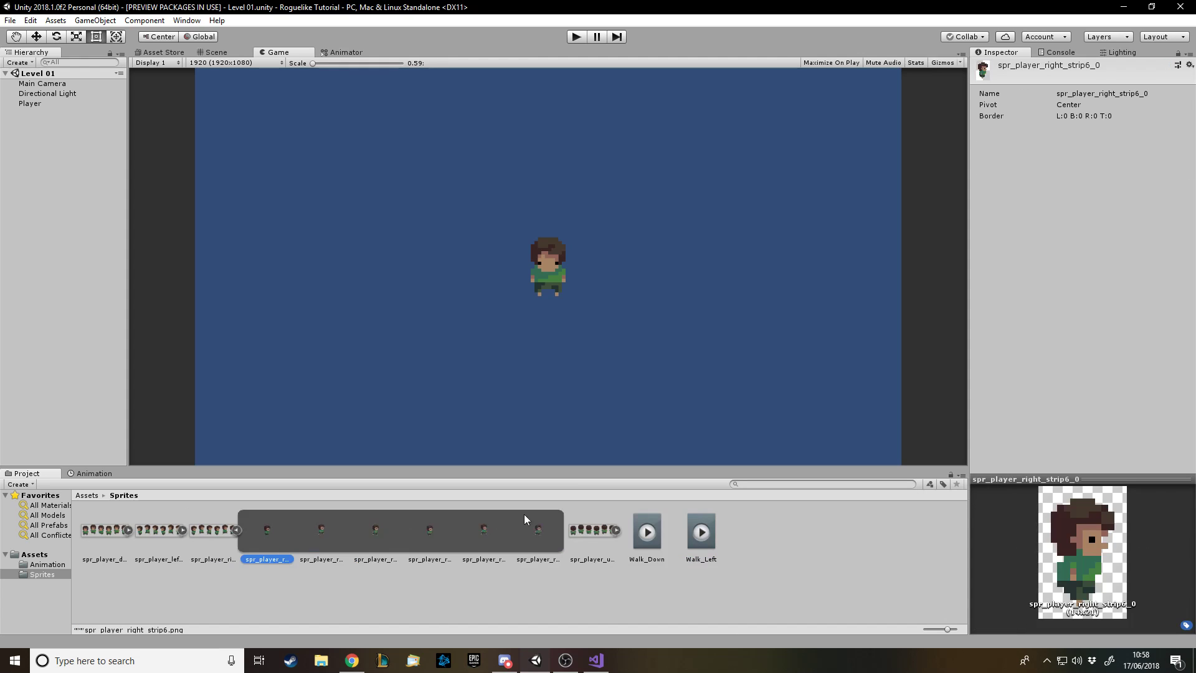
left_click(526, 529, "shift")
right_click(526, 529)
mouse_move(597, 272)
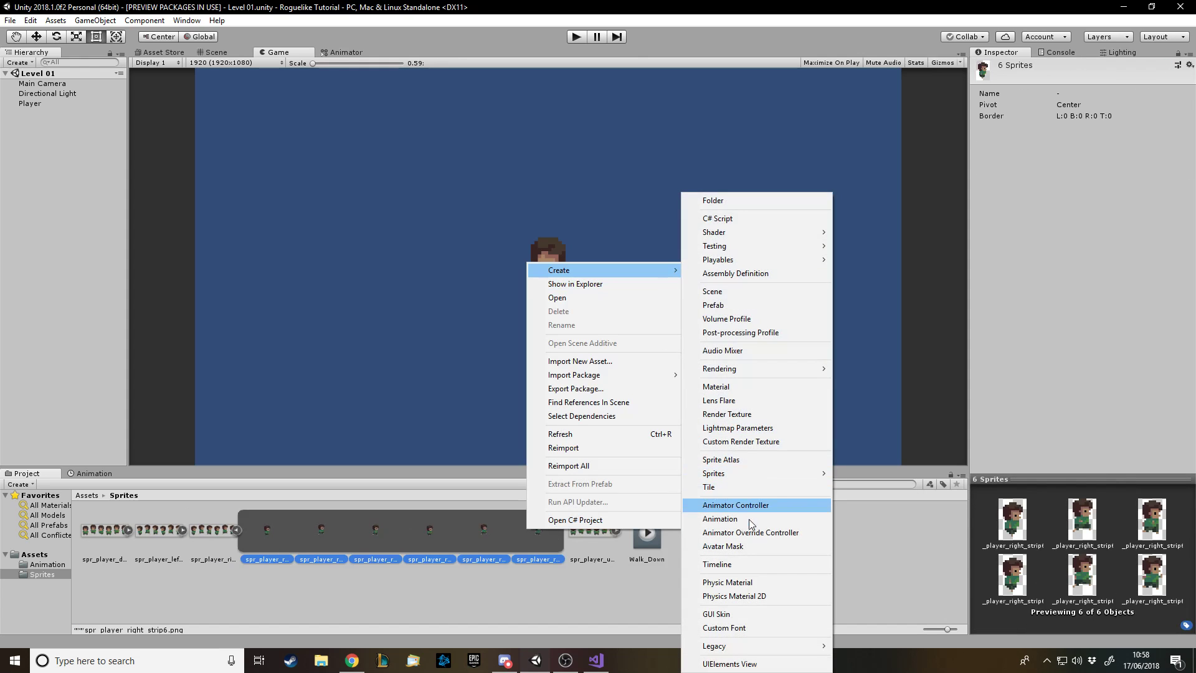
left_click(748, 520)
type("Walk_")
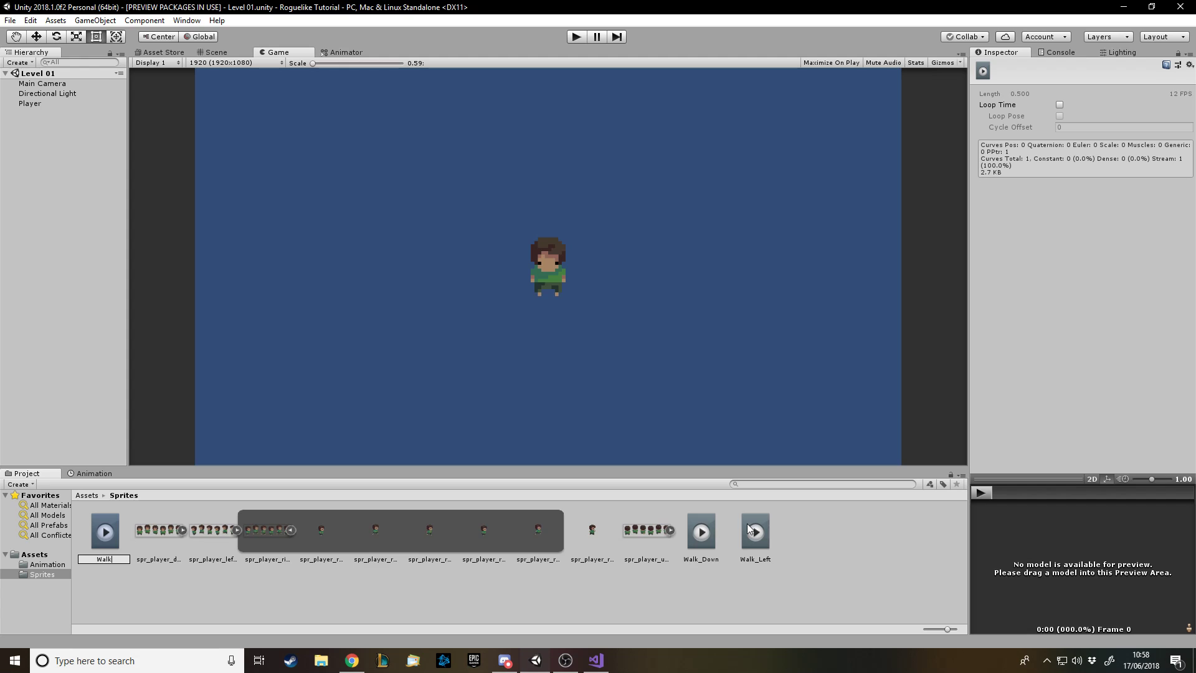
type("Right")
key("Return")
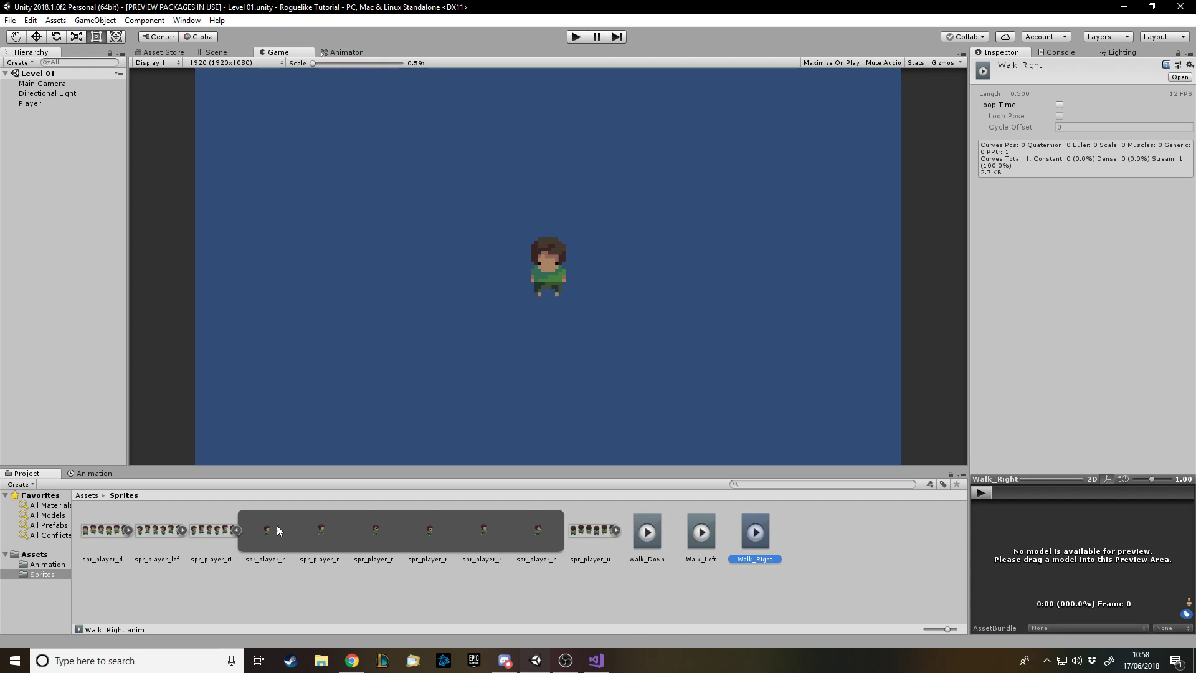
- Create the Walk_Up animation clip from the six up-facing sprite frames
left_click(237, 530)
left_click(285, 528)
left_click(297, 528)
left_click(291, 530)
left_click(315, 533)
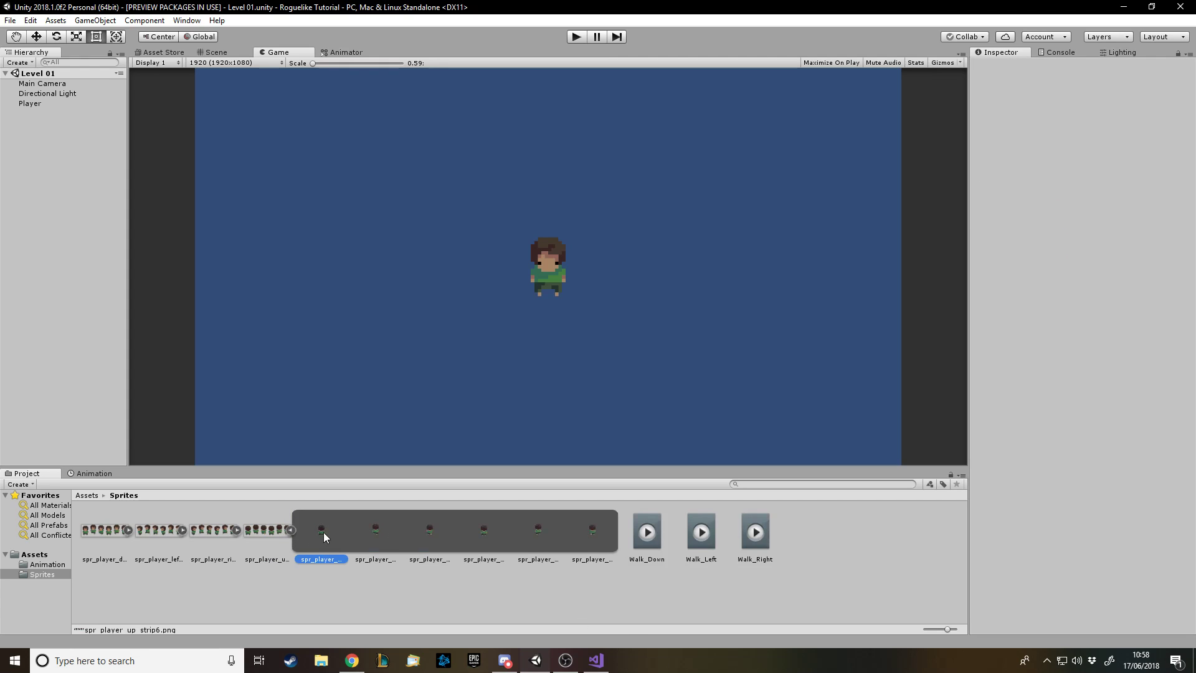
left_click(591, 530, "shift")
right_click(562, 532)
mouse_move(605, 277)
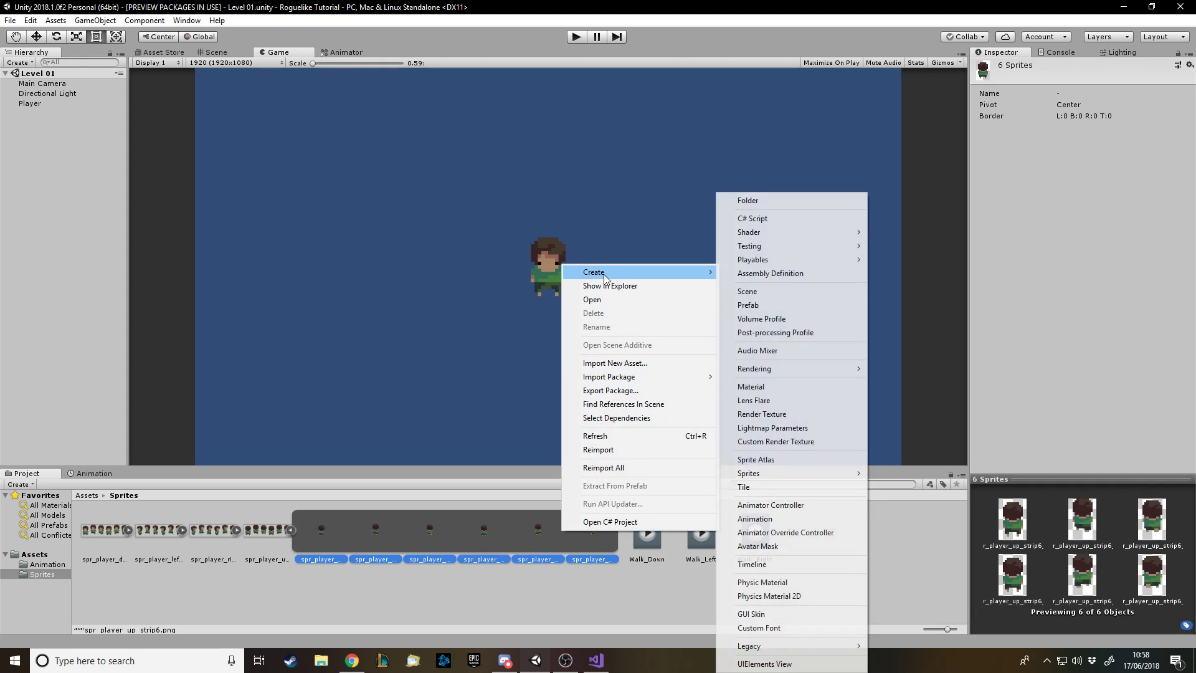
left_click(790, 518)
type("Walk_Up")
key("Return")
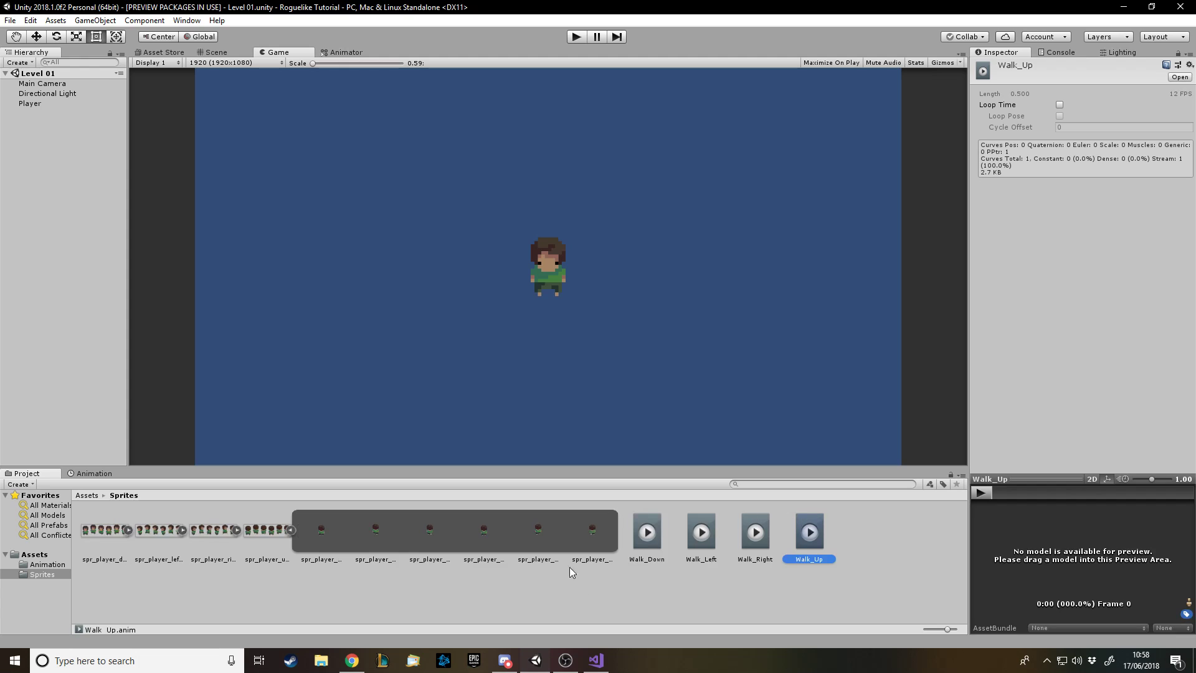
- Collapse the up sheet and select all four Walk clips together
left_click(296, 530)
left_click(398, 575)
left_click(322, 533)
left_click(485, 533, "shift")
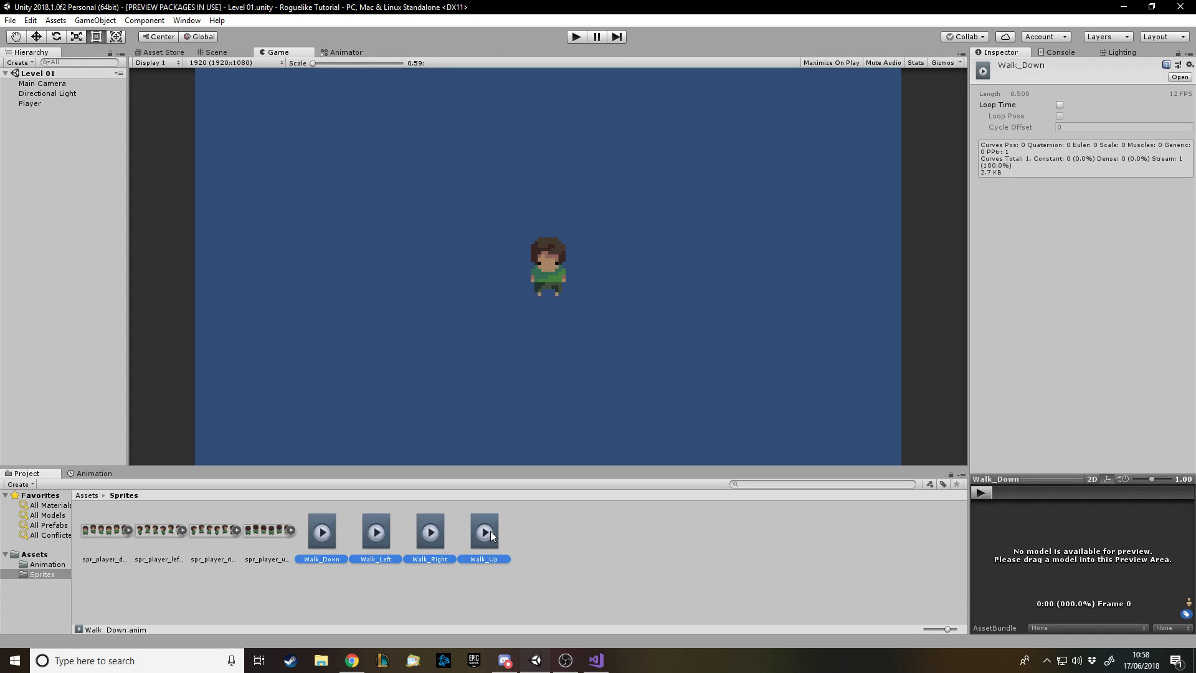
- Move the four Walk clips into the Animation folder
left_click_drag(351, 529, 50, 566)
left_click(48, 565)
left_click(360, 617)
left_click(378, 535)
left_click(512, 533)
left_click(383, 537)
left_click(541, 529, "shift")
left_click(438, 578)
left_click(395, 528)
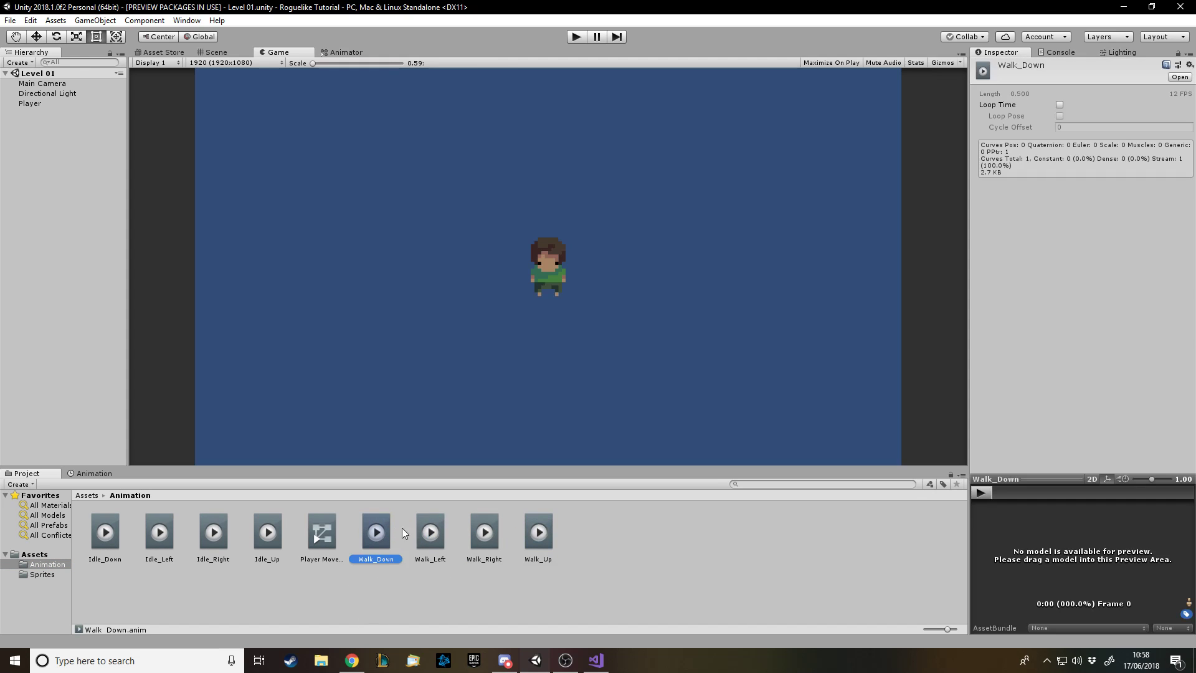
left_click(527, 528, "shift")
- Enable Loop Time on the Walk_Left, Walk_Right and Walk_Up clips, then view the Animator graph
left_click(487, 576)
left_click(386, 531)
key("Right")
left_click(1060, 105)
left_click(507, 533)
left_click(1060, 105)
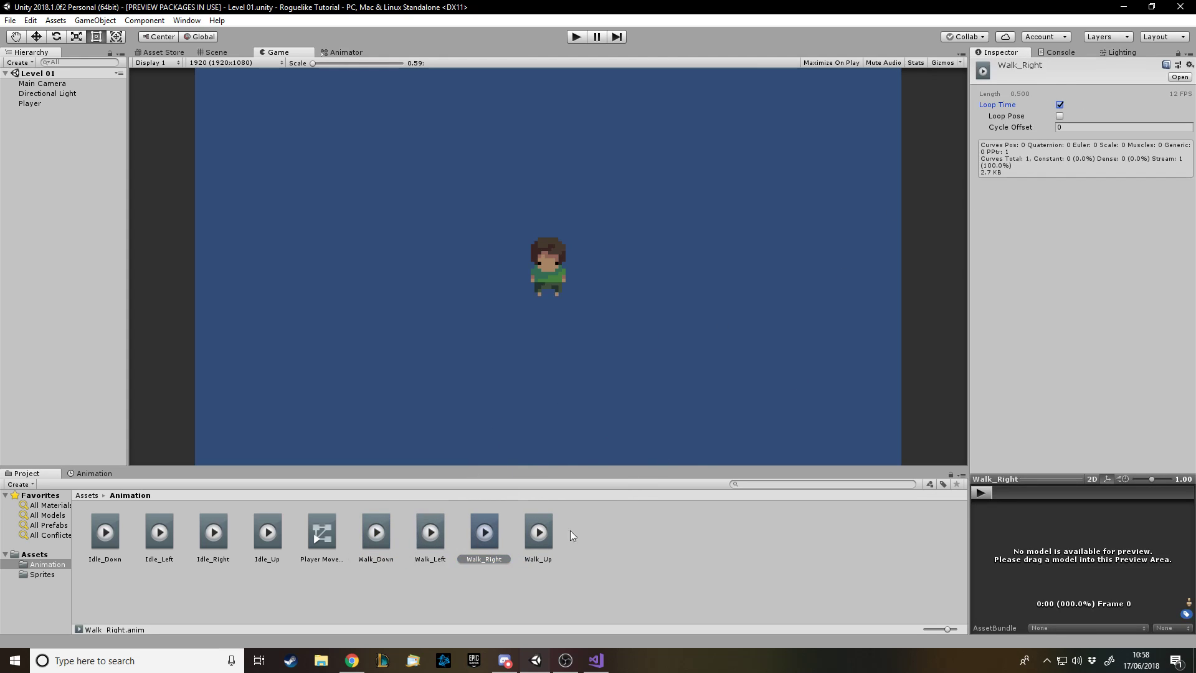
left_click(548, 532)
left_click(1060, 105)
left_click(673, 542)
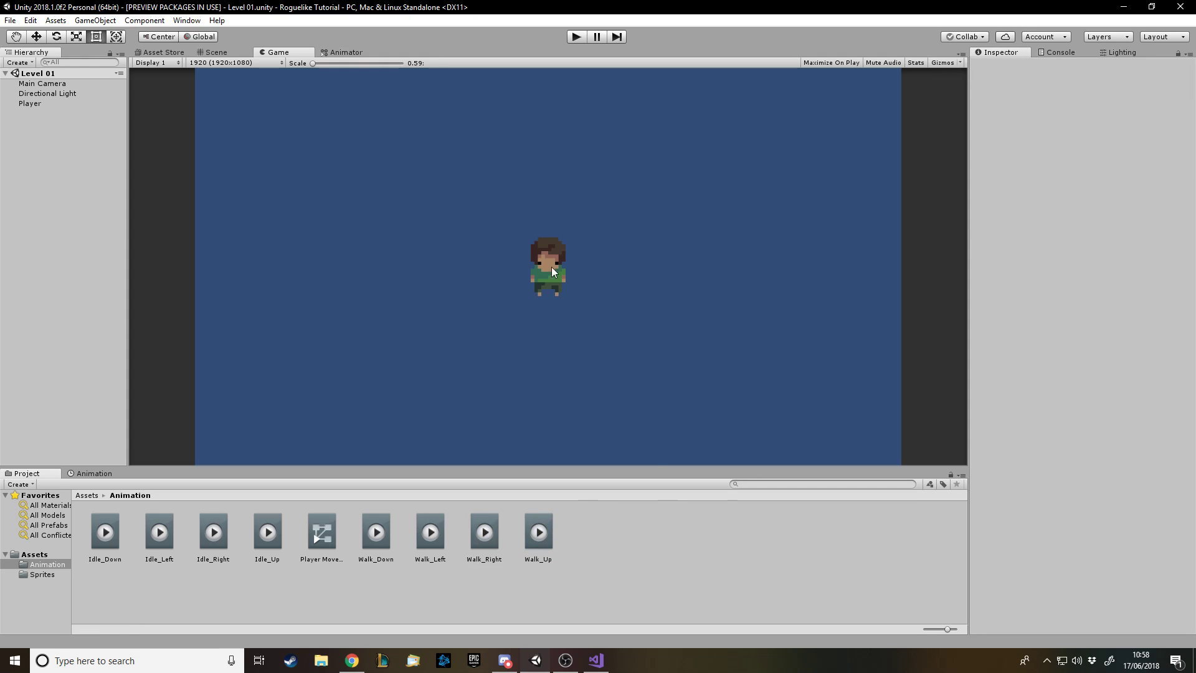
left_click(338, 55)
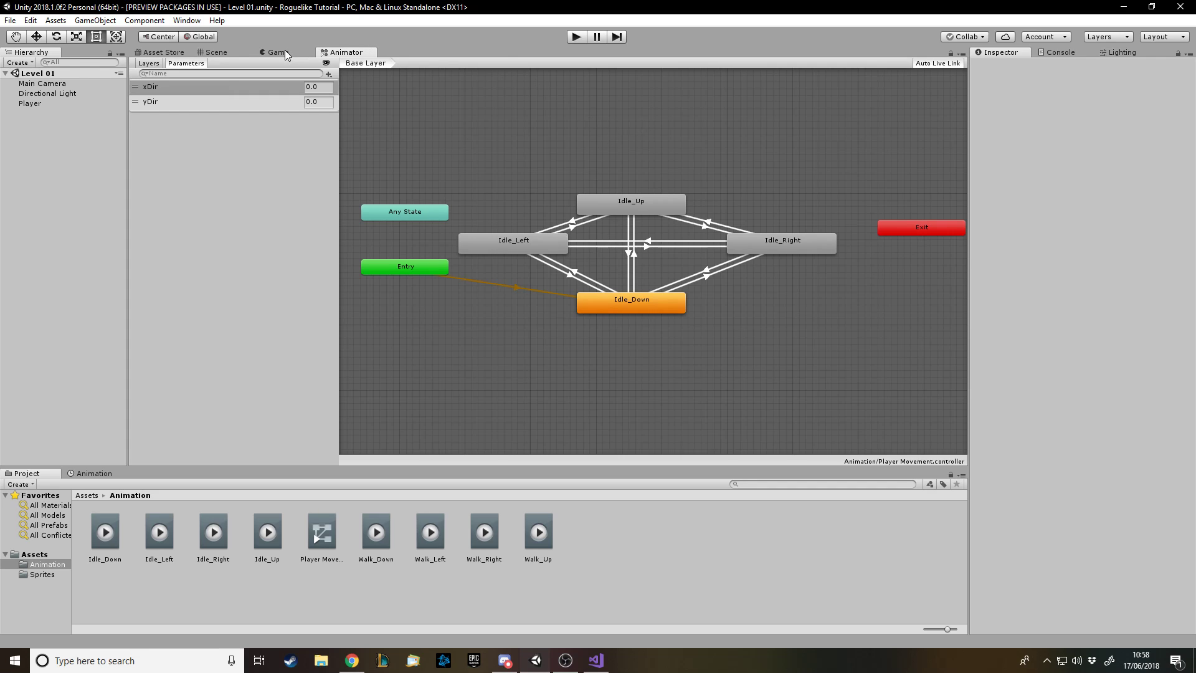
- Rename the Base Layer to Idle
left_click(153, 65)
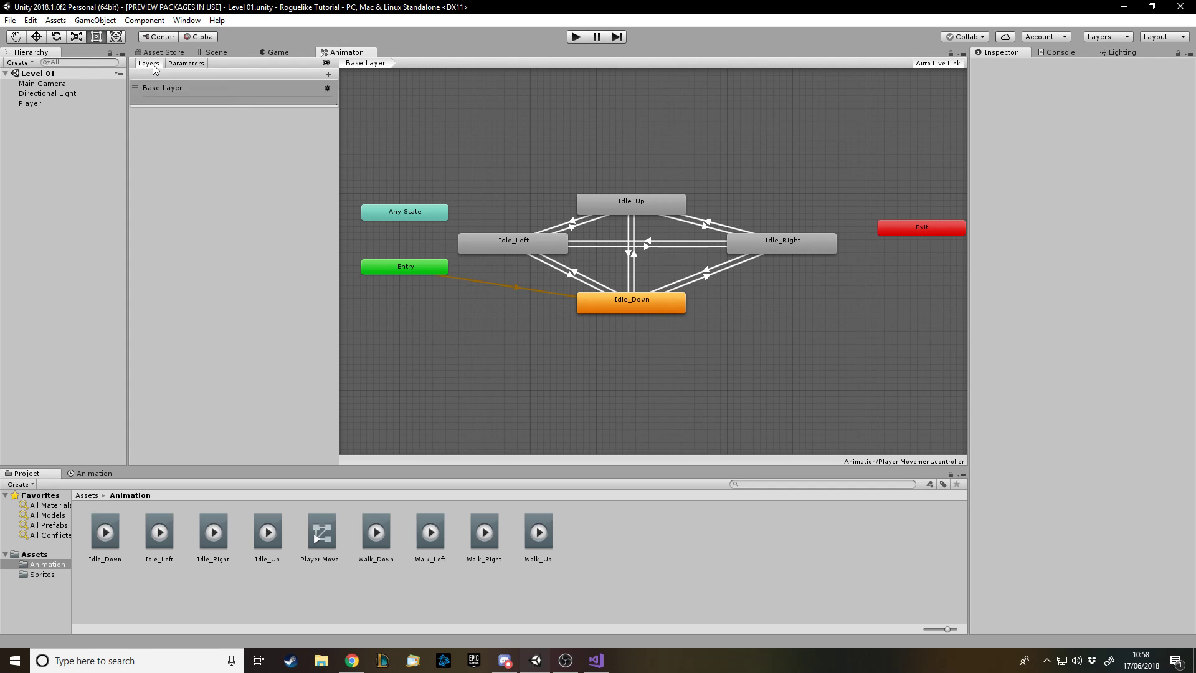
left_click(189, 95)
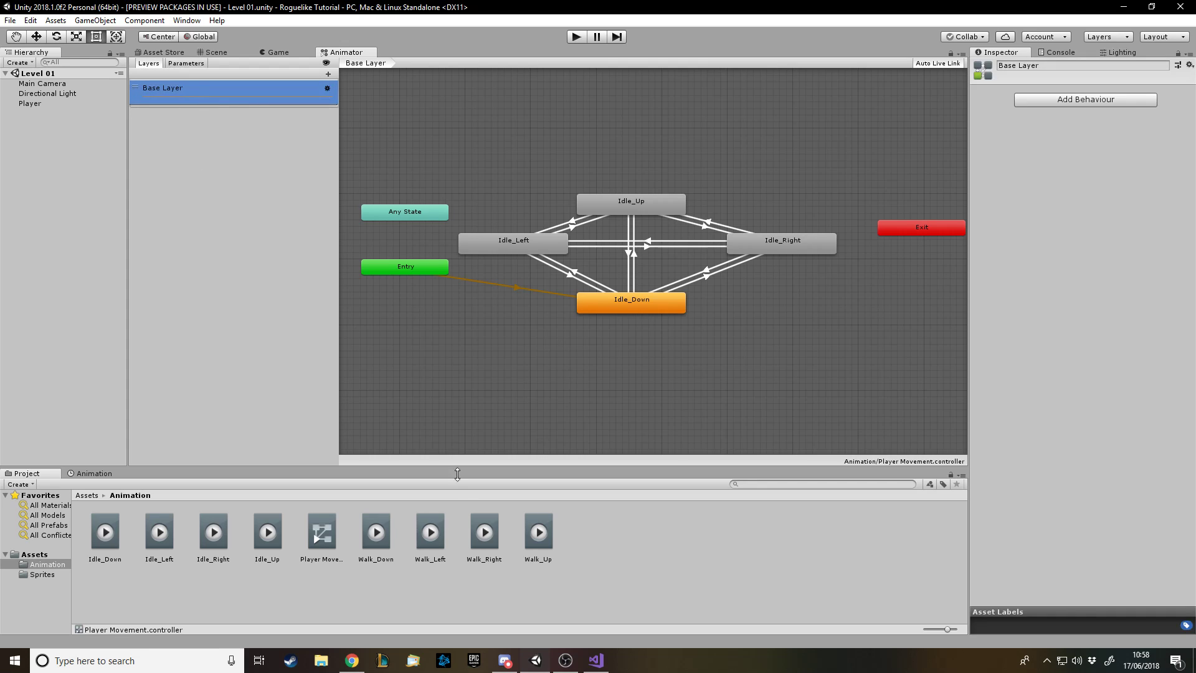
double_click(175, 90)
type("Idle")
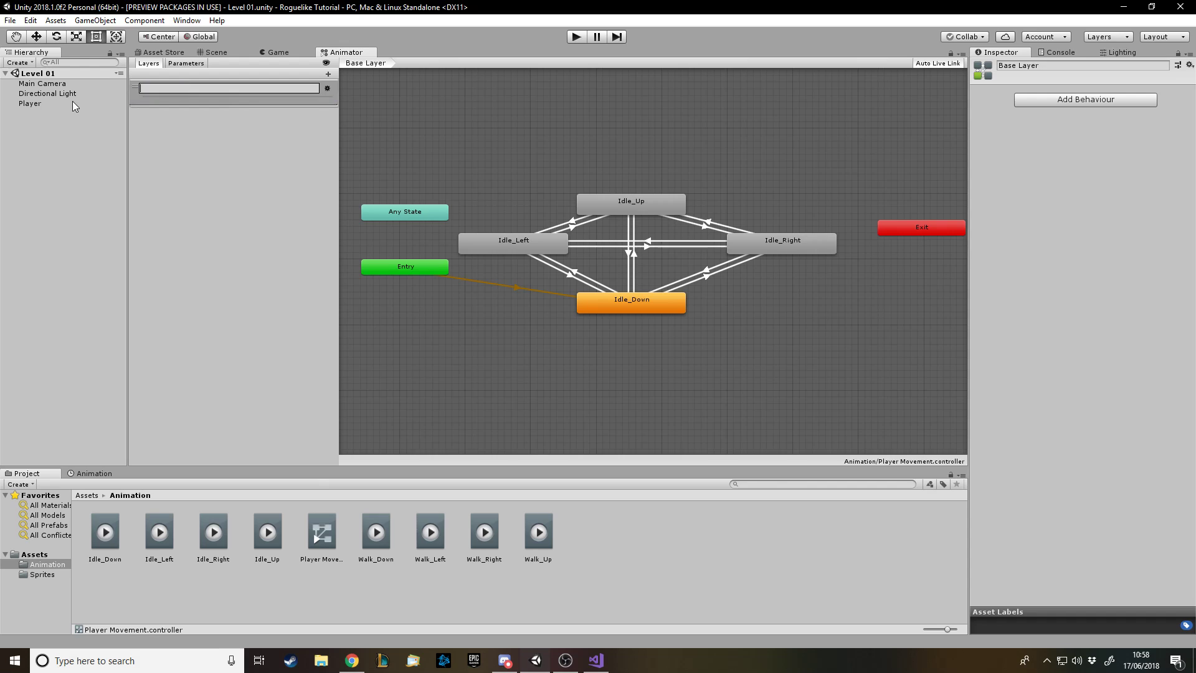
key("Return")
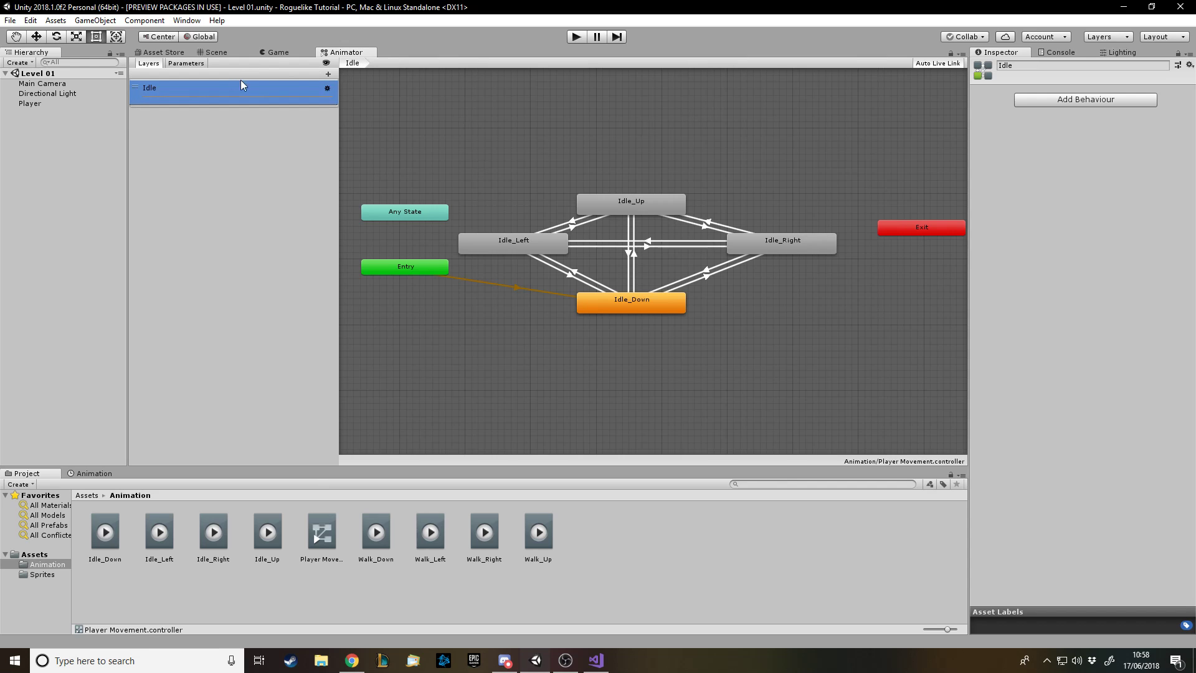
left_click(326, 88)
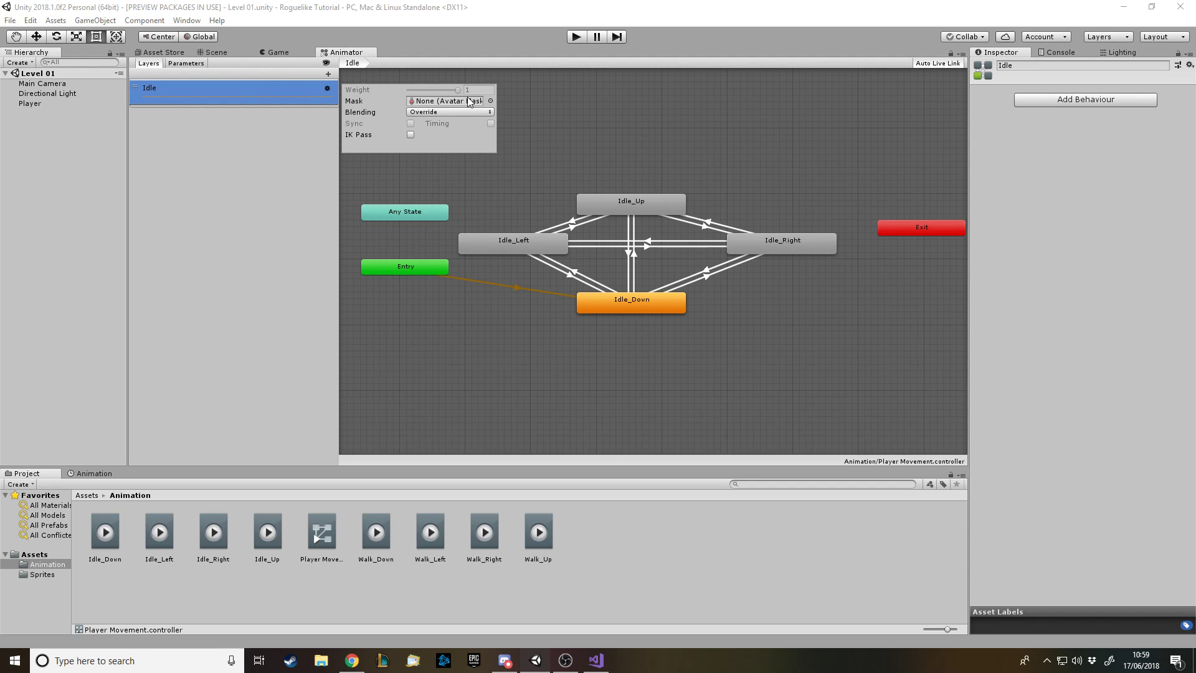
- Add a new animator layer named Walking
left_click(328, 74)
type("Walking")
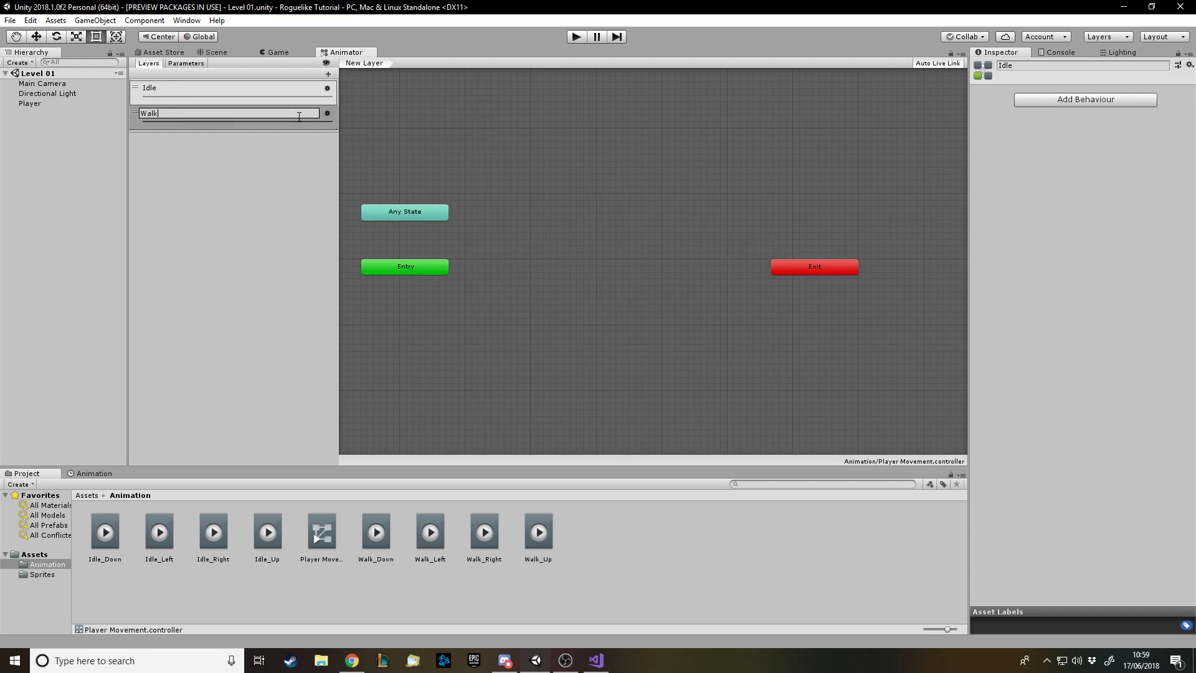
key("Return")
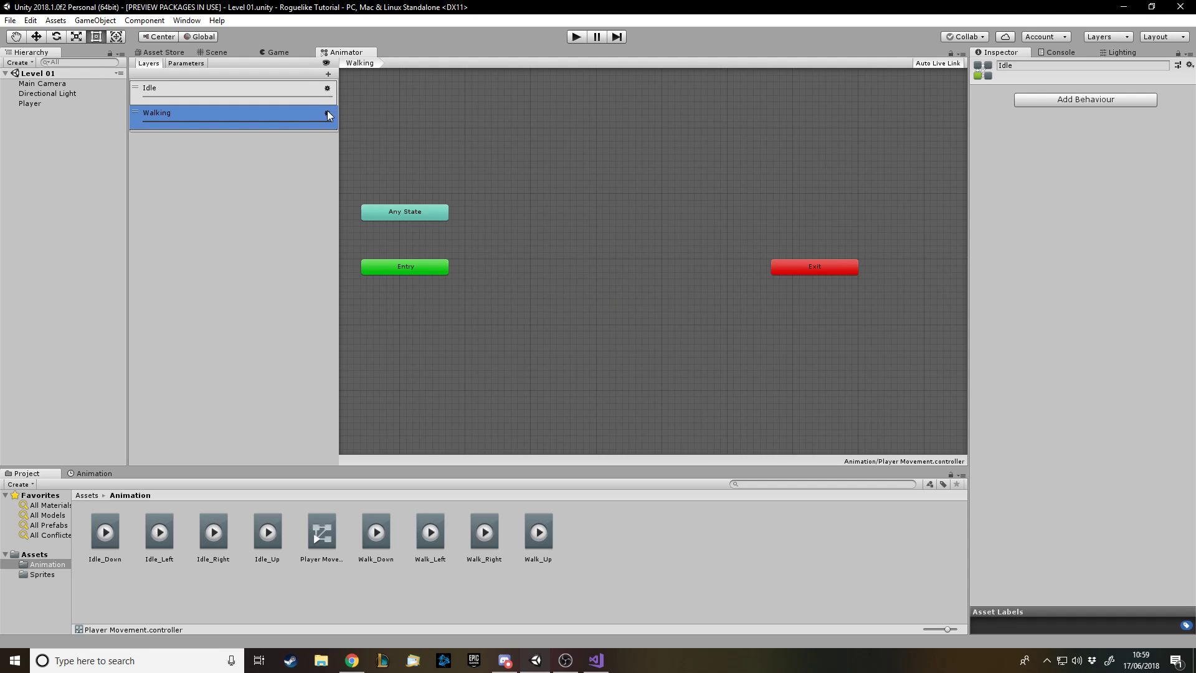
left_click(327, 113)
left_click(232, 178)
left_click(200, 97)
left_click(204, 126)
- Copy the four idle states and transitions from Idle and paste them into Walking
left_click(205, 94)
left_click(483, 190)
left_click_drag(469, 144, 769, 350)
left_click(213, 124)
left_click(642, 196)
key("ctrl+v")
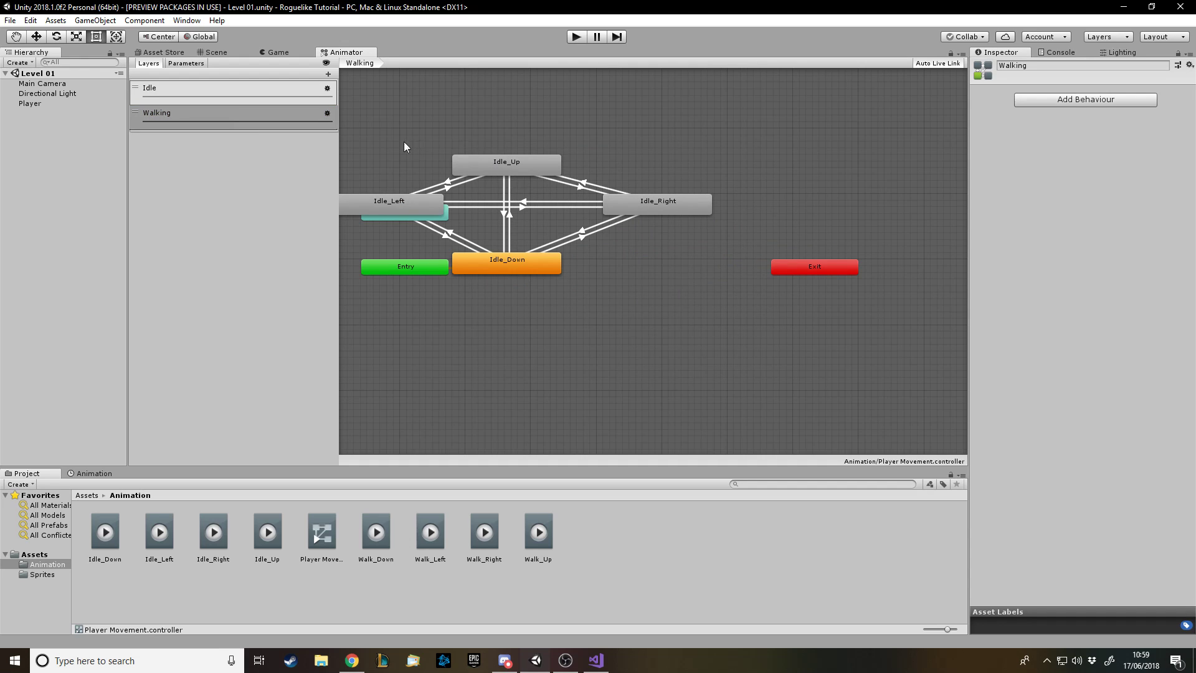
- Rearrange the Walking layer graph so Any State sits above the four pasted states
left_click_drag(415, 203, 418, 191)
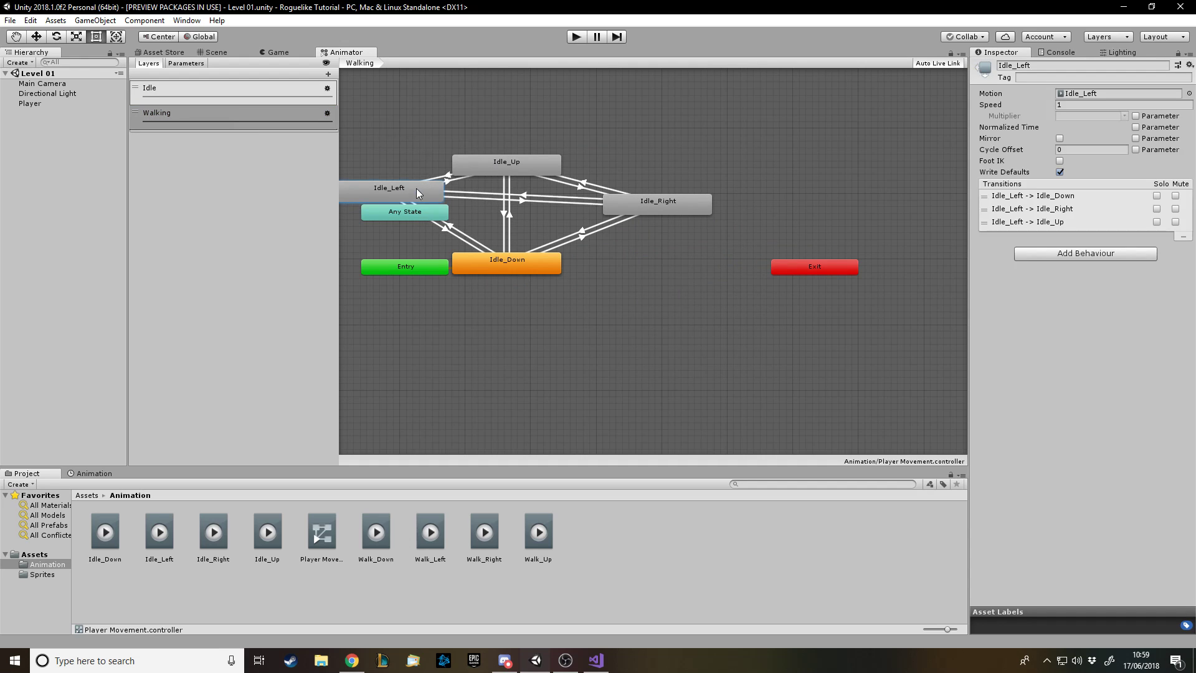
left_click(418, 217)
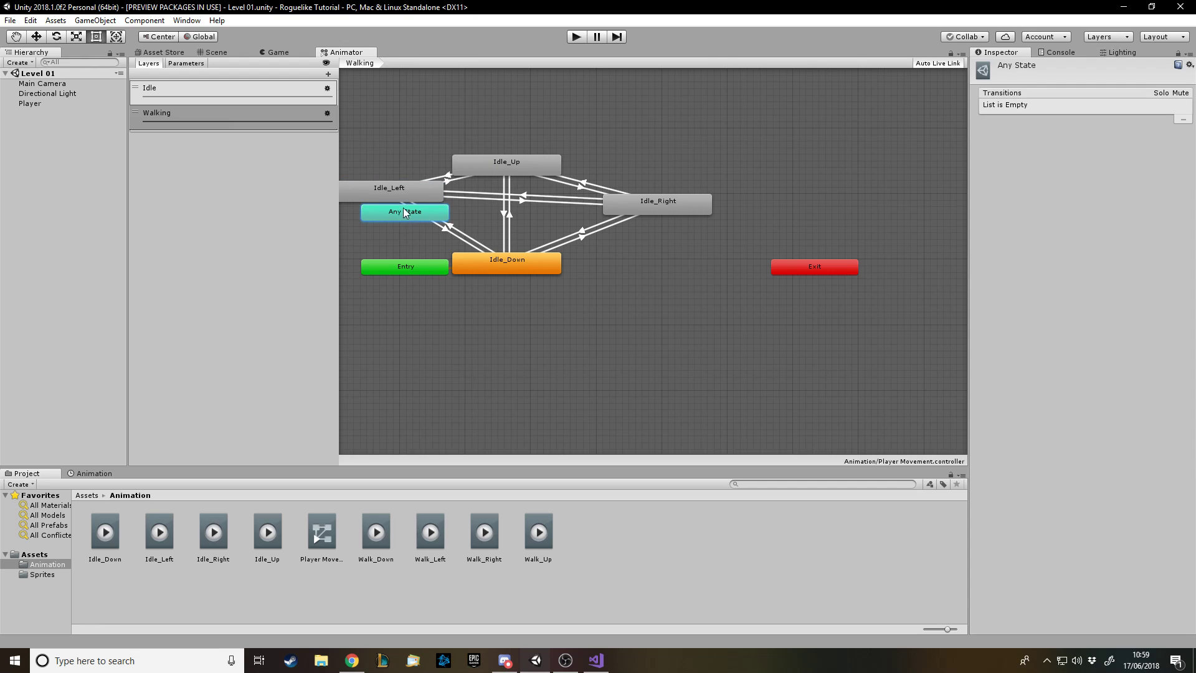
left_click_drag(417, 216, 415, 106)
left_click(406, 177)
left_click_drag(405, 153, 611, 253)
left_click_drag(533, 169, 614, 173)
left_click(245, 96)
left_click(245, 113)
- Dock the Animator panel below the Game view
left_click(668, 324)
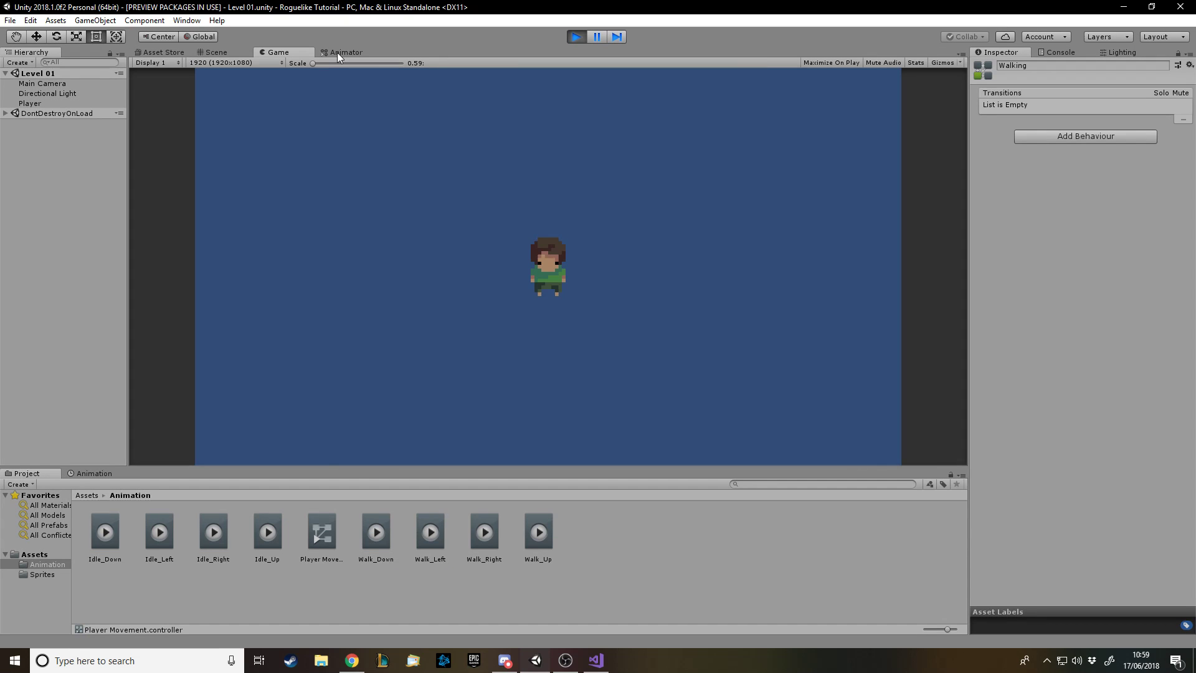
left_click_drag(338, 53, 379, 443)
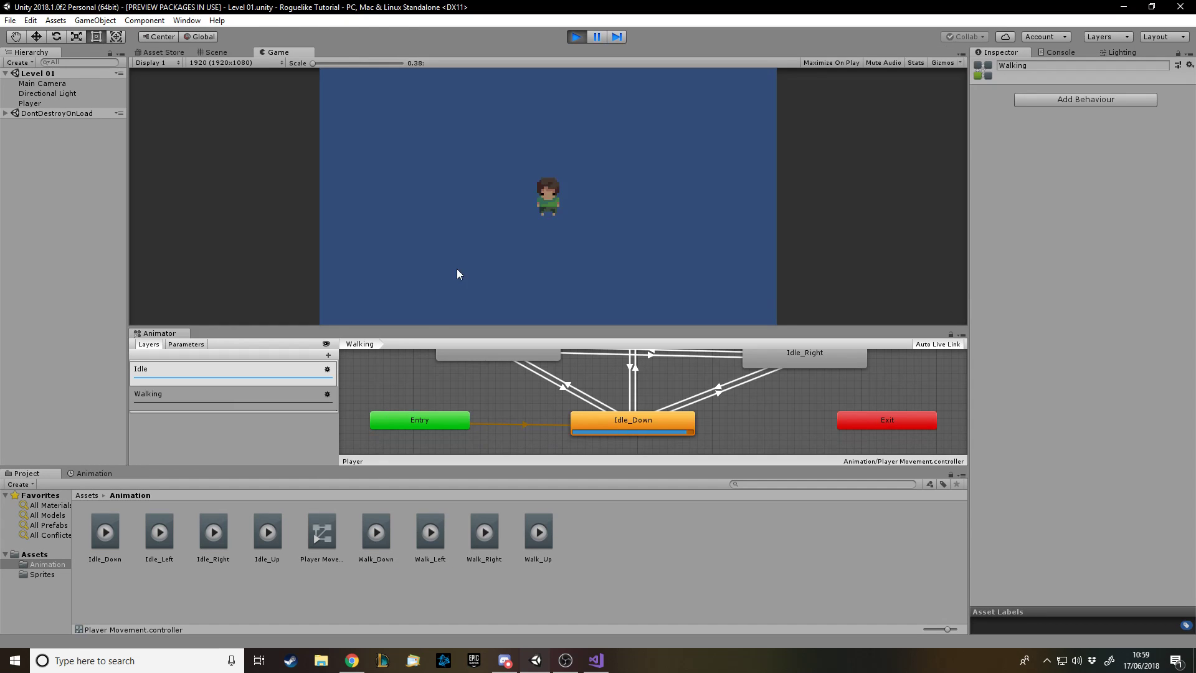
left_click(536, 196)
- In play mode, walk the player up, left, down and right with W, A, S, D
key("w")
key("a")
key("s")
key("d")
key("w")
key("d")
key("s")
key("d")
key("w")
key("a")
key("s")
key("d")
key("w")
key("a")
key("s")
- Show the Walking layer while walking the player in all four directions
left_click(284, 398)
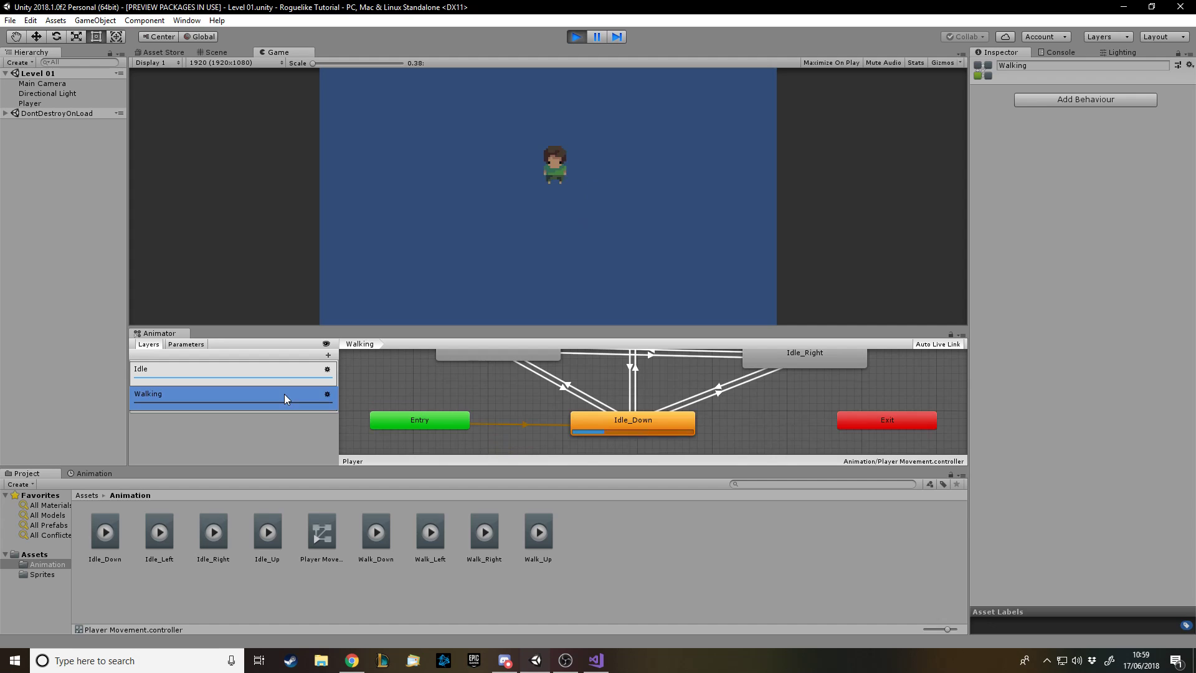
left_click(218, 401)
left_click(537, 200)
key("a")
key("w")
key("d")
key("s")
key("a")
key("w")
key("d")
key("s")
key("a")
- Watch the Idle layer's live states while walking the player around
left_click(271, 401)
left_click(256, 381)
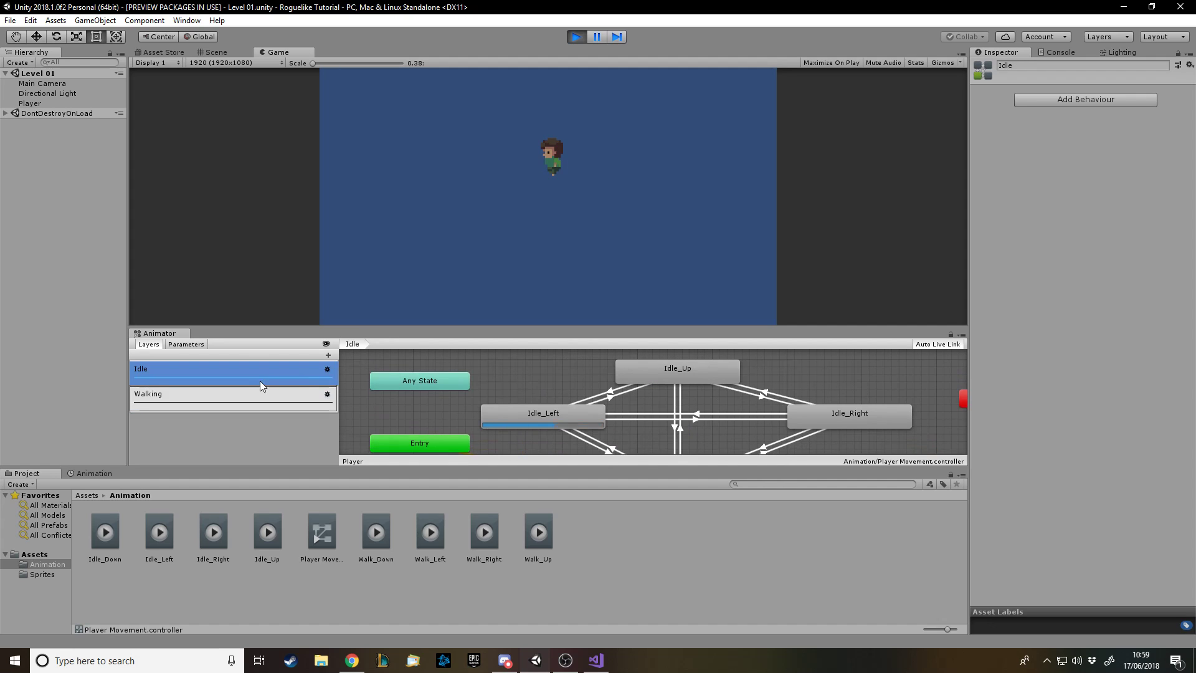
left_click(526, 222)
key("w")
key("a")
key("s")
key("d")
key("w")
key("a")
key("s")
key("d")
key("w")
key("a")
key("s")
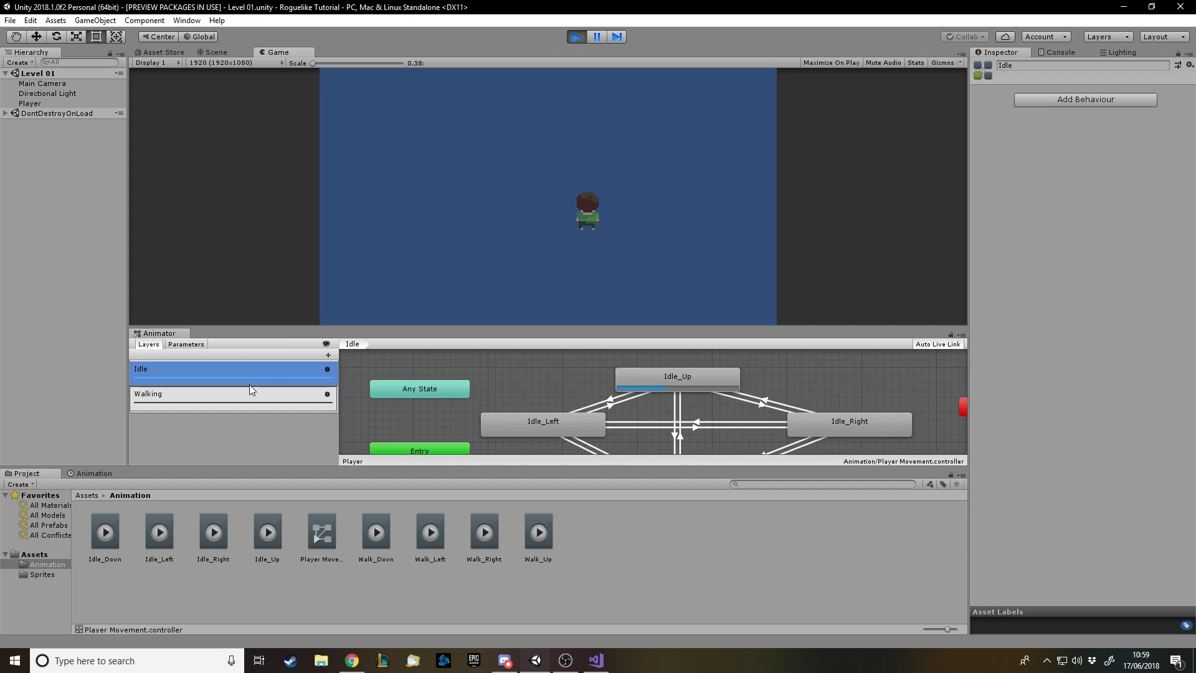
key("d")
key("w")
- Turn the player down, up and right with the arrow keys, then stop play mode
key("Down")
key("Up")
key("Down")
key("Right")
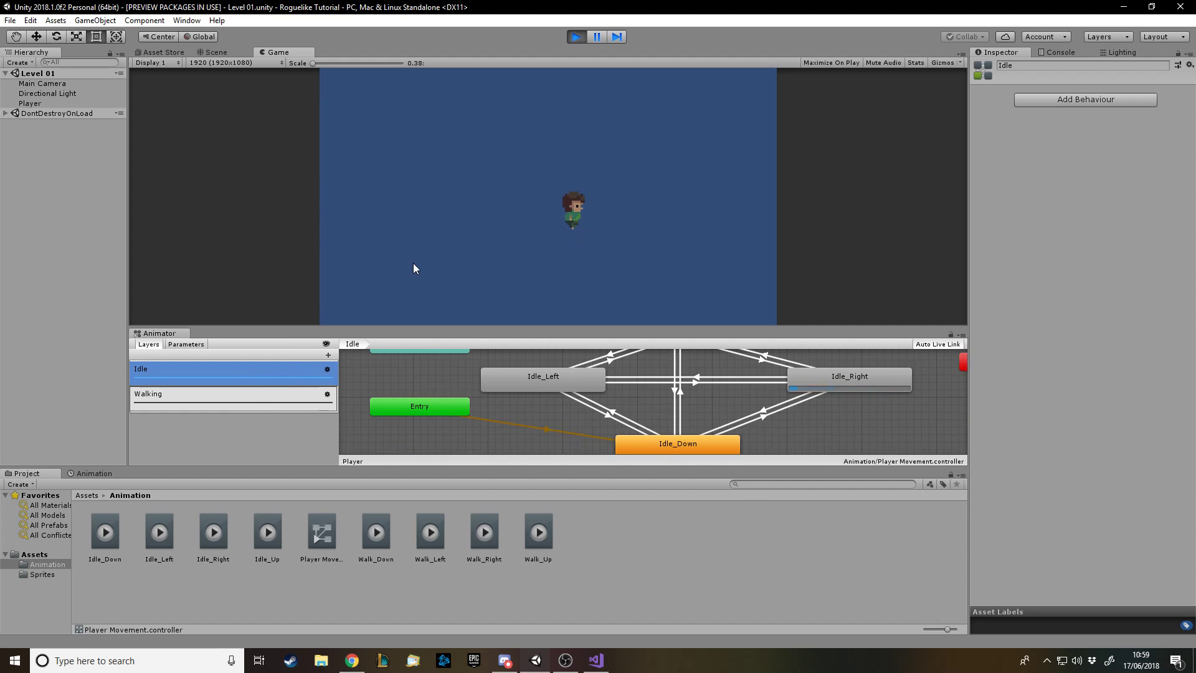
left_click(577, 37)
left_click(268, 396)
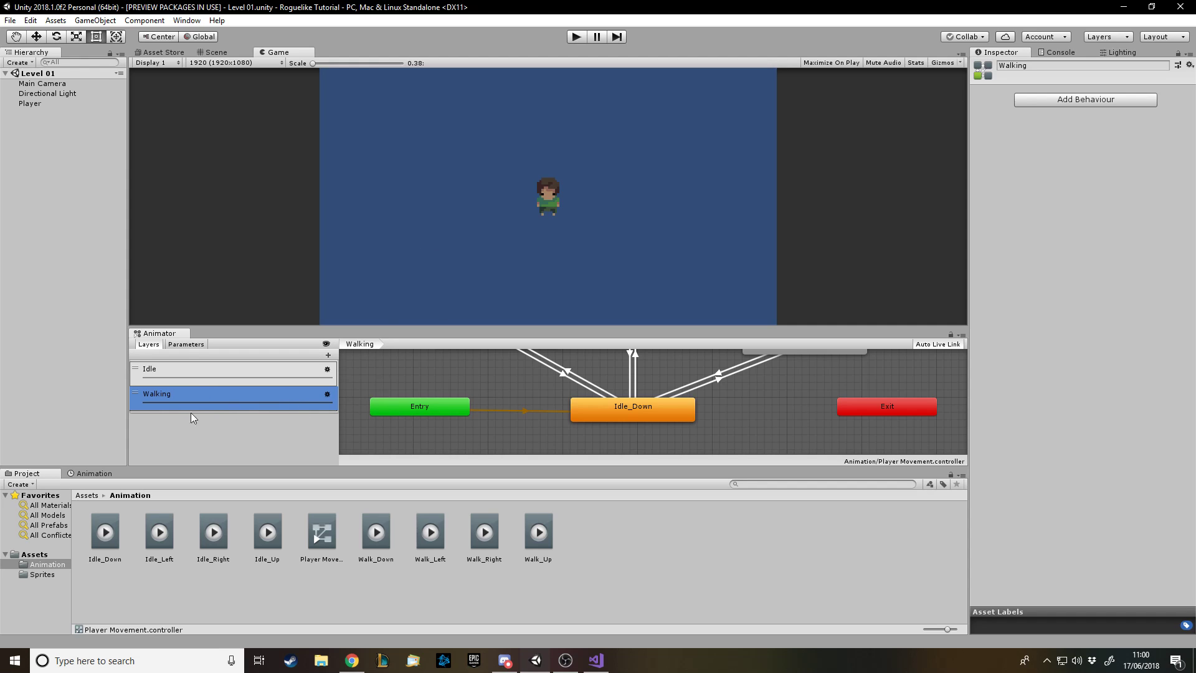
- Return the Animator to a full-size view and show the Walking layer
left_click(186, 366)
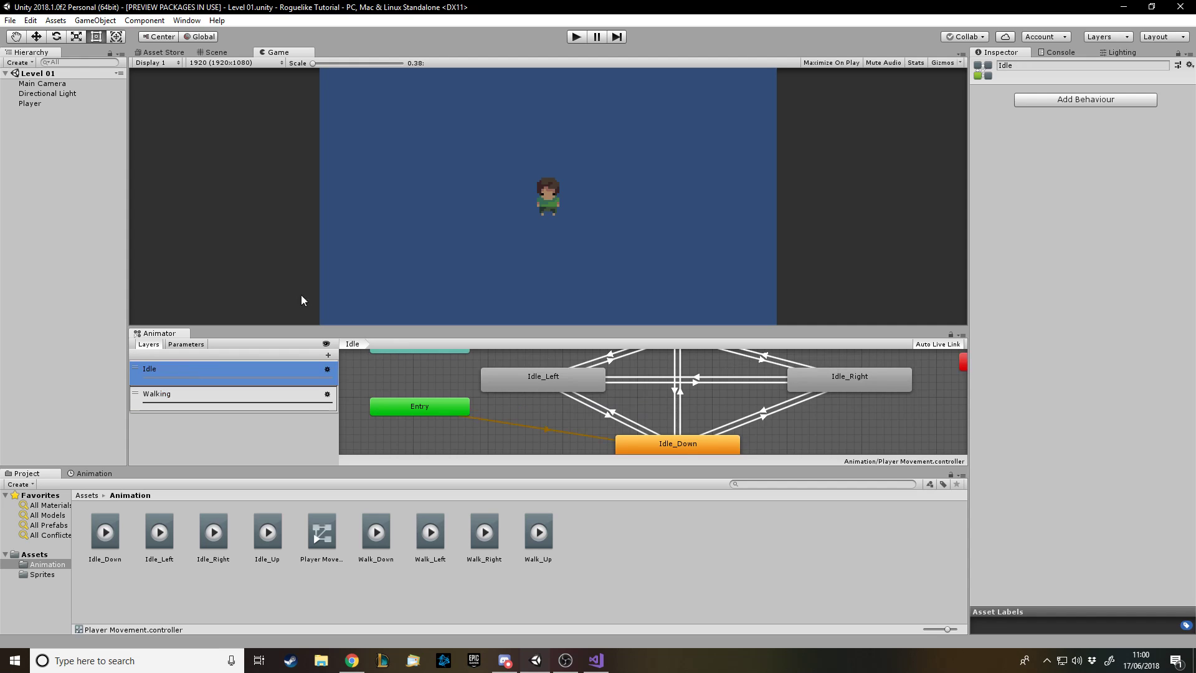
left_click_drag(551, 326, 547, 302)
left_click_drag(181, 312, 371, 55)
scroll(623, 241, "down", 4)
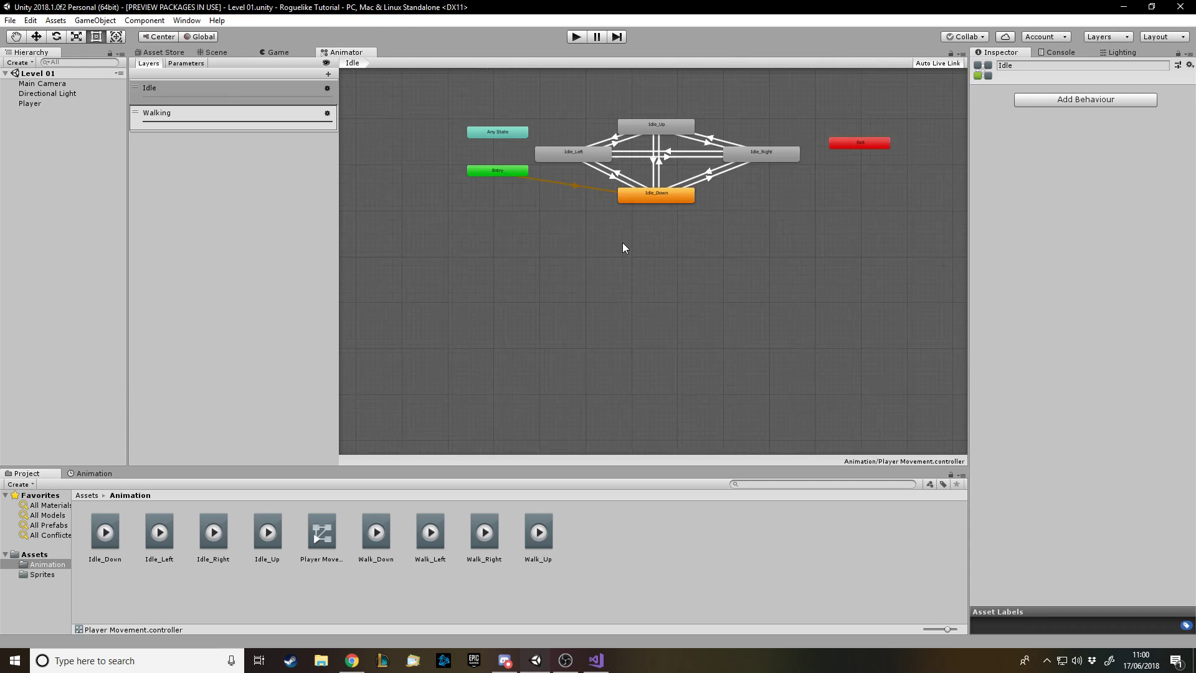
scroll(686, 133, "up", 4)
scroll(500, 116, "down", 3)
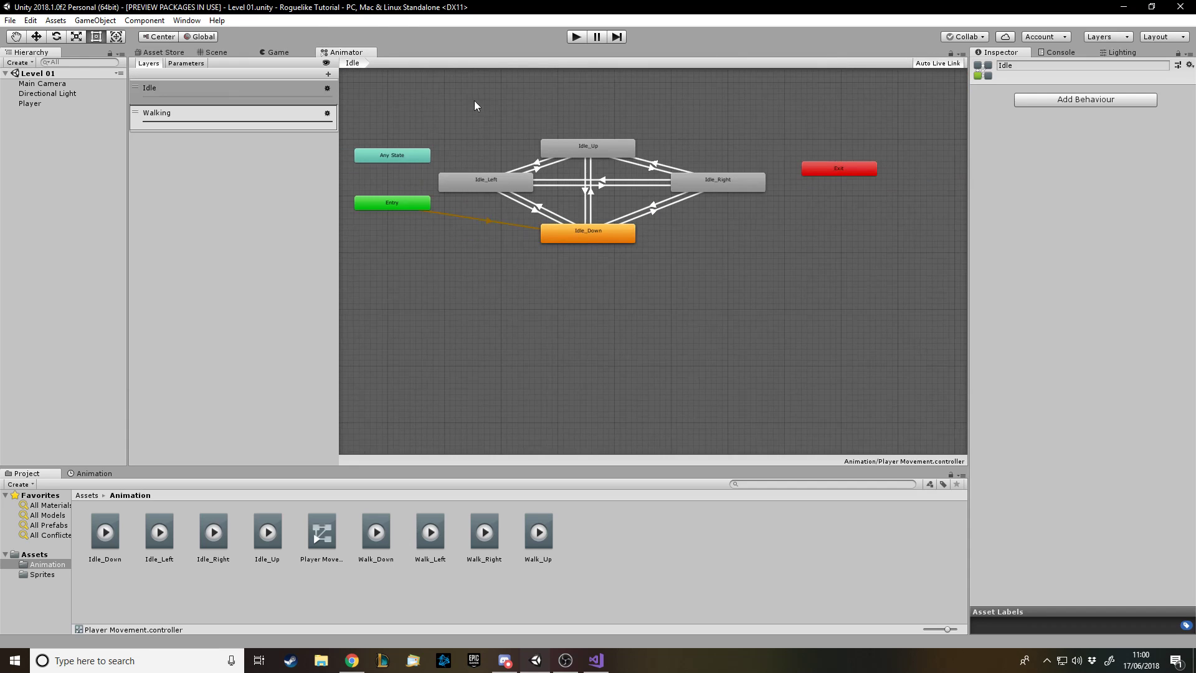
left_click(207, 116)
scroll(569, 226, "down", 1)
scroll(569, 226, "up", 2)
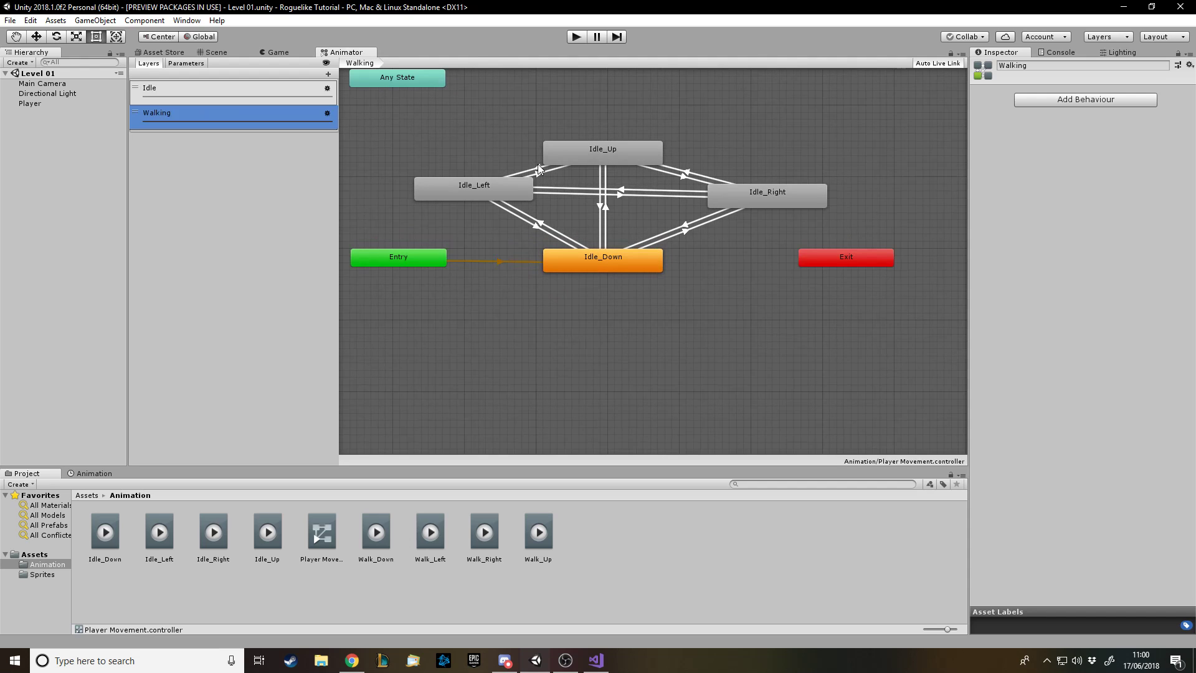
- Tidy the Walking layer's four Idle states, lining Idle_Left up with Idle_Right
left_click(603, 152)
left_click(495, 198)
left_click_drag(495, 199, 491, 204)
left_click(603, 261)
left_click(723, 198)
left_click(598, 150)
left_click(491, 196)
left_click(603, 153)
left_click(747, 196)
left_click_drag(634, 154, 641, 154)
left_click_drag(493, 197, 491, 190)
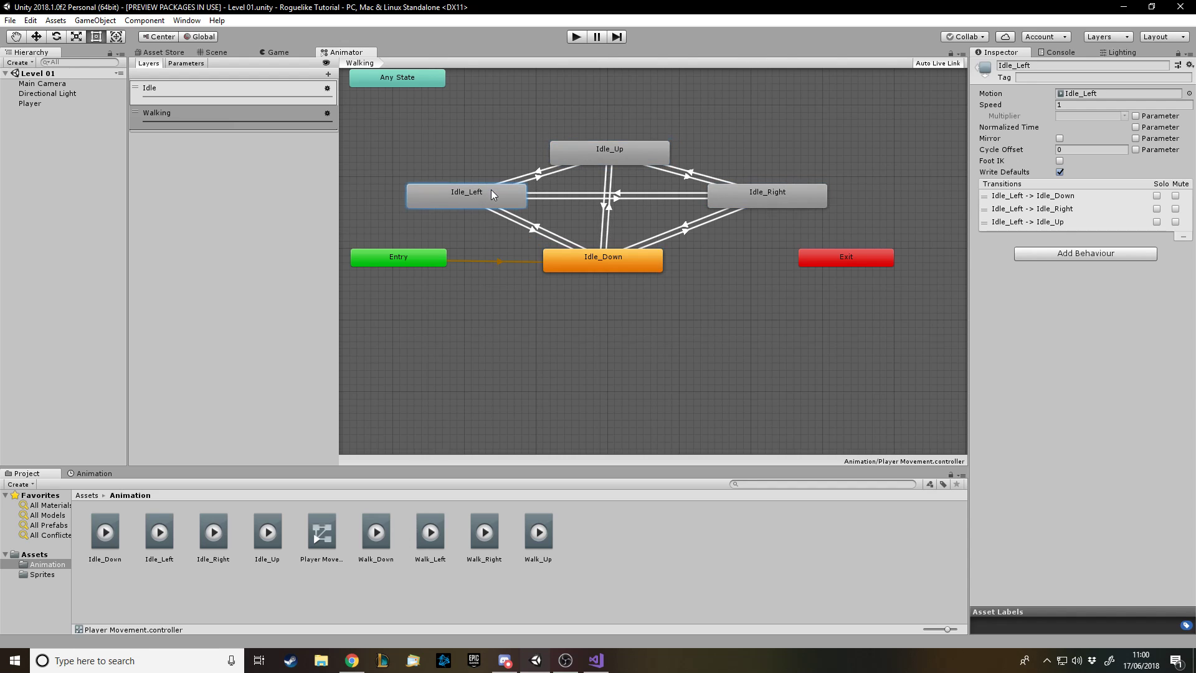
- Rename Idle_Up and Idle_Right to Walk_Up and Walk_Right
left_click(623, 144)
left_click(1014, 65)
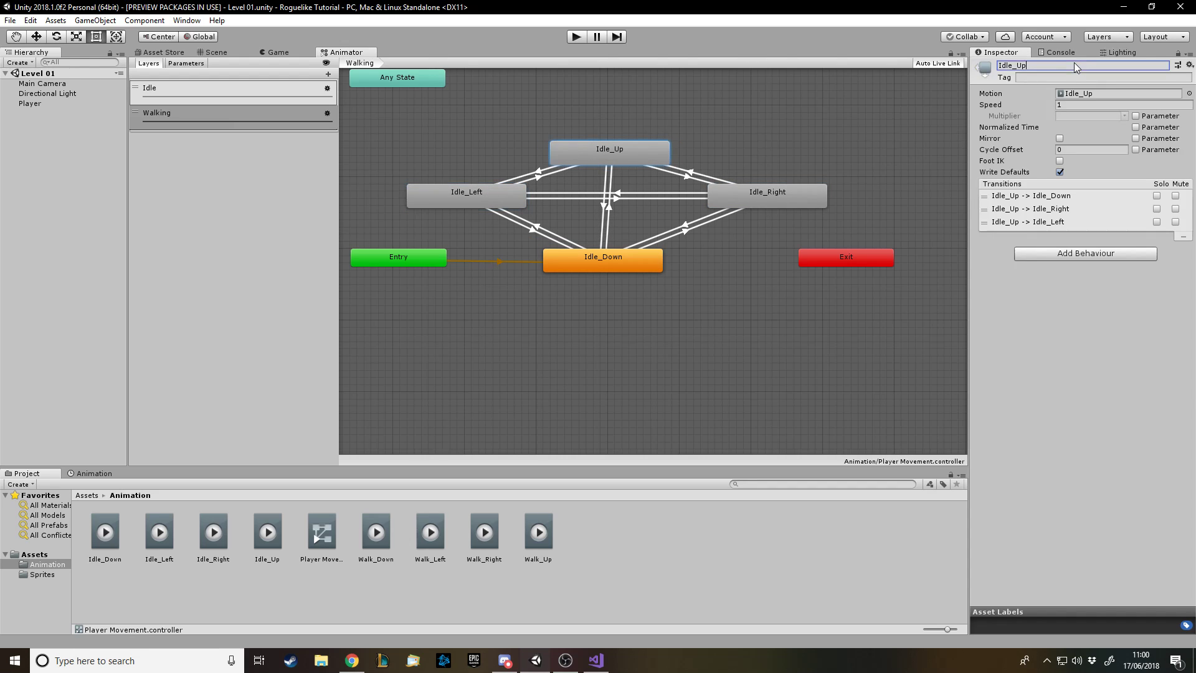
left_click_drag(1014, 65, 996, 66)
type("Walk")
key("Return")
left_click(810, 190)
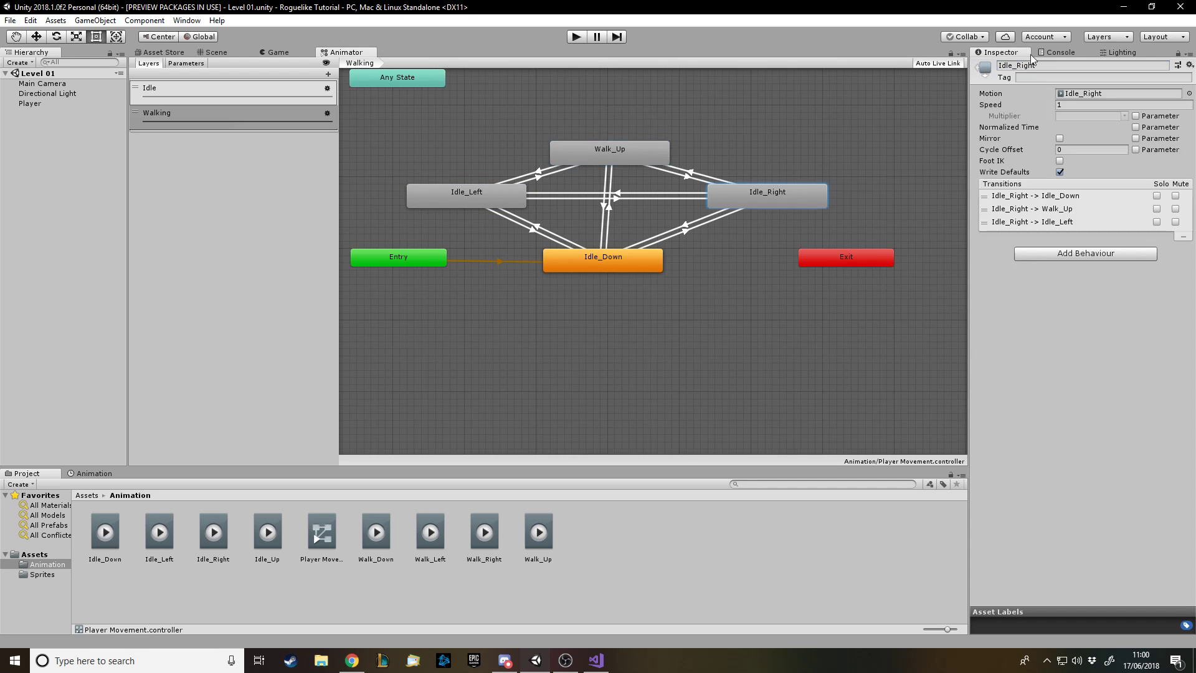
left_click(1047, 69)
key("Left")
key("Delete")
key("BackSpace")
key("BackSpace")
key("BackSpace")
type("Walk")
key("Return")
- Rename Idle_Down and Idle_Left to Walk_Down and Walk_Left
left_click(591, 264)
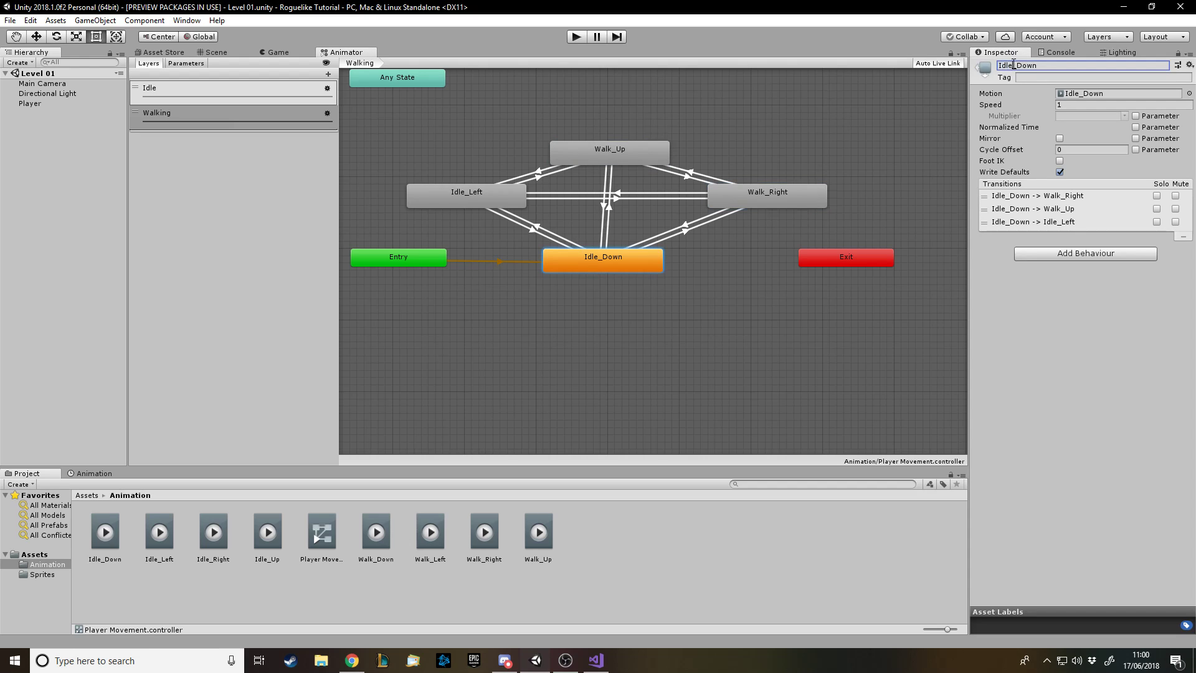
key("BackSpace")
key("BackSpace")
key("BackSpace")
key("BackSpace")
type("Walk")
key("Return")
left_click(482, 196)
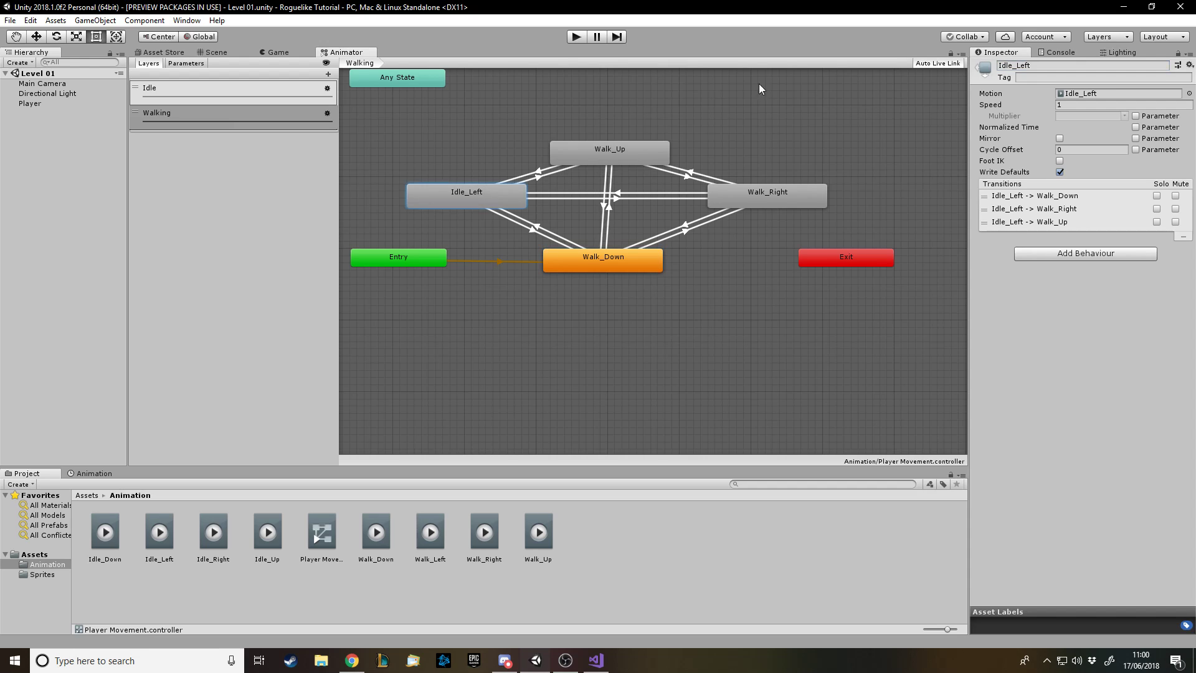
left_click(1020, 66)
left_click(1015, 66)
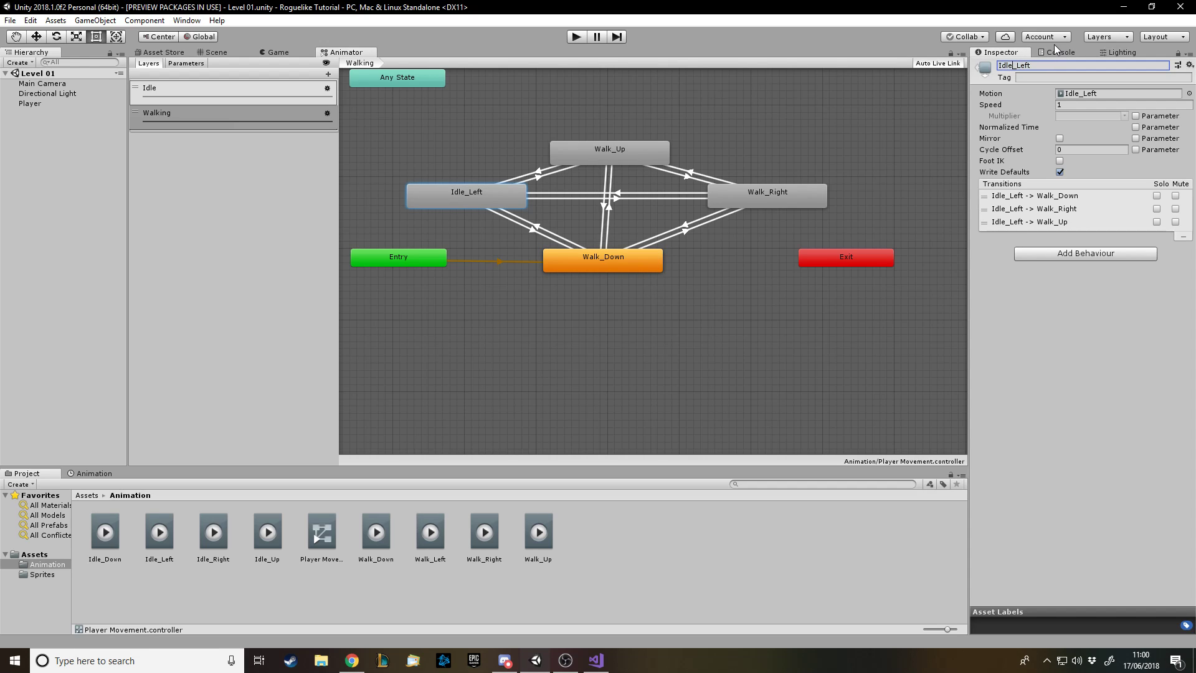
key("BackSpace")
key("BackSpace")
type("Walk")
key("Return")
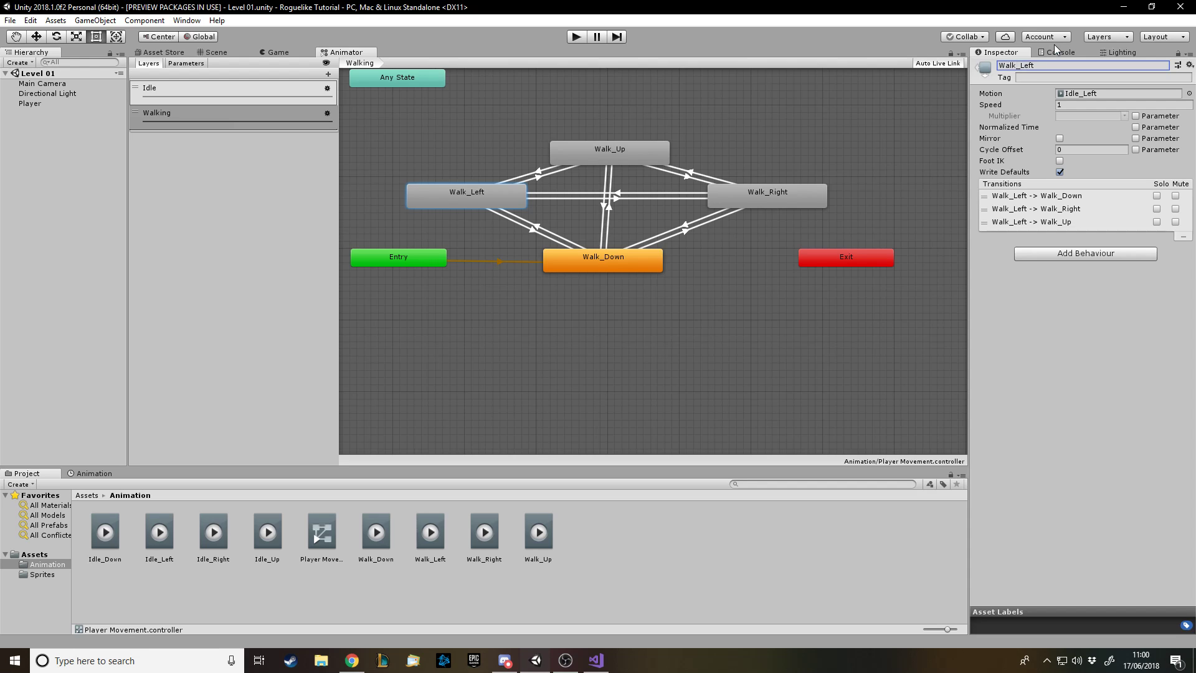
- Drag the Walk_Up, Walk_Down and Walk_Left clips into their matching states' Motion fields
left_click(690, 307)
left_click_drag(613, 152, 603, 150)
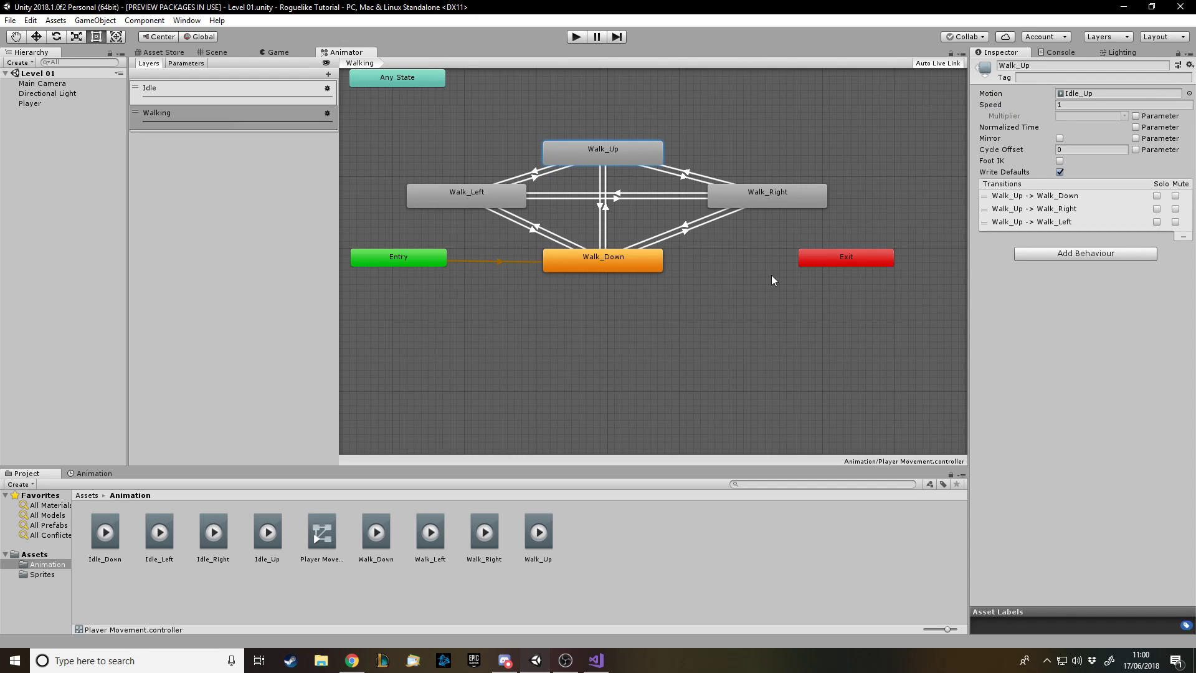
left_click_drag(630, 158, 638, 158)
left_click_drag(542, 544, 1091, 98)
left_click(770, 199)
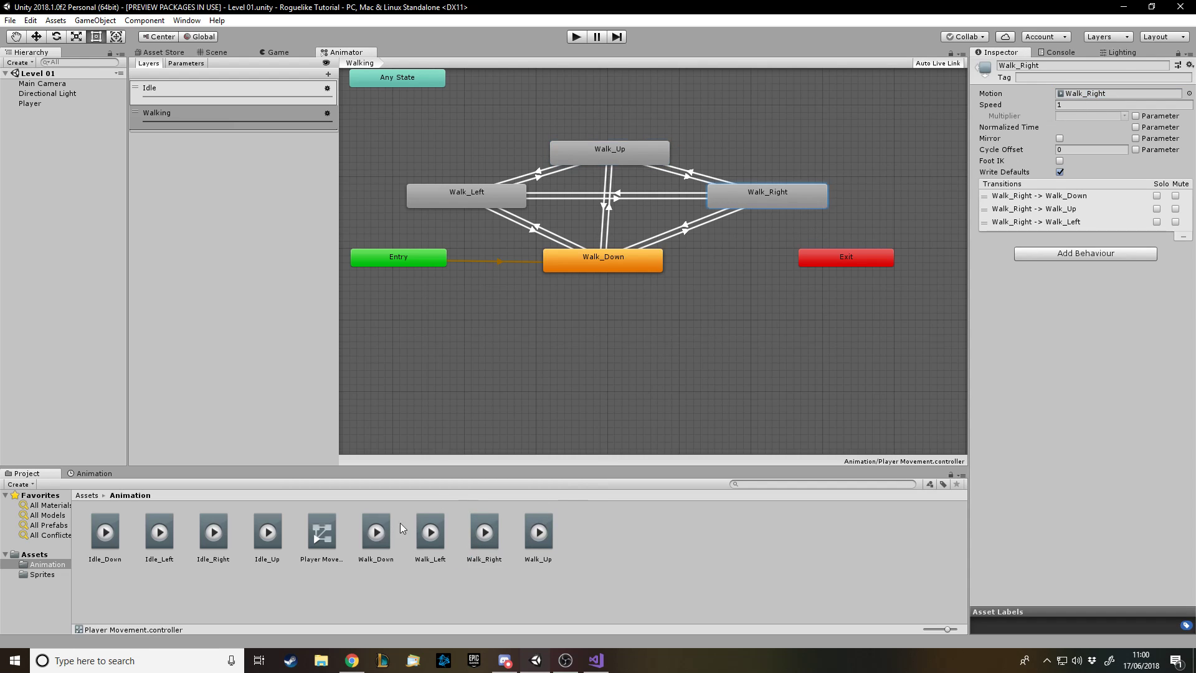
left_click(590, 264)
left_click_drag(377, 536, 1095, 101)
left_click(476, 194)
left_click_drag(430, 536, 1080, 106)
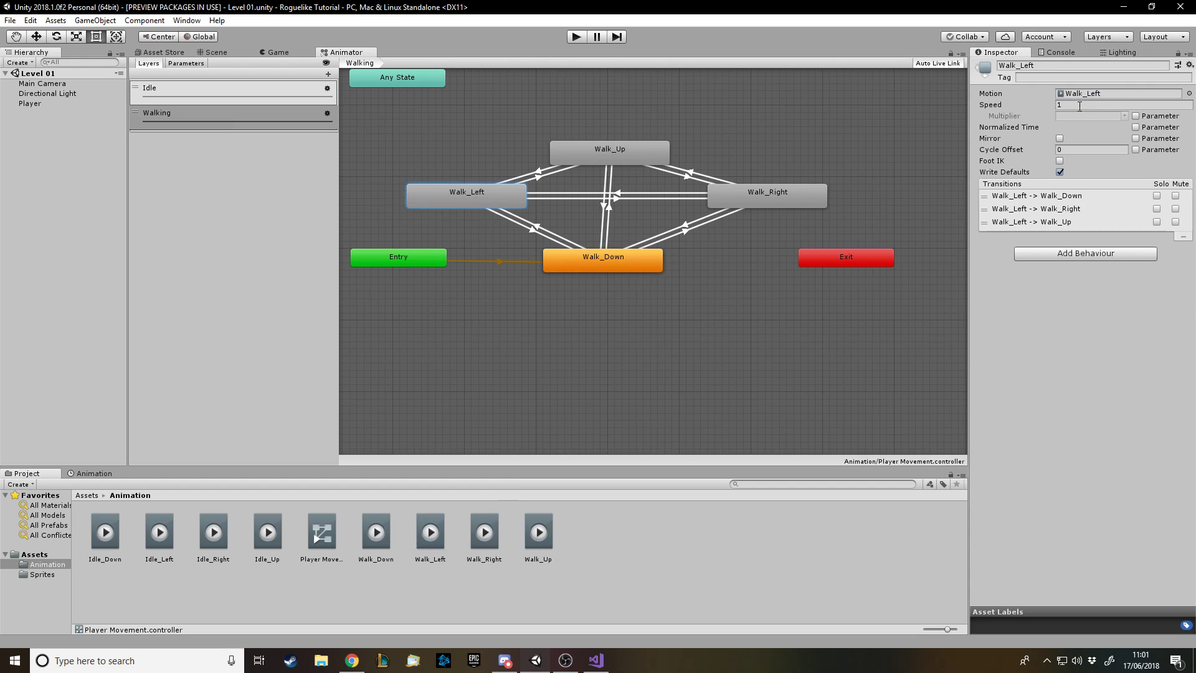
left_click(215, 53)
- Enter play mode and walk the player around with WASD to test the walk animations
left_click(578, 37)
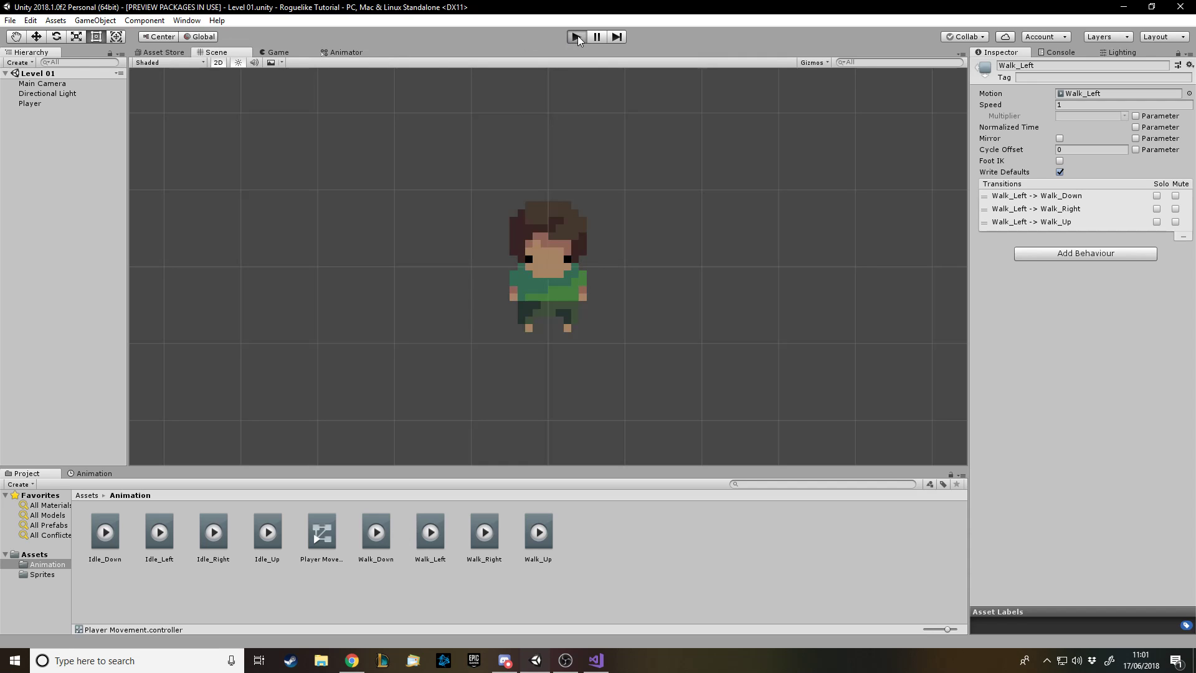
key("w")
key("a")
key("s")
key("d")
key("w")
key("d")
key("s")
key("d")
key("w")
key("a")
key("s")
key("d")
key("w")
key("s")
key("a")
key("w")
key("a")
key("s")
key("d")
key("w")
key("s")
key("a")
key("w")
key("d")
key("s")
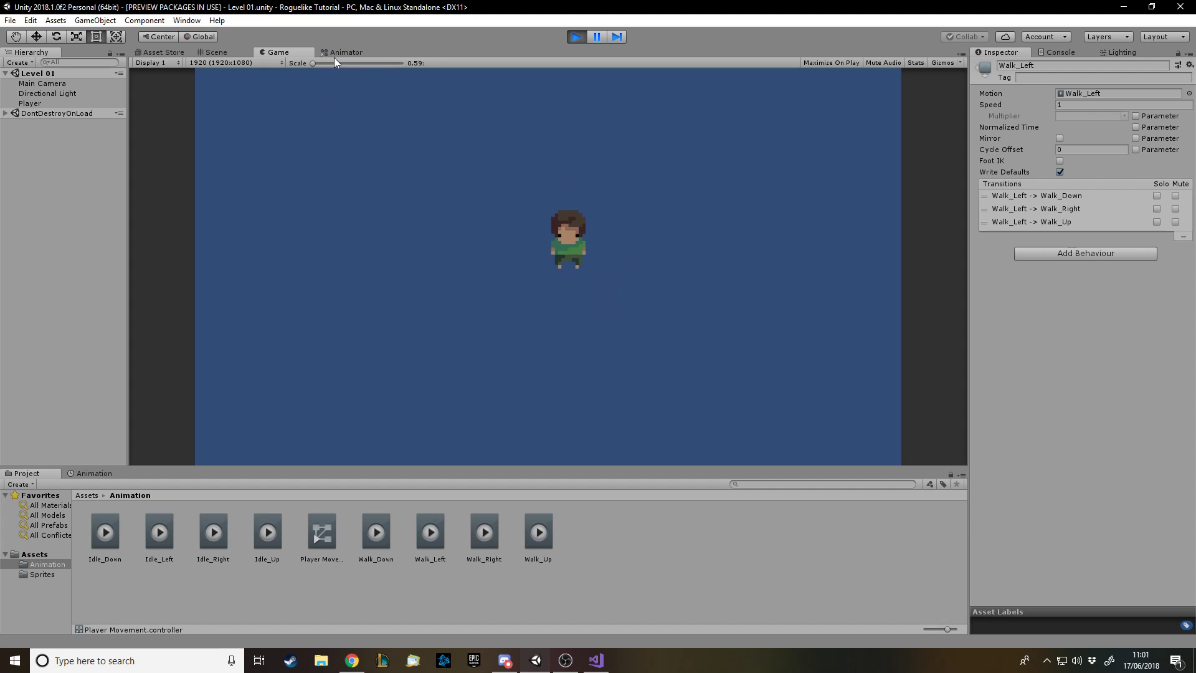
- Dock the Animator graph below the Game view and walk while watching the live states
left_click_drag(336, 54, 362, 403)
key("w")
key("a")
key("d")
key("s")
key("d")
key("w")
key("d")
key("s")
key("a")
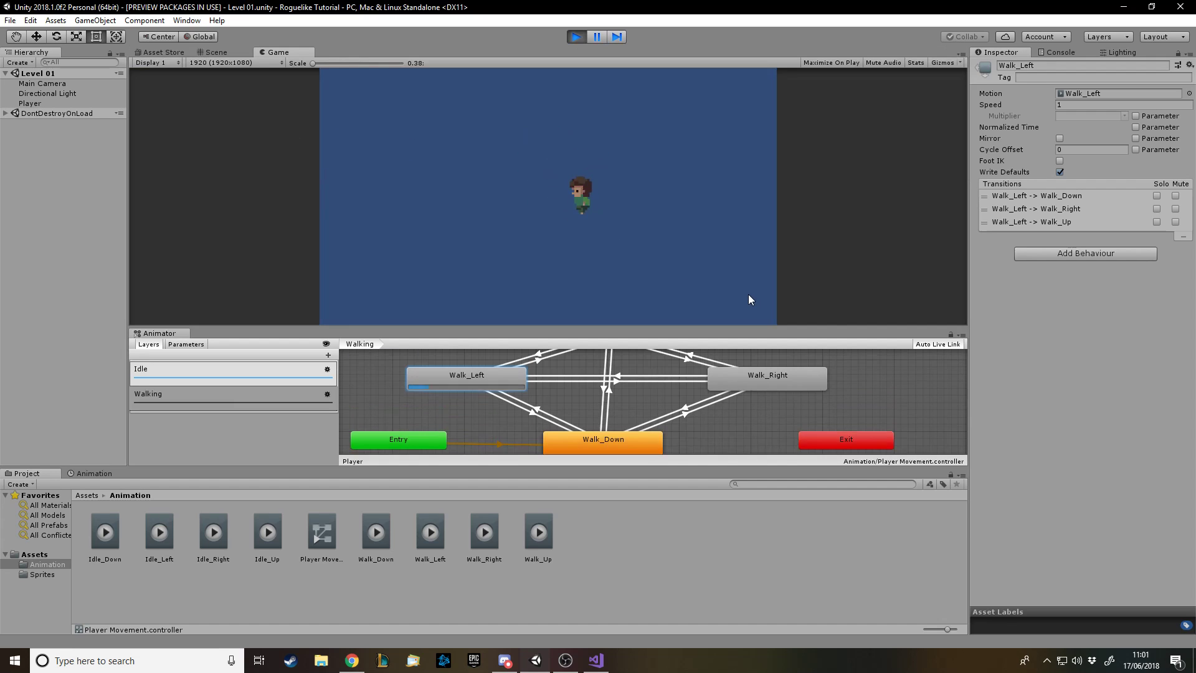
key("Down")
- Inspect the Idle layer's blending options, then set the Walking layer weight to 0.9
left_click(327, 369)
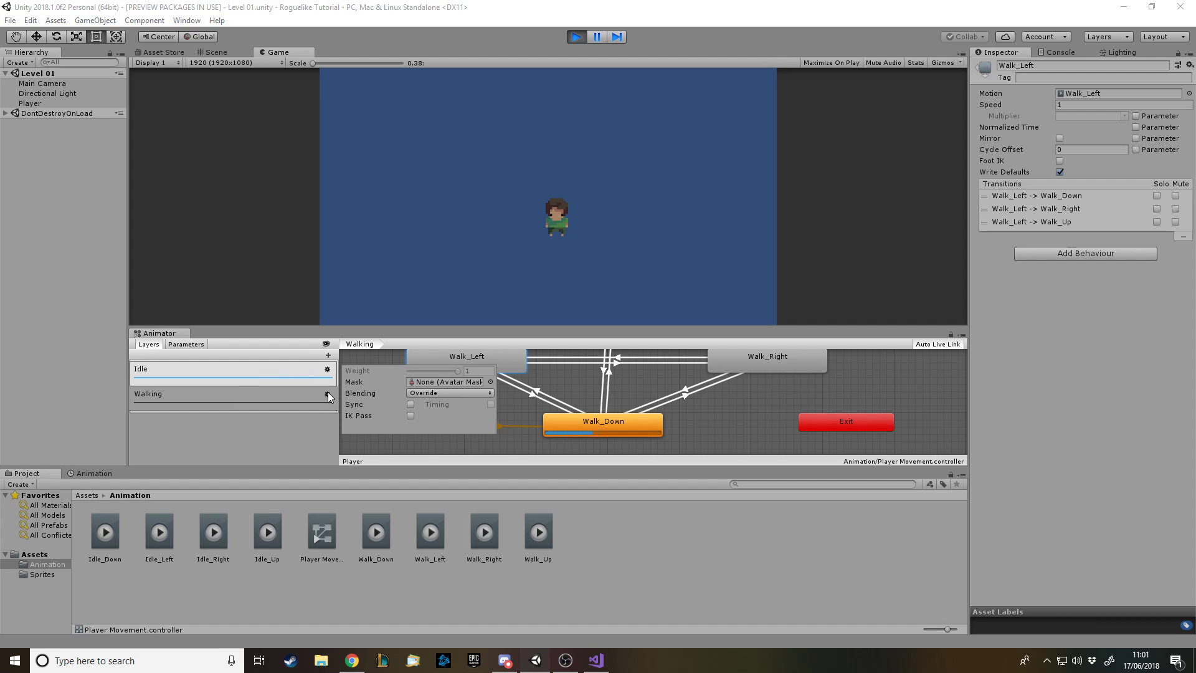
left_click(411, 395)
left_click(413, 405)
left_click(327, 394)
left_click_drag(423, 396, 453, 396)
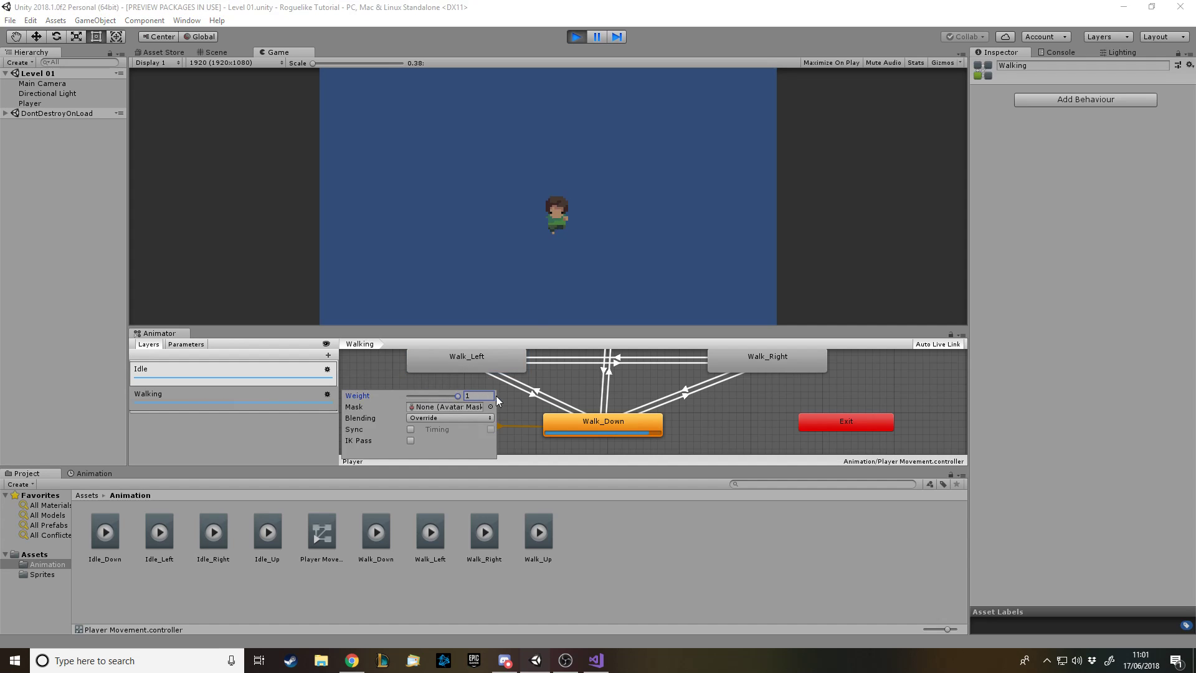
- Walk the player in every direction with WASD and arrow keys at Walking weight 0.9
left_click(573, 256)
key("a")
key("w")
key("Right")
key("Down")
key("Left")
key("w")
key("d")
key("s")
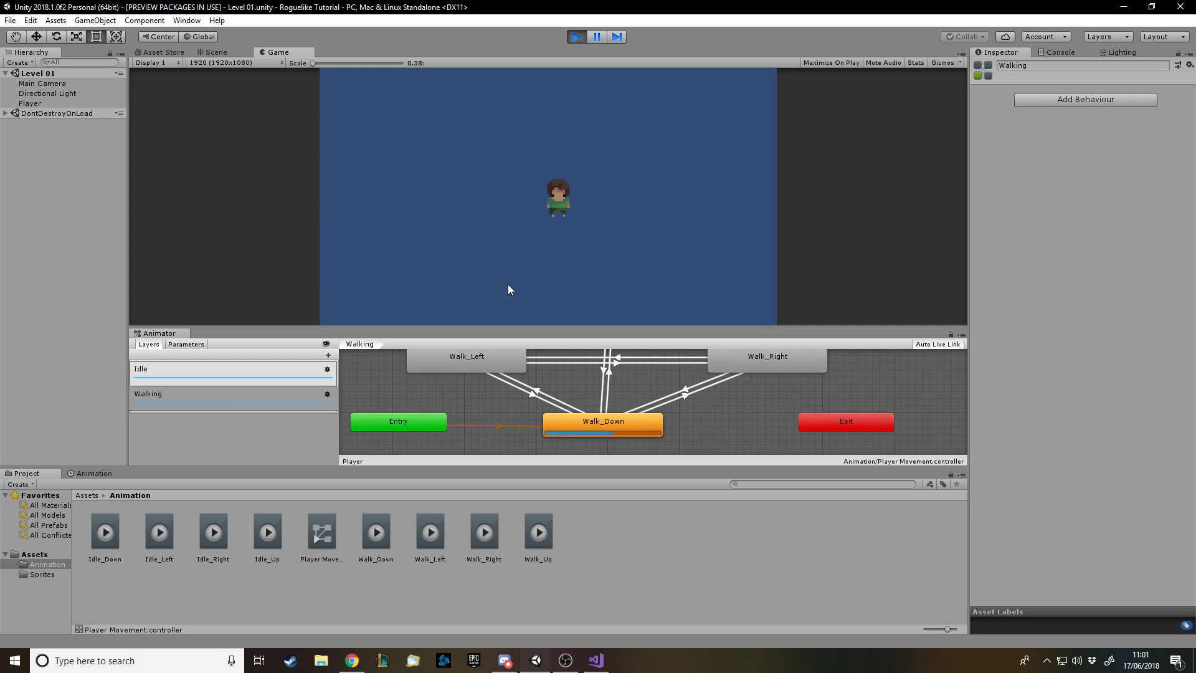
key("Right")
key("Left")
key("Up")
key("d")
key("s")
key("a")
key("s")
key("Right")
key("Left")
key("Up")
key("Right")
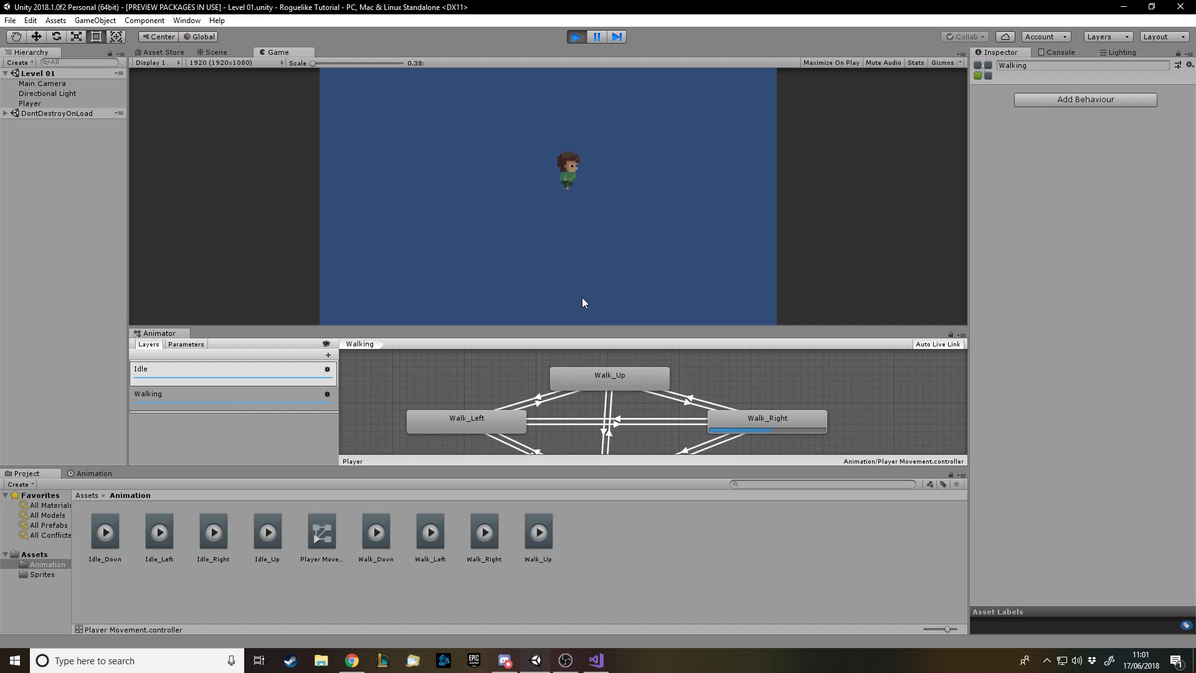
key("Down")
key("Left")
key("Up")
key("Right")
key("Down")
key("Right")
key("Up")
key("Right")
key("Down")
key("Up")
key("Left")
key("Down")
key("Right")
key("Up")
key("Left")
key("Down")
key("Right")
key("Up")
key("Left")
key("Up")
key("Right")
key("Left")
key("Down")
key("Right")
key("Up")
key("Left")
key("Down")
key("Right")
- Lower the Walking layer weight to 0.78 and walk the player left and right
left_click(329, 397)
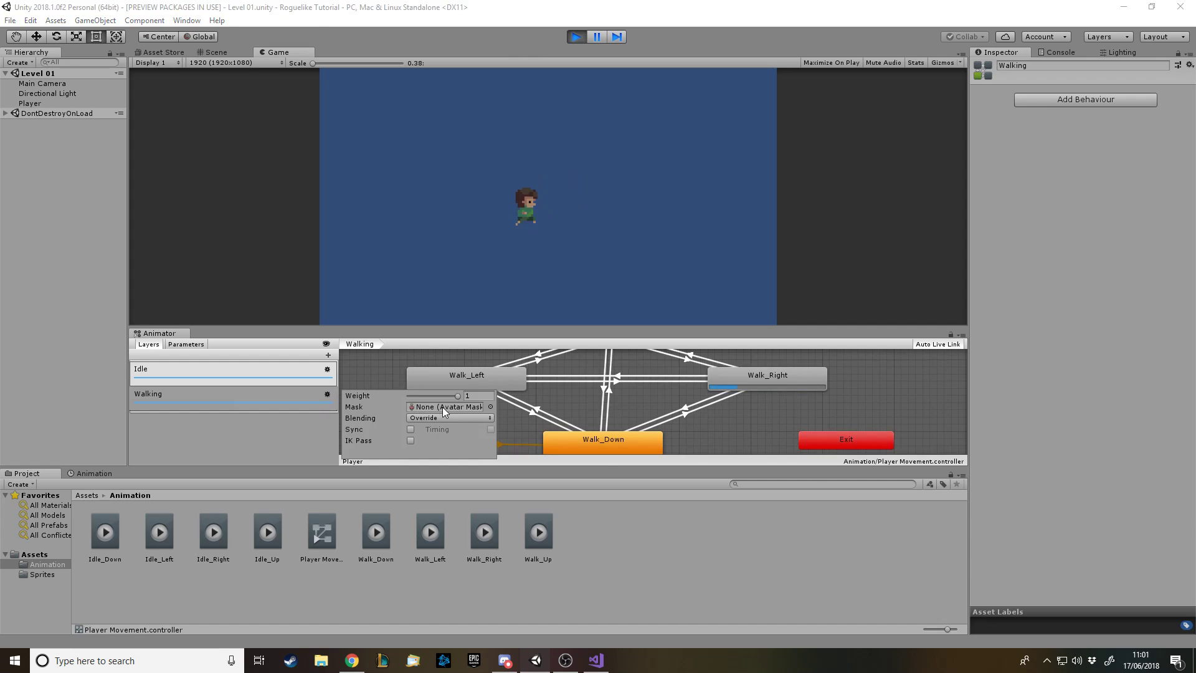
left_click_drag(457, 395, 447, 396)
left_click(544, 248)
key("Left")
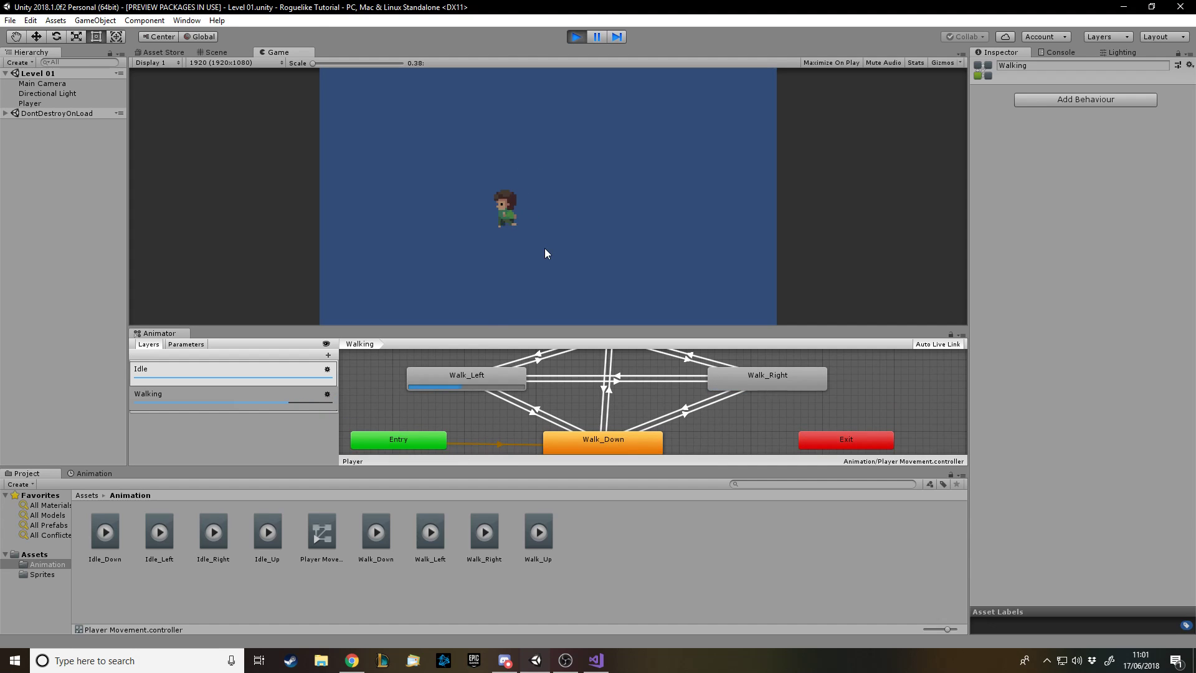
key("Right")
key("Left")
- Try Walking weights of 0.4 and near zero, check the Idle layer, then raise it to 0.71
left_click(327, 394)
left_click_drag(398, 397, 391, 397)
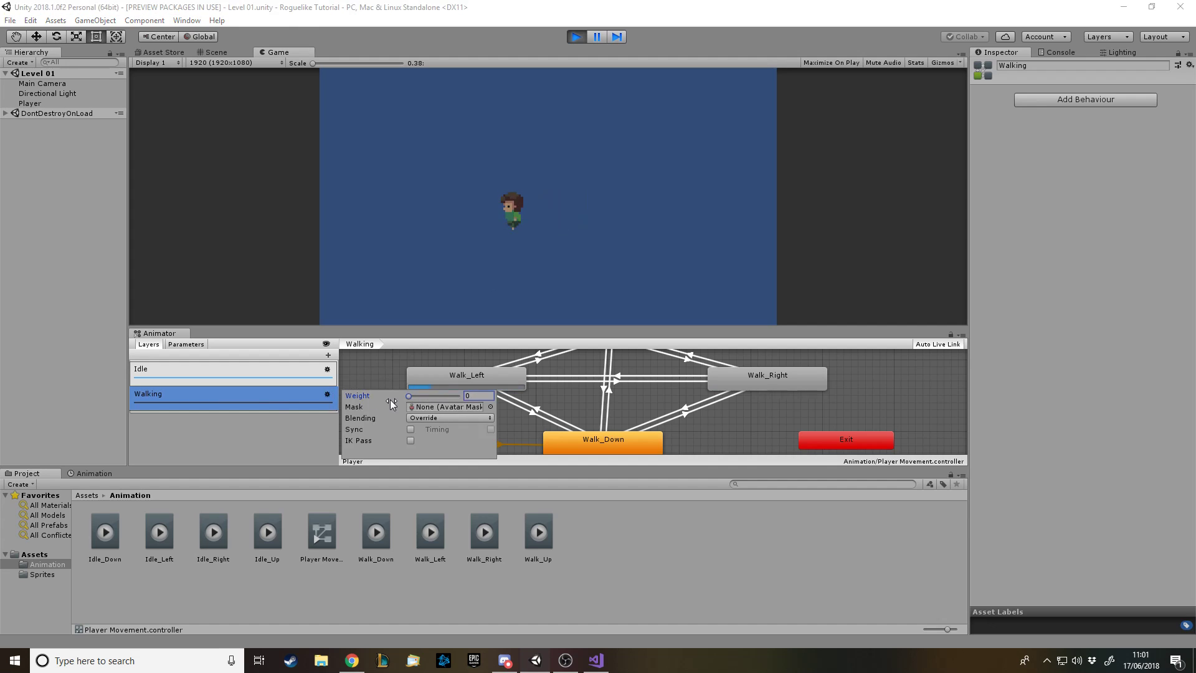
left_click(408, 395)
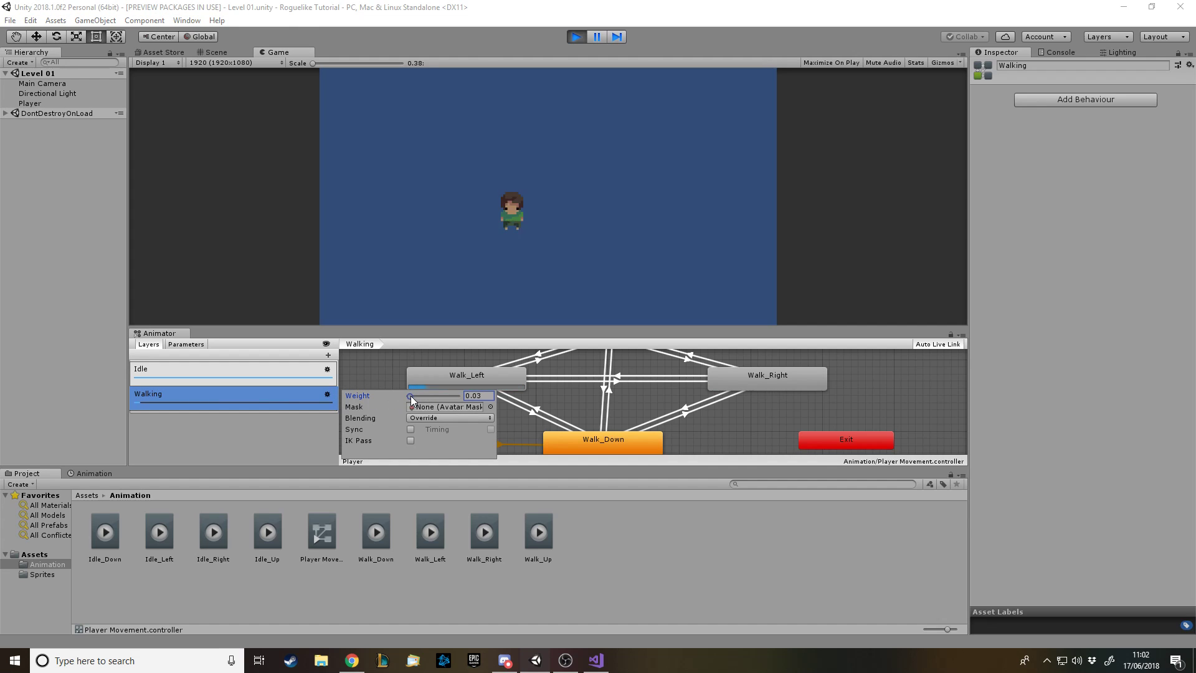
left_click(297, 379)
left_click(331, 370)
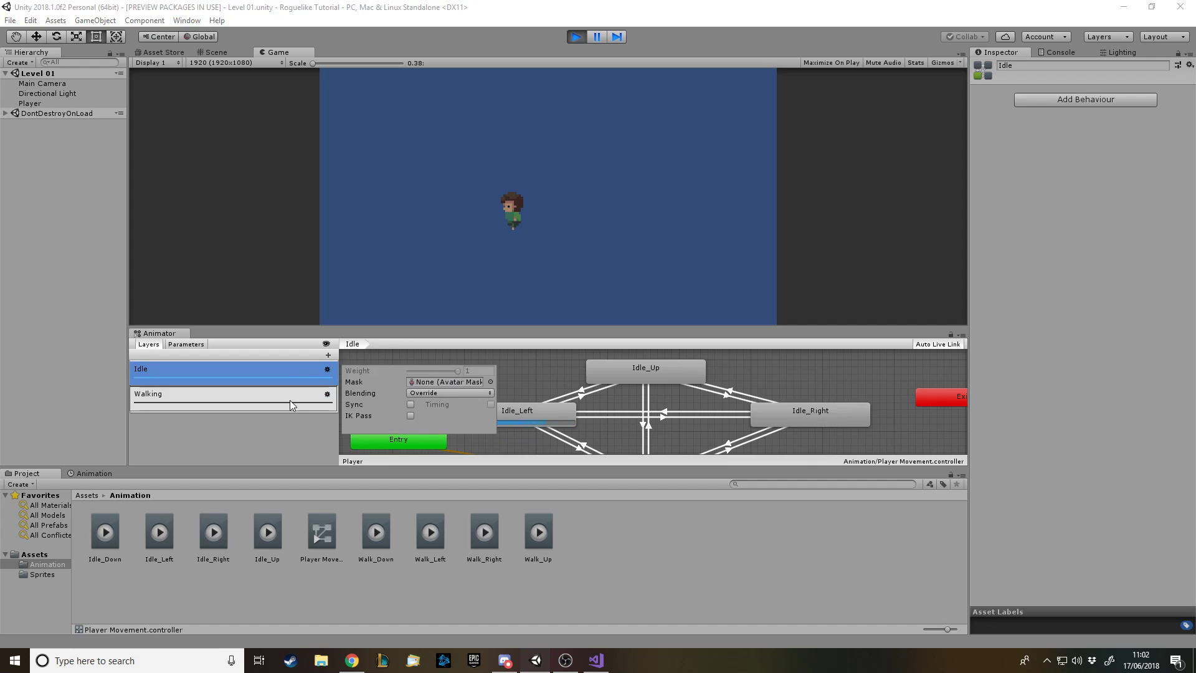
left_click(332, 394)
left_click(327, 394)
left_click_drag(404, 395, 436, 398)
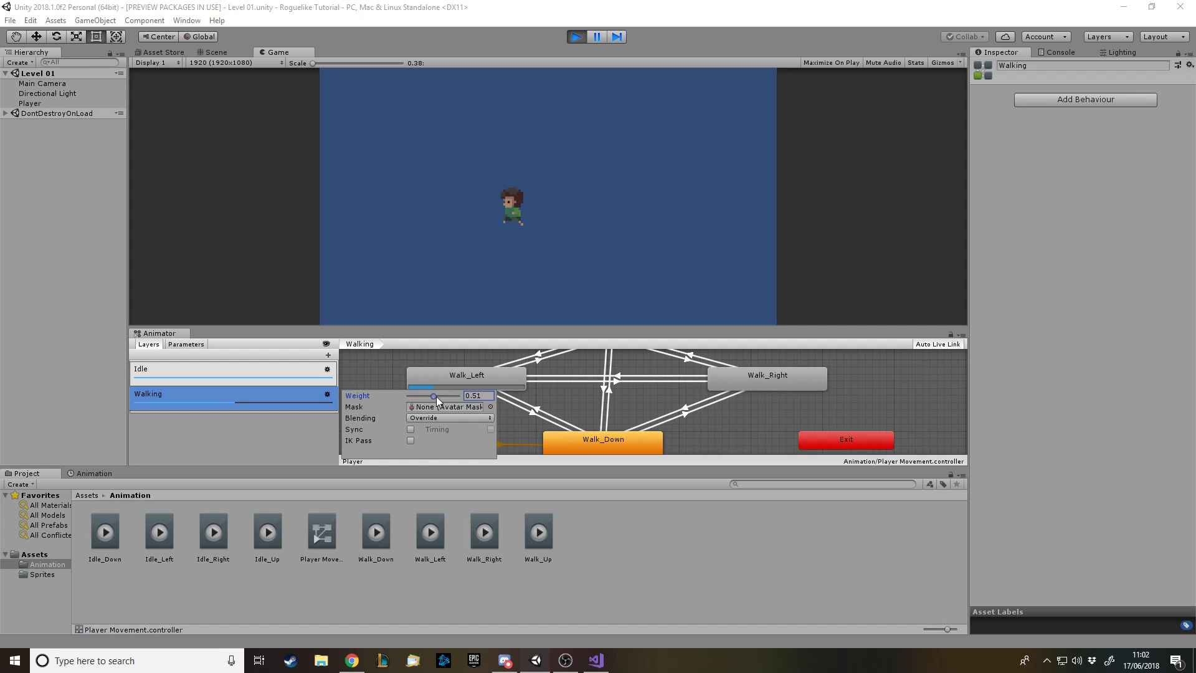
- Walk the player left and right, set the Walking layer weight to 0, and stop play mode
left_click(514, 180)
key("d")
key("a")
key("d")
key("a")
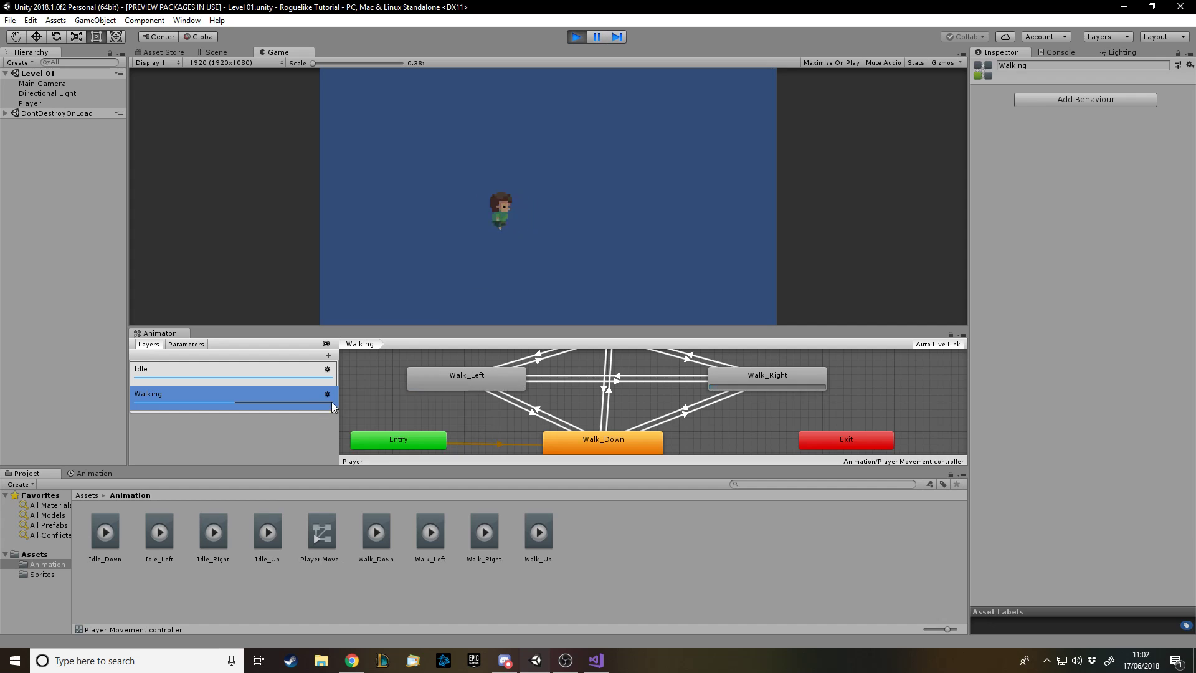
left_click(328, 394)
left_click_drag(424, 395, 271, 369)
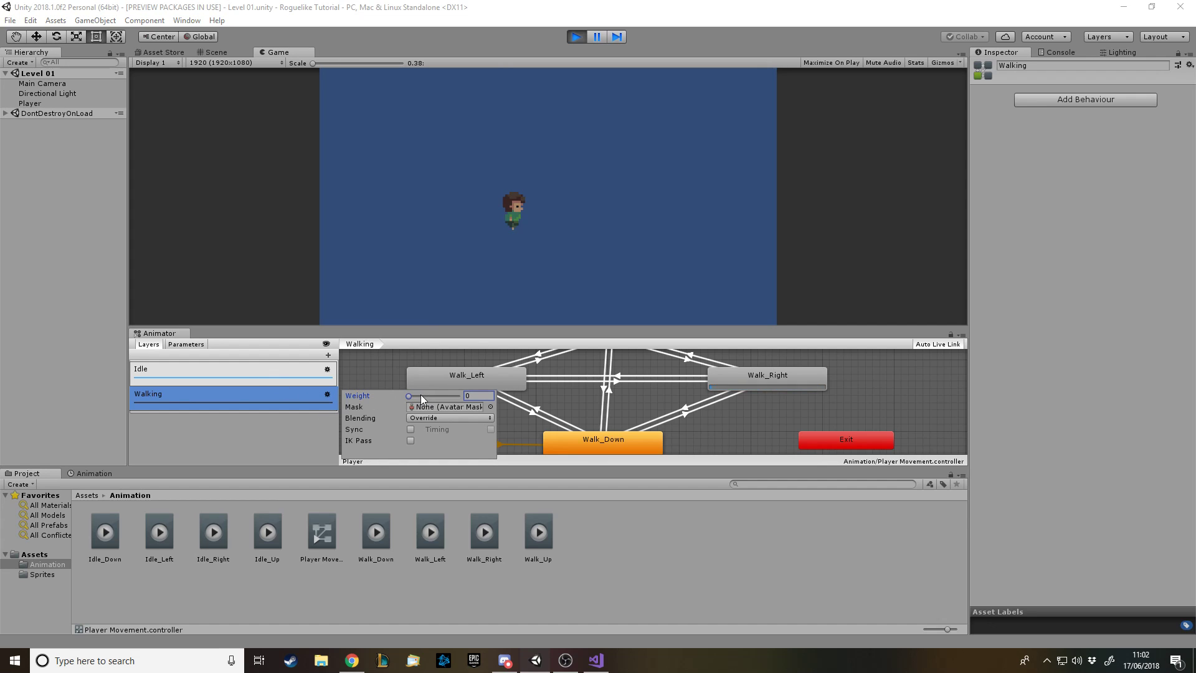
left_click(577, 37)
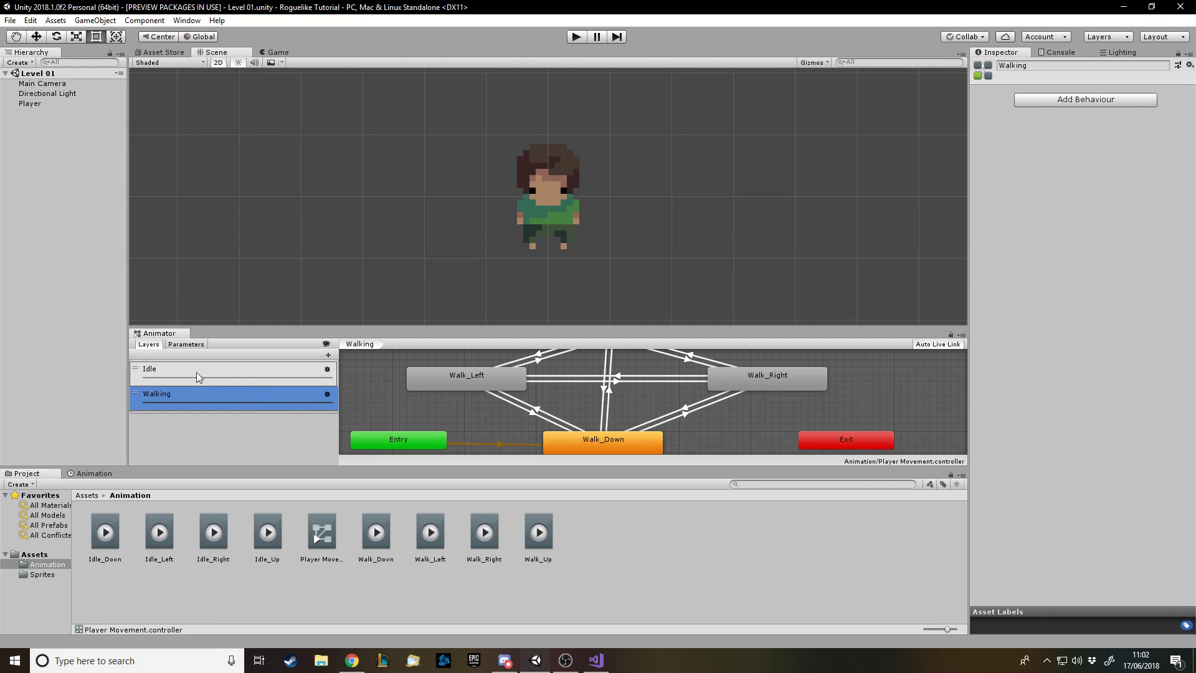
- Open PlayerMovement.cs in Visual Studio from the Assets root, then recheck the Idle and Walking layer states in Unity
left_click(87, 496)
left_click(599, 653)
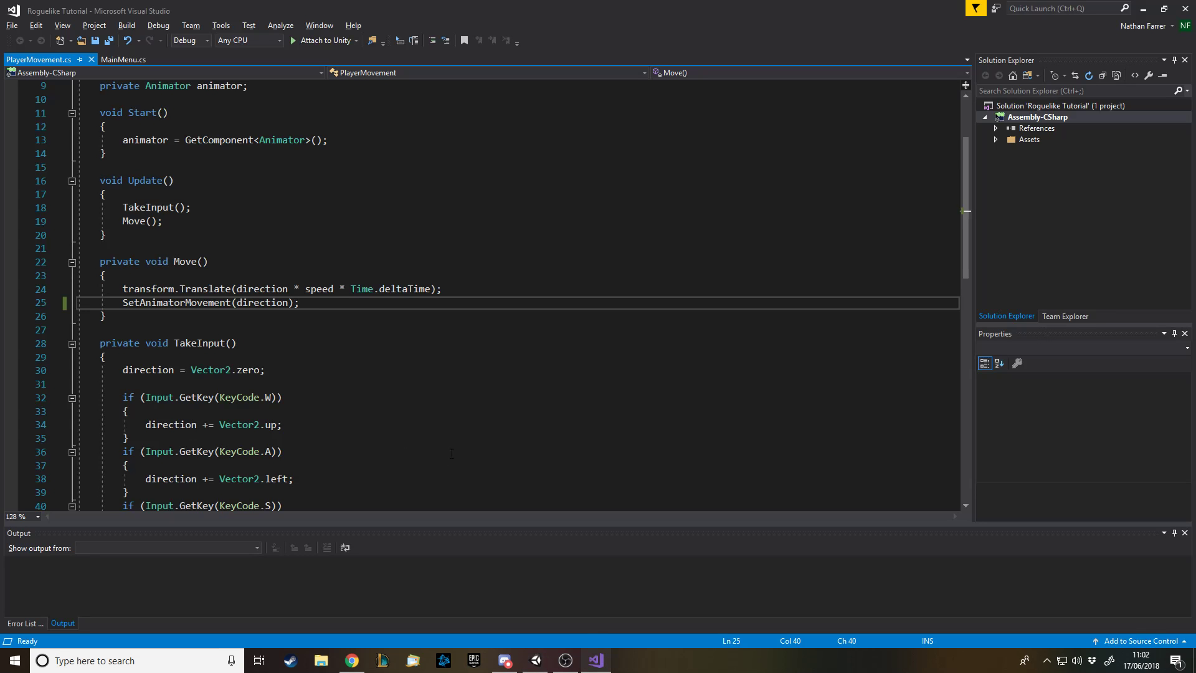
key("alt+Tab")
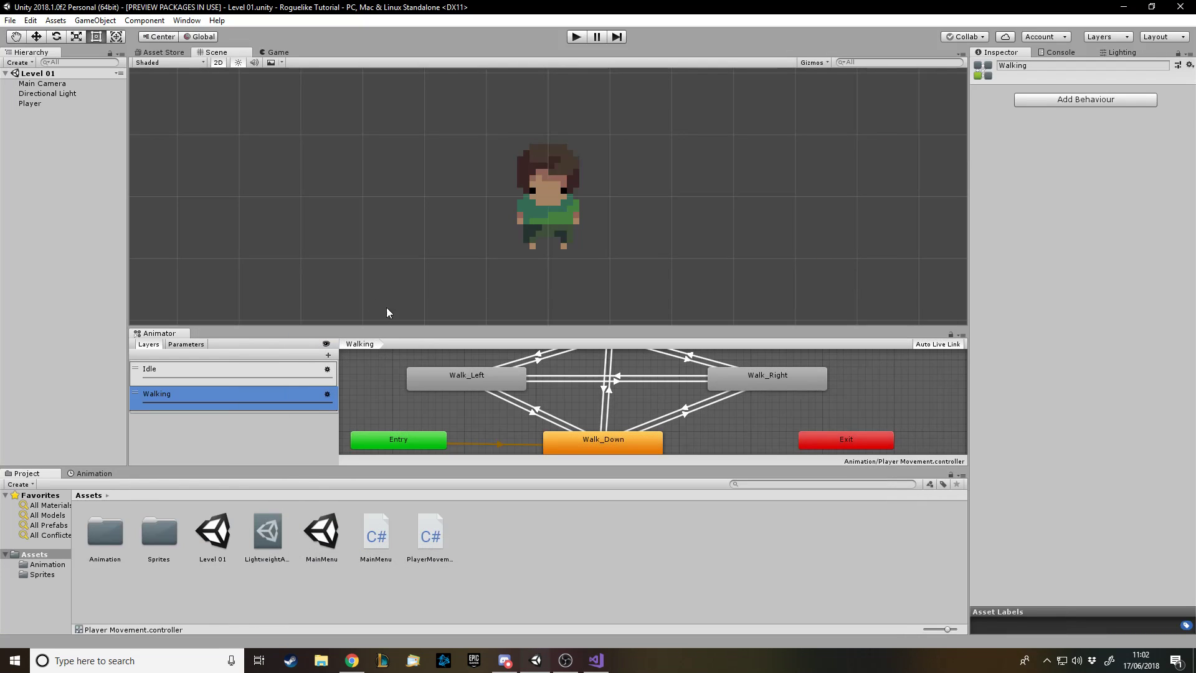
left_click(165, 376)
left_click(164, 402)
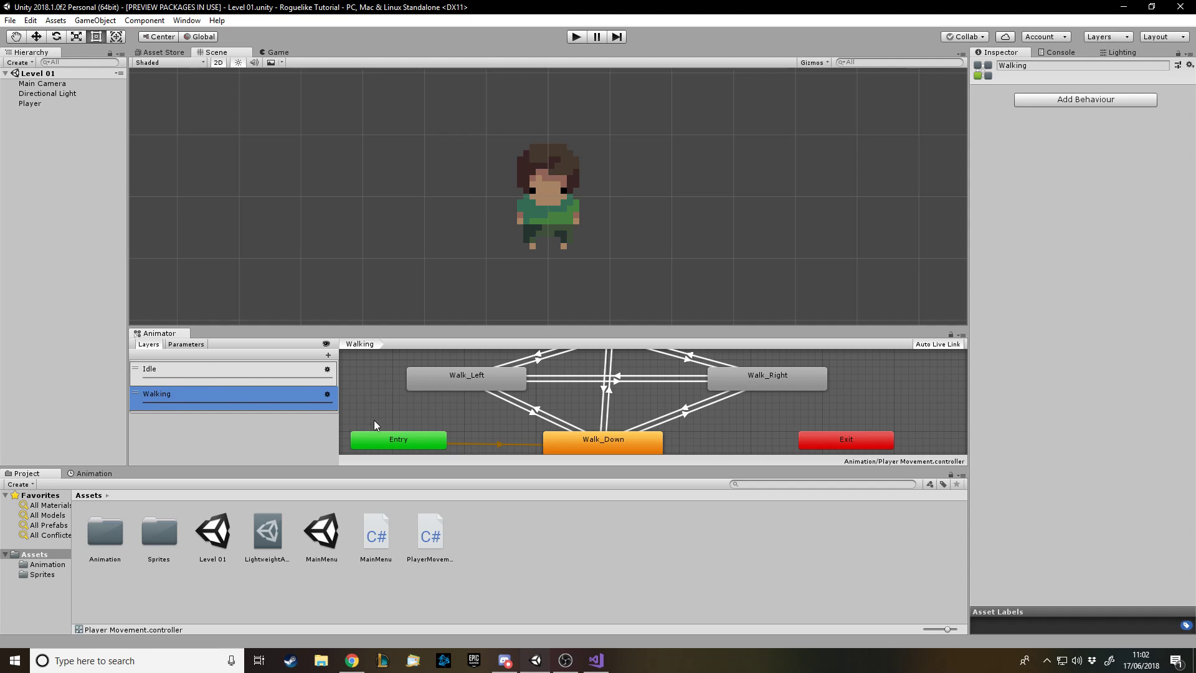
- Review the Move method in PlayerMovement.cs, highlighting its SetAnimatorMovement call
key("alt+Tab")
scroll(350, 335, "down", 3)
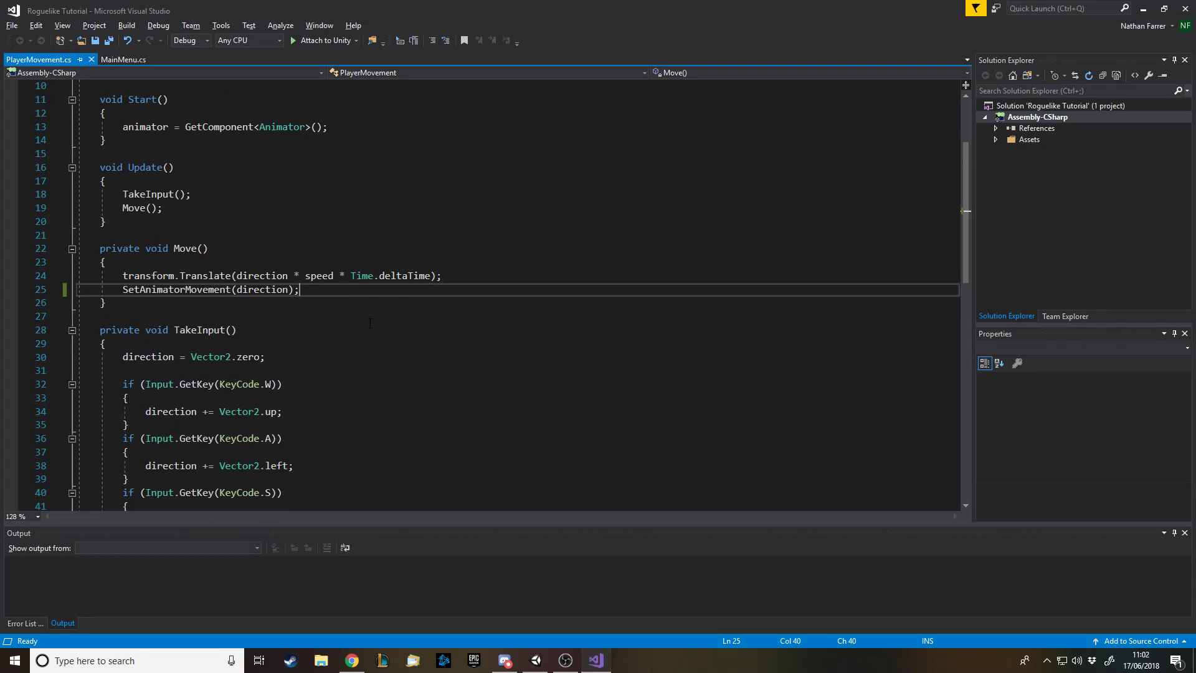
scroll(350, 335, "down", 2)
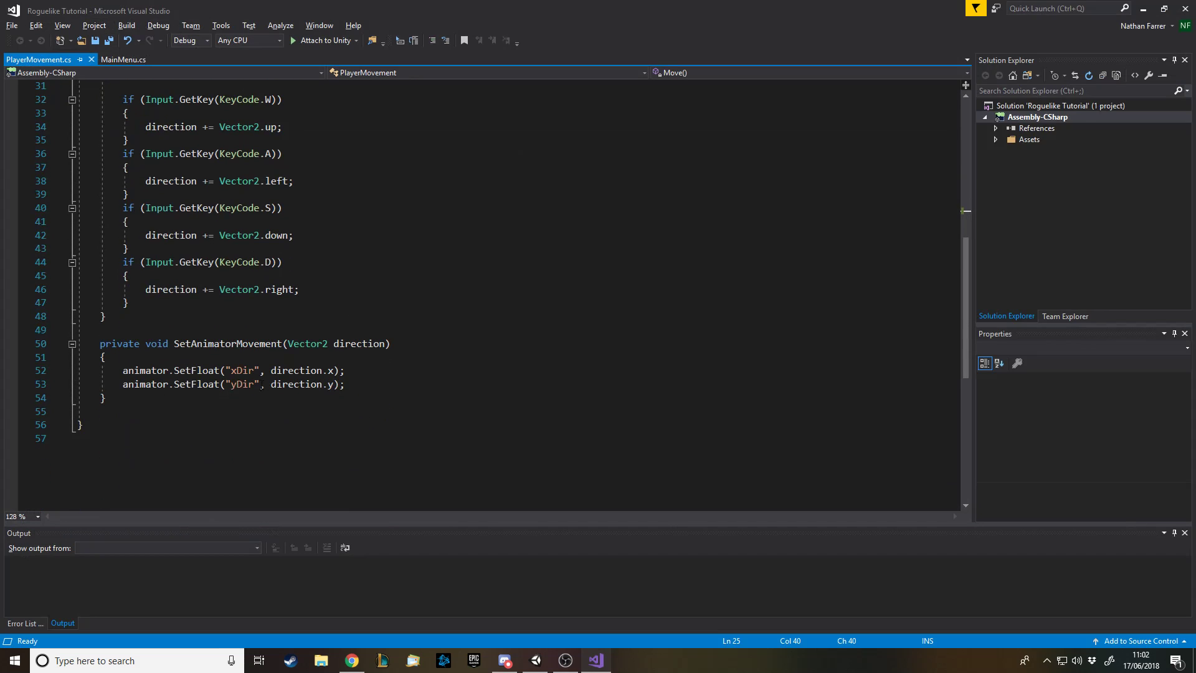
scroll(271, 349, "up", 8)
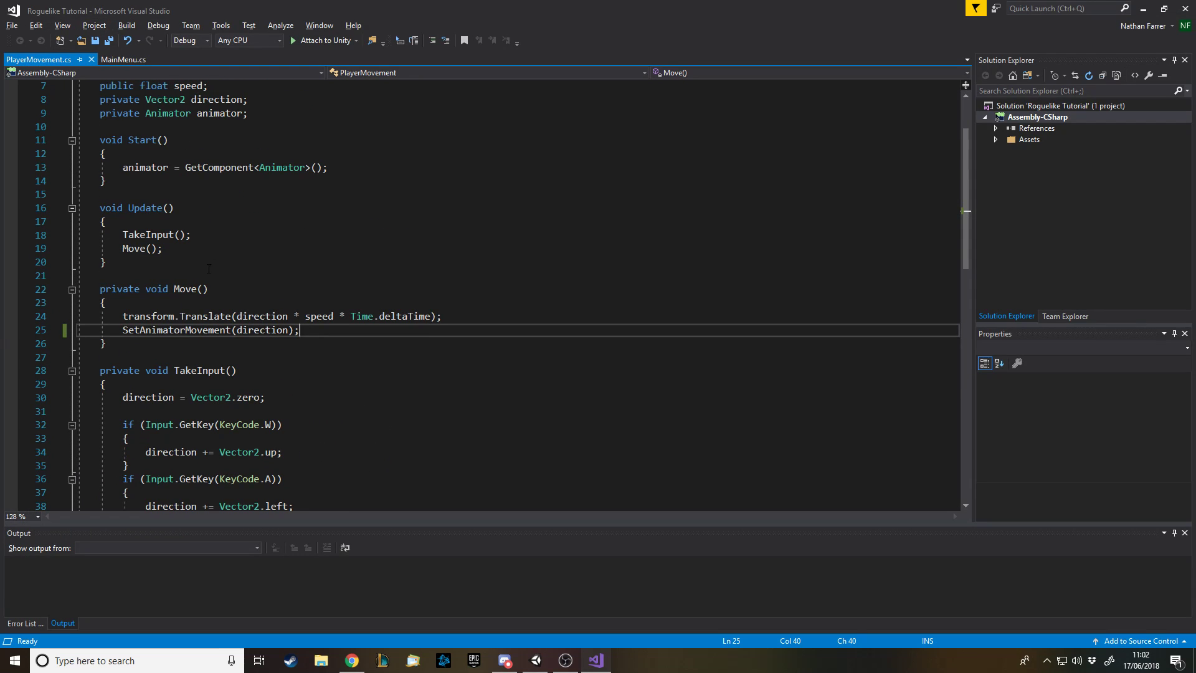
left_click(210, 290)
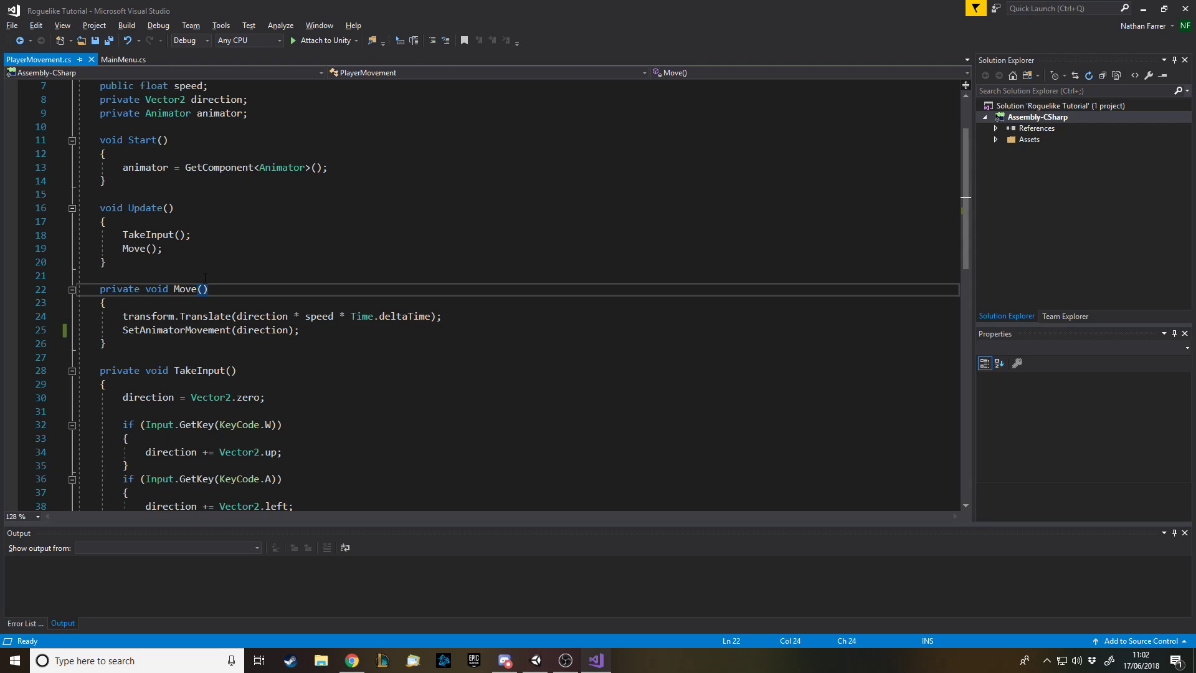
left_click_drag(121, 325, 300, 330)
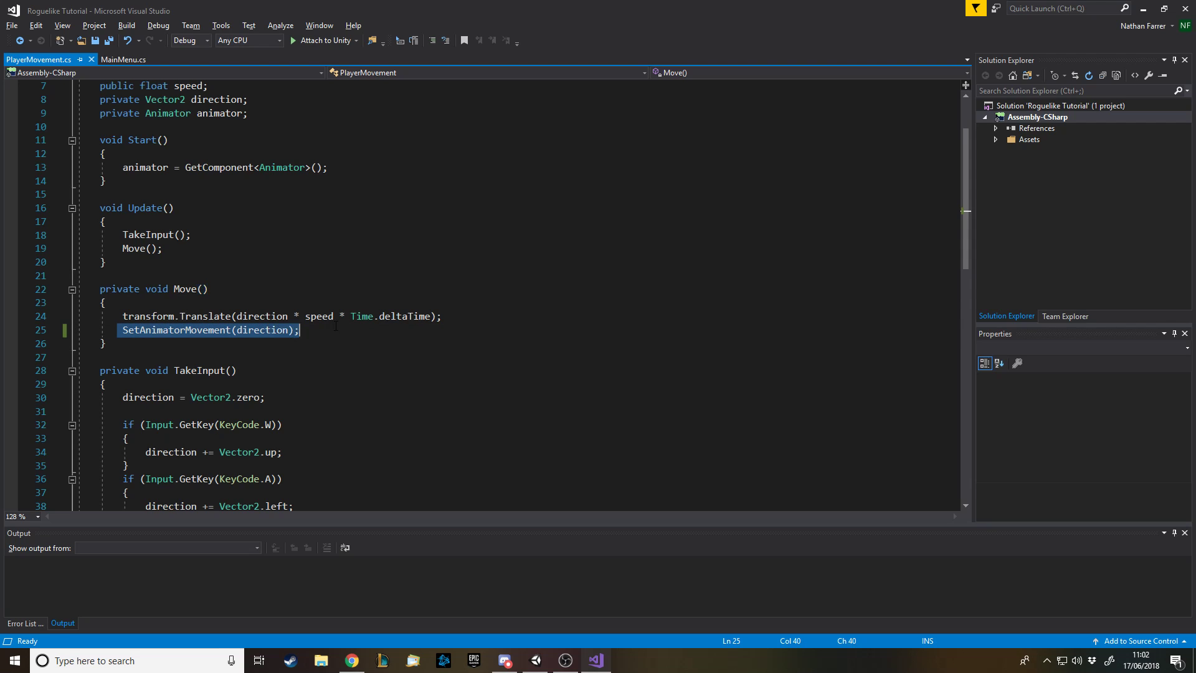
left_click(326, 332)
scroll(326, 335, "down", 2)
scroll(326, 334, "down", 5)
scroll(328, 335, "up", 6)
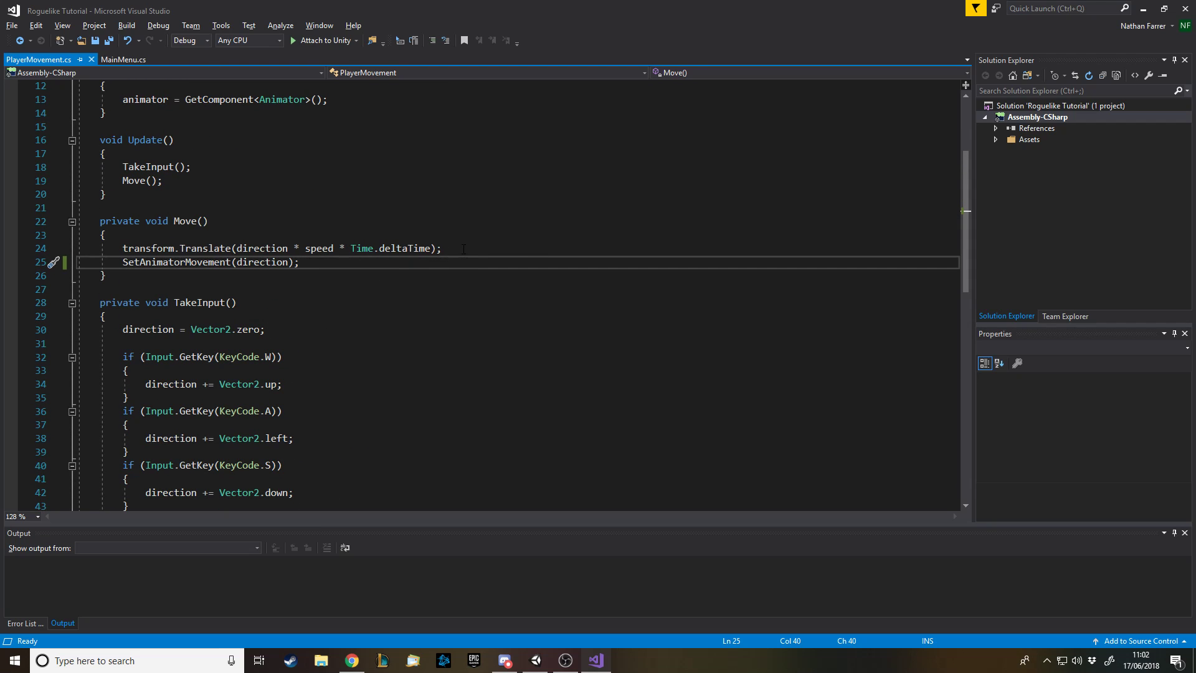
- Insert blank lines after the transform.Translate line in Move()
key("alt+Tab")
left_click(533, 246)
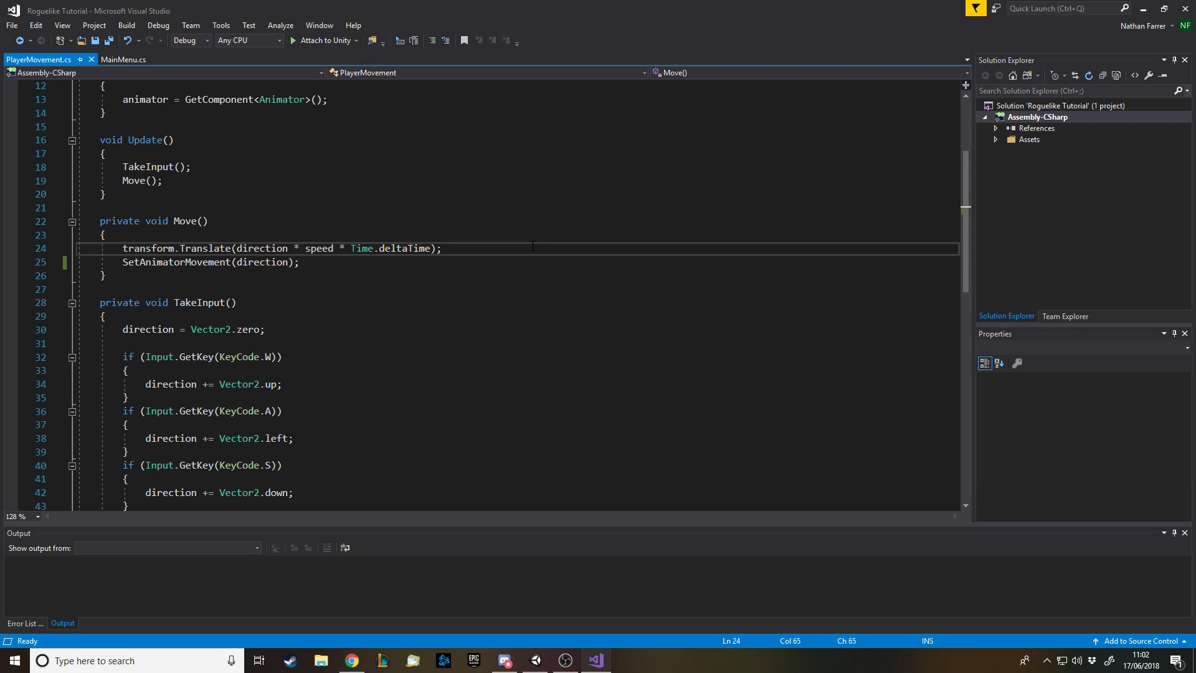
key("Return")
key("Return")
key("Up")
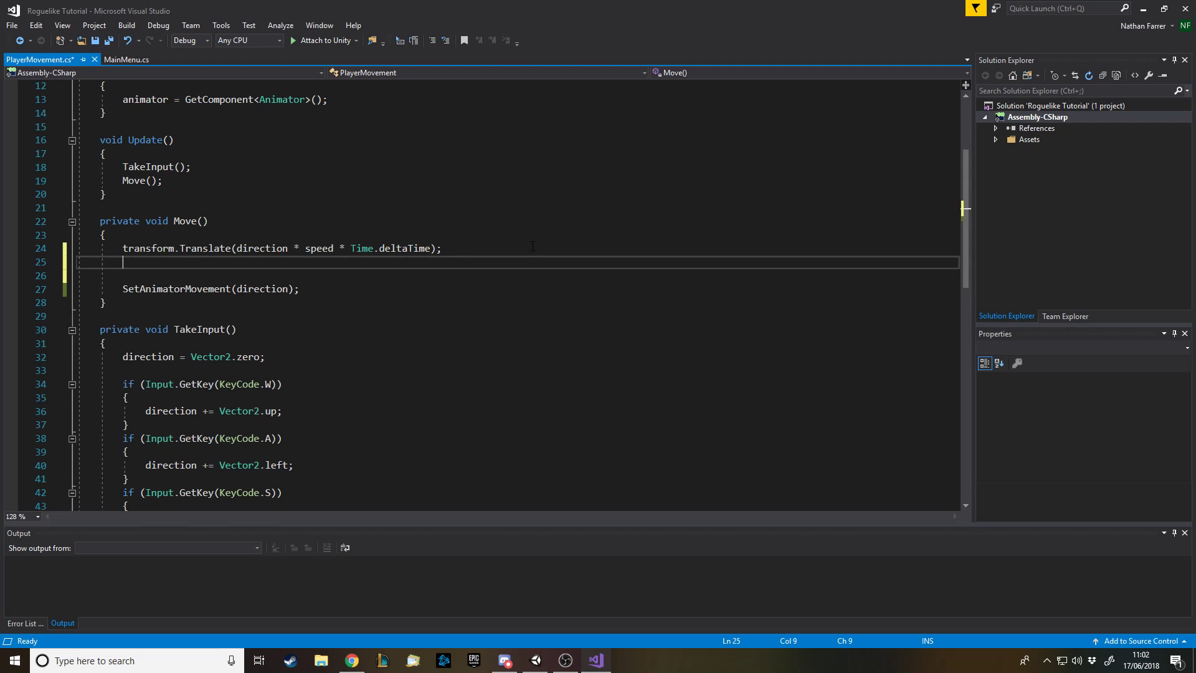
- Add the condition if (direction.x != 0 || direction.y != 0) on a new line in Move()
key("Return")
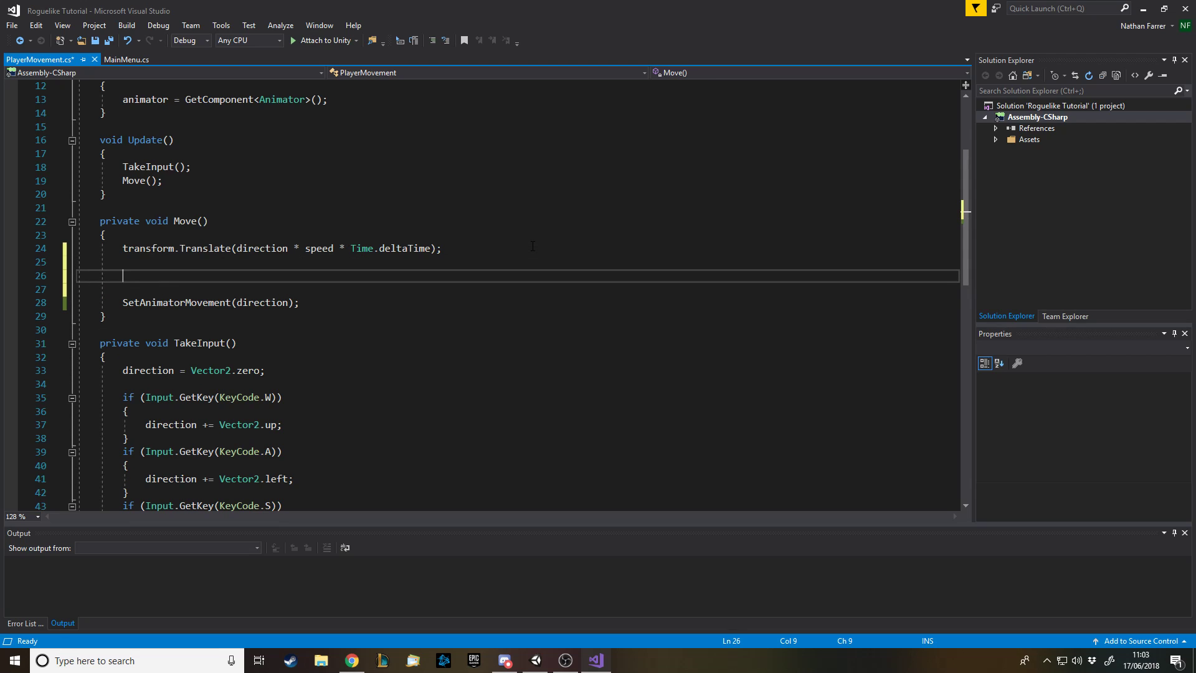
type("if (")
scroll(561, 262, "up", 2)
type("dirc")
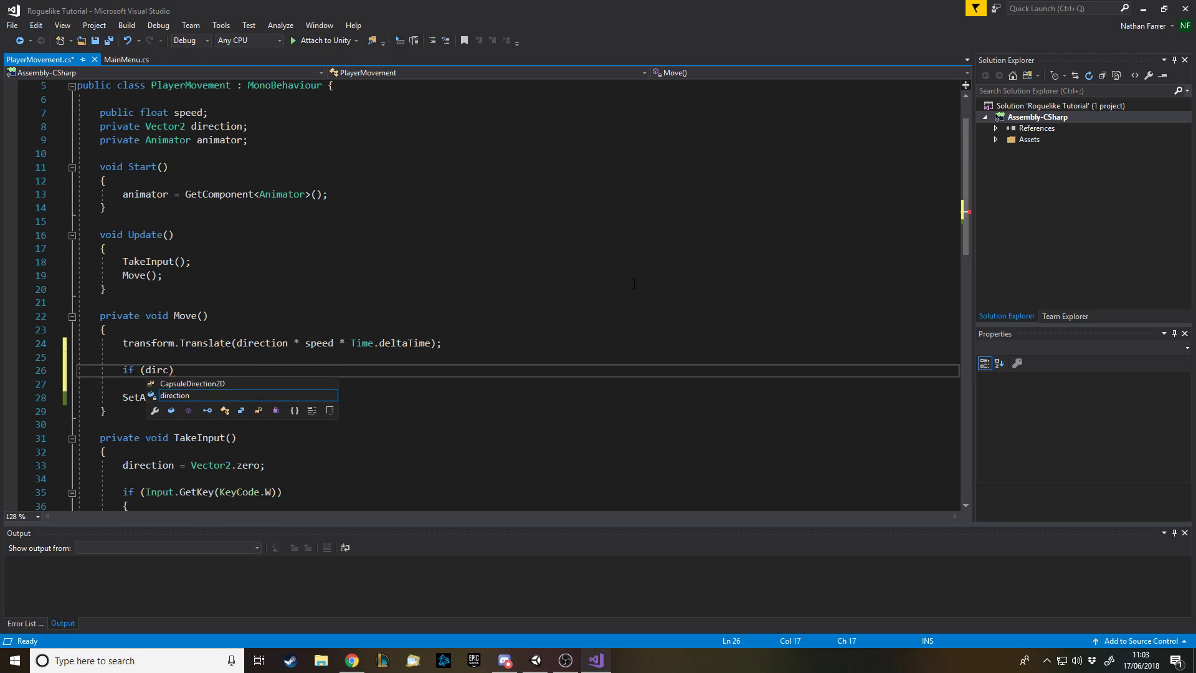
key("Tab")
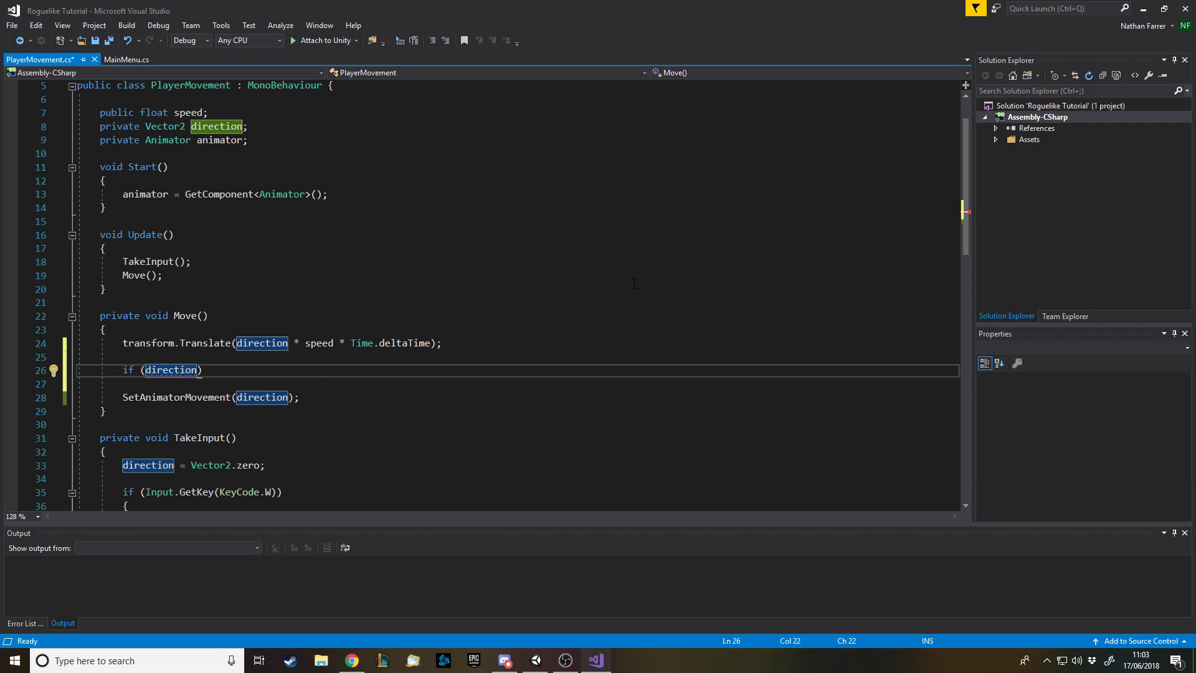
type(".x")
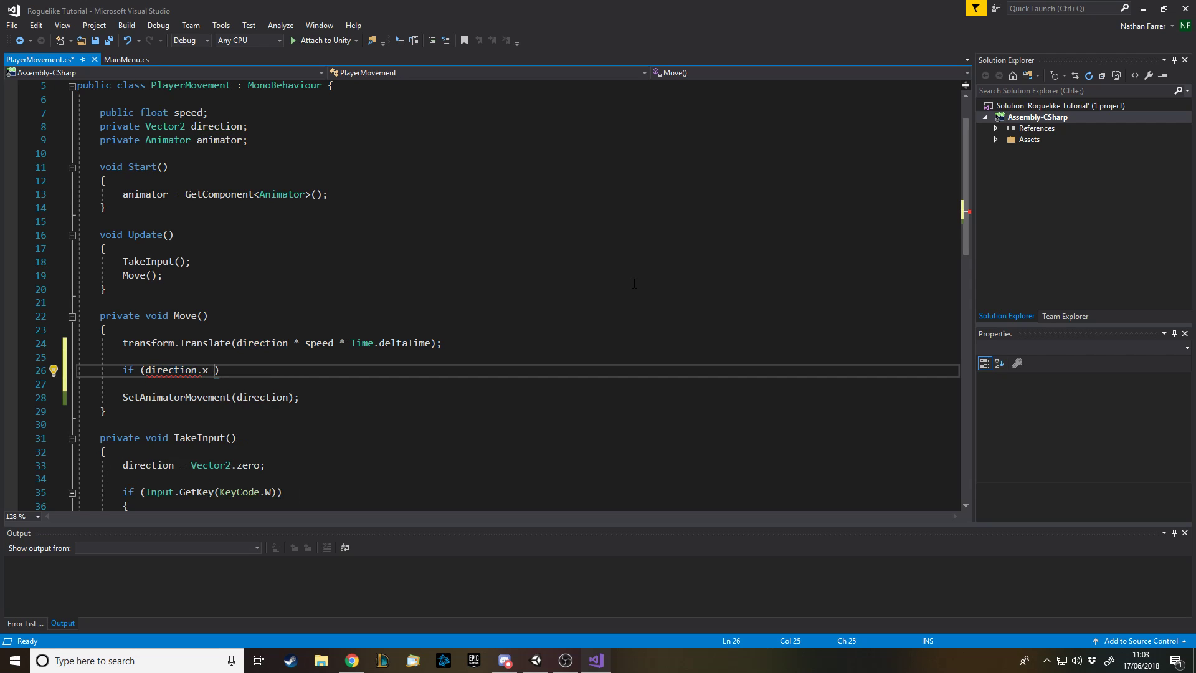
type(" != 0 || direction.y")
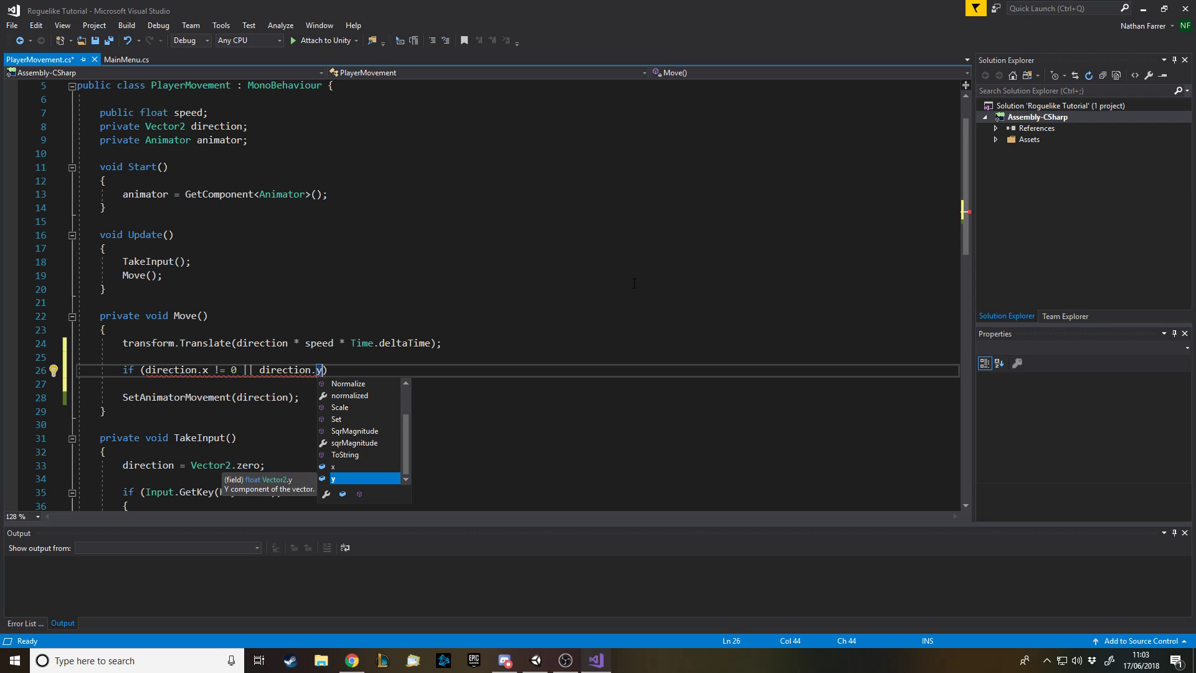
type("!= 0")
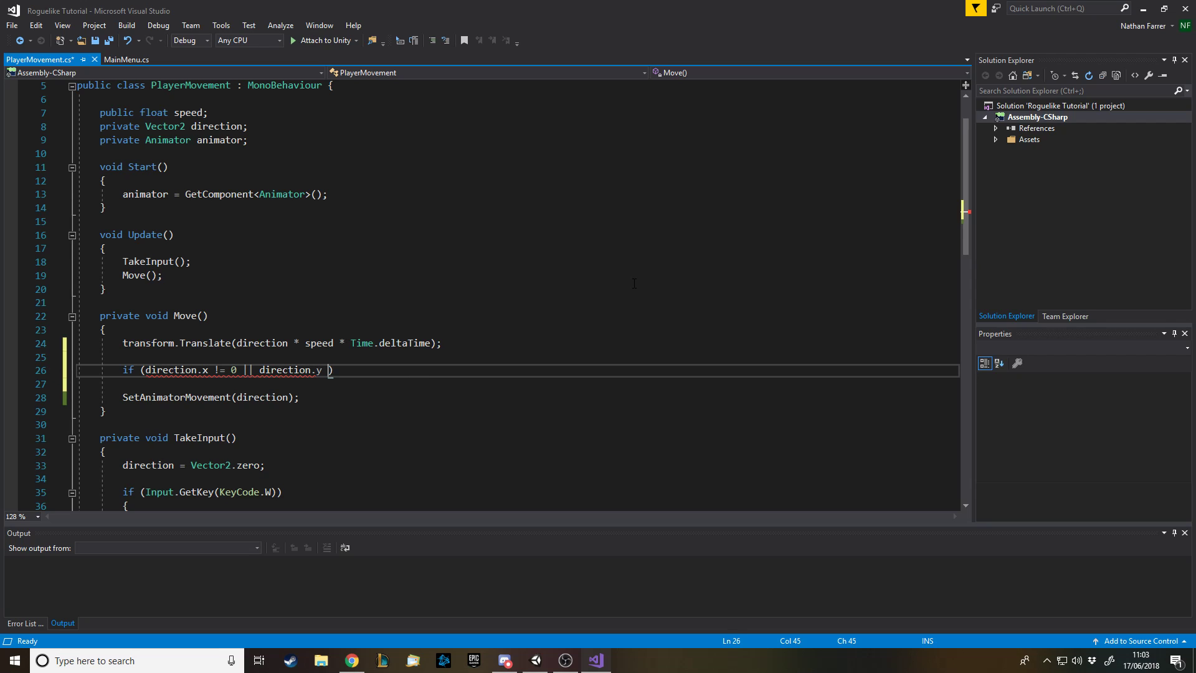
key("ctrl+s")
type(")")
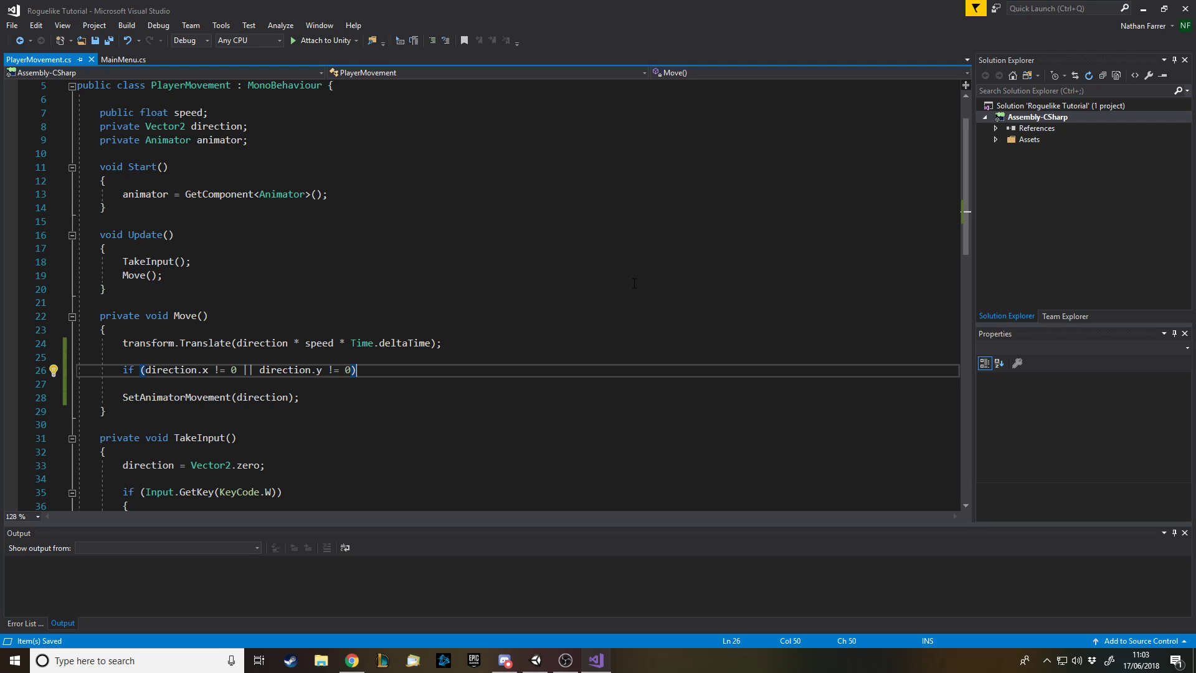
- Open an empty brace block under the new if statement
key("Down")
type("{")
key("Return")
key("Down")
key("Return")
- Move the SetAnimatorMovement(direction) call inside the if block and save PlayerMovement.cs
left_click_drag(327, 442, 120, 440)
key("ctrl+x")
key("Up")
key("Up")
key("Up")
key("Return")
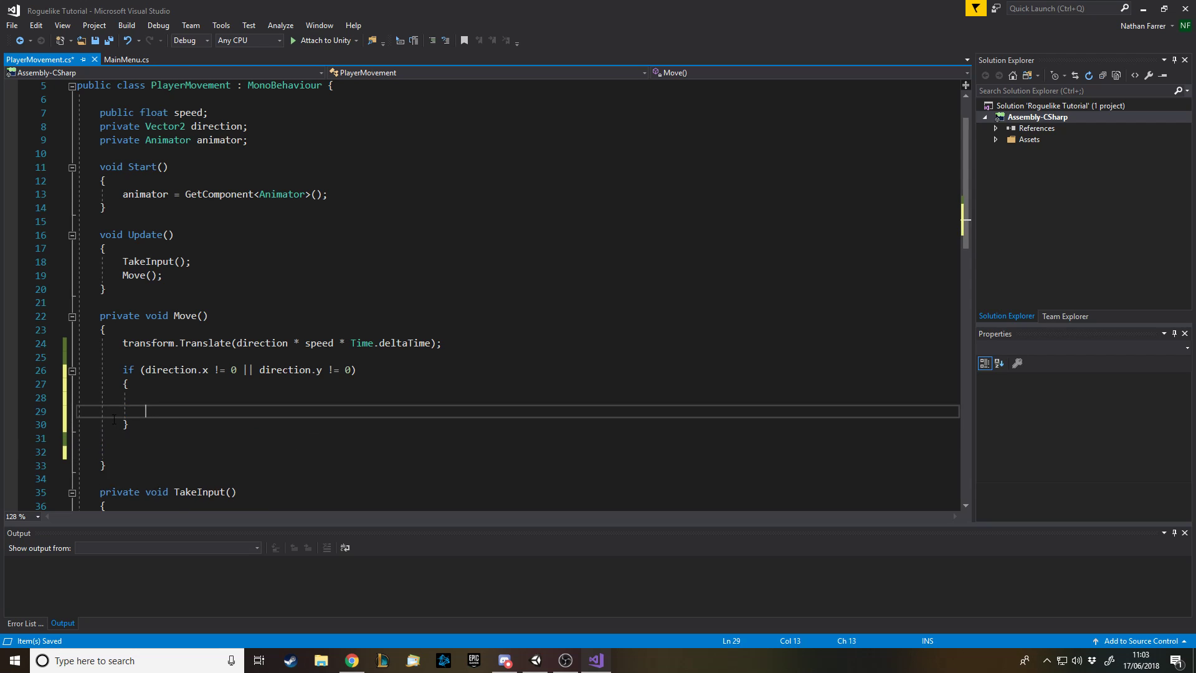
key("ctrl+z")
key("ctrl+z")
key("ctrl+x")
key("Up")
key("Up")
key("Up")
key("ctrl+v")
key("Down")
key("Down")
key("Down")
key("BackSpace")
key("BackSpace")
key("ctrl+s")
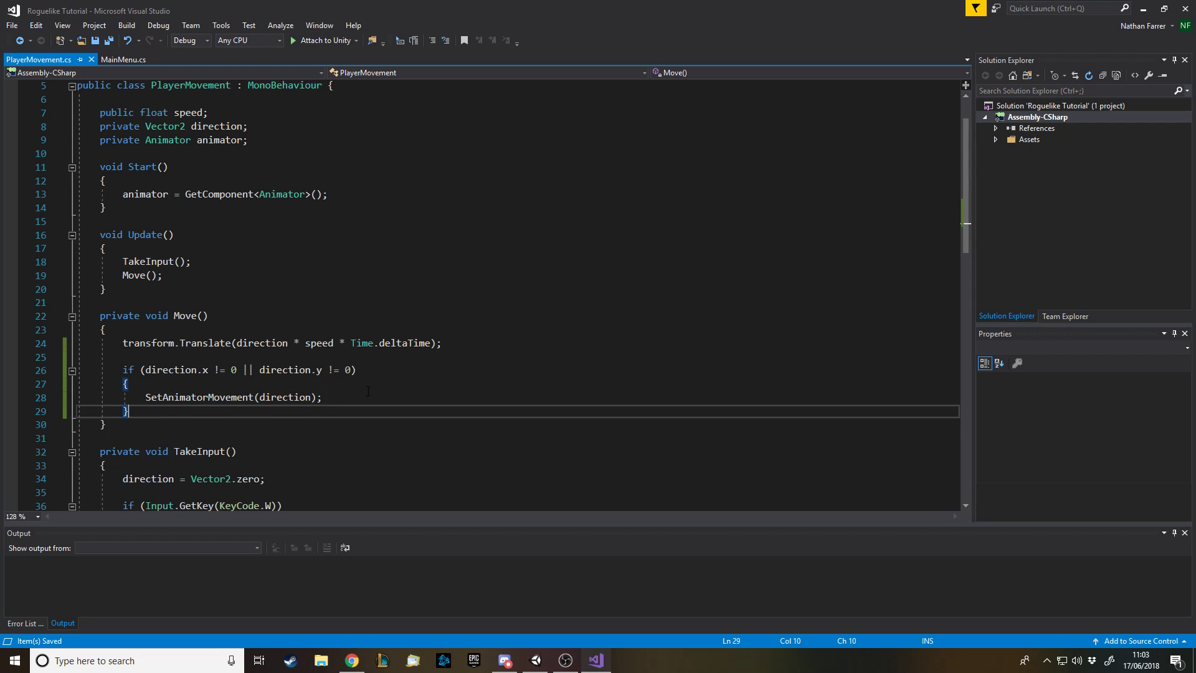
scroll(296, 389, "down", 9)
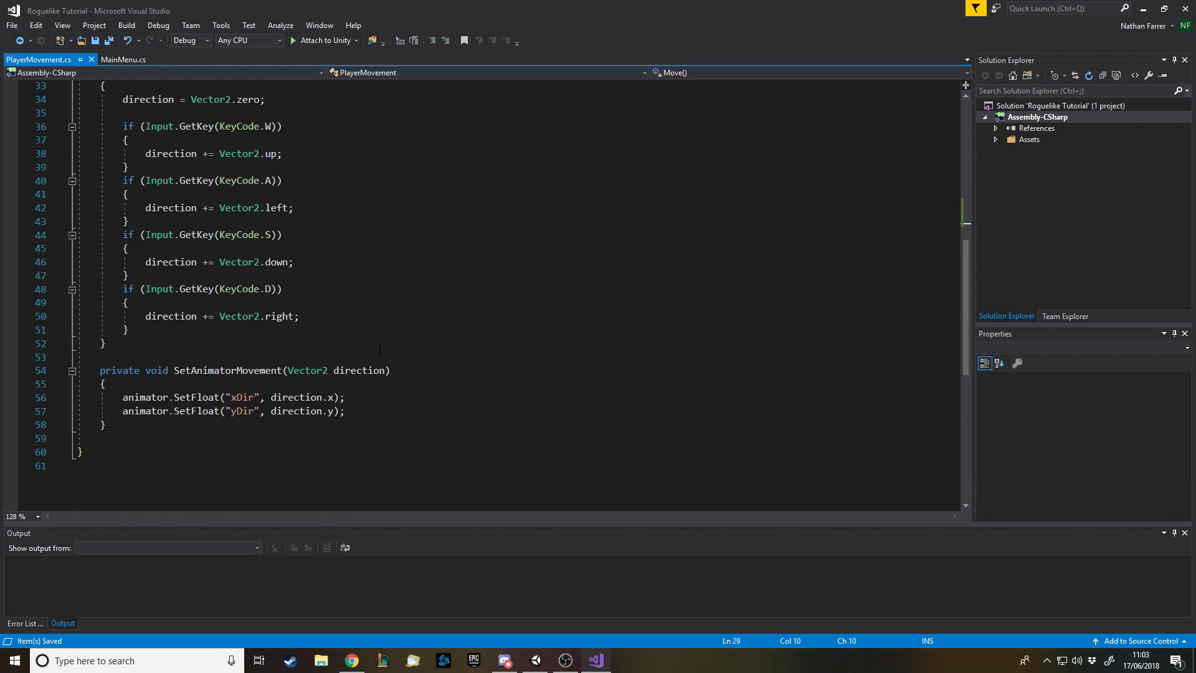
scroll(352, 338, "up", 5)
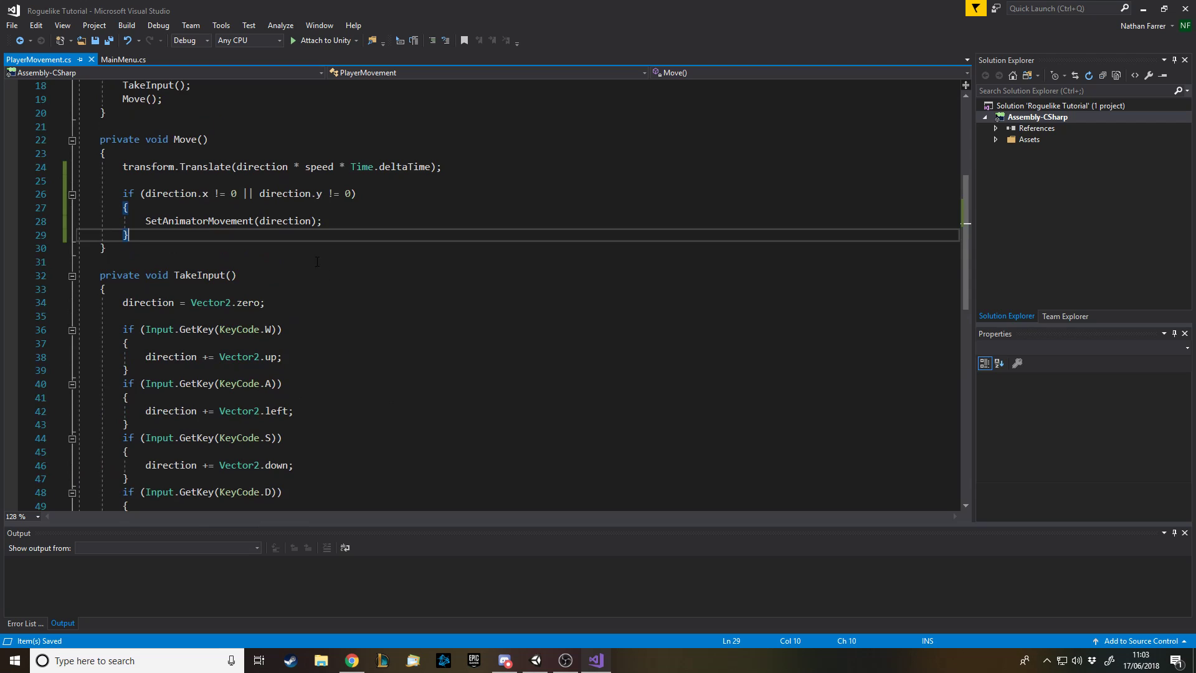
scroll(316, 261, "up", 1)
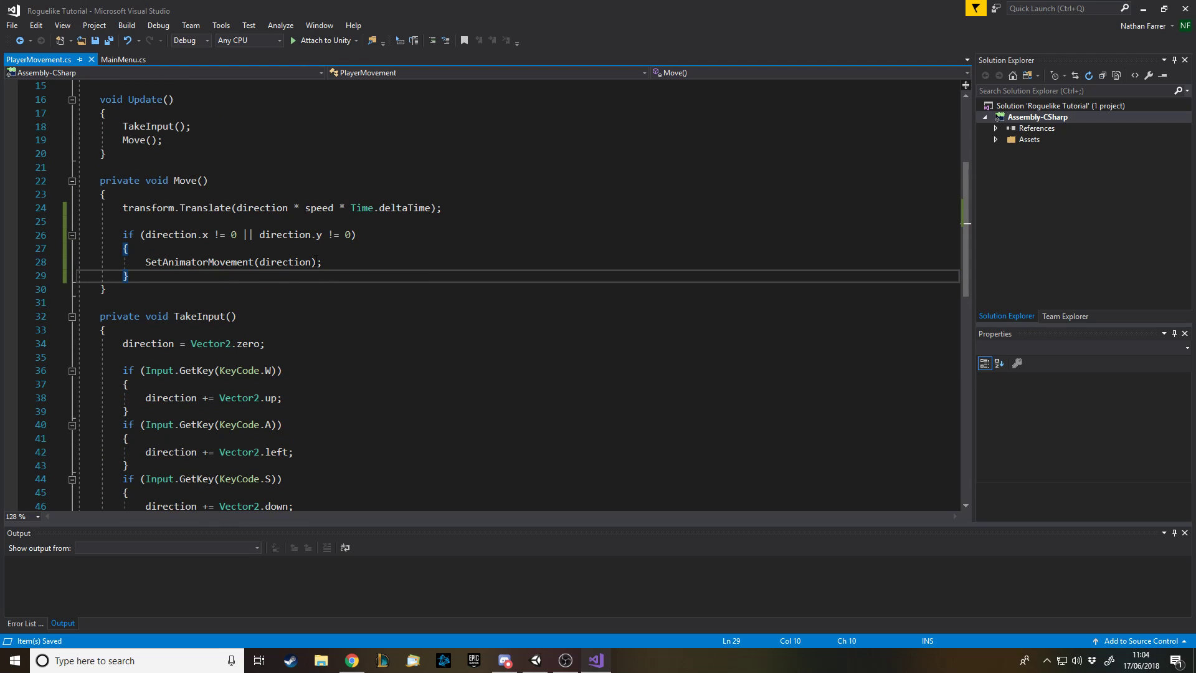
- Add an else block after the if and begin an animator.SetLayerWeight( call inside it
key("Return")
type("else;se")
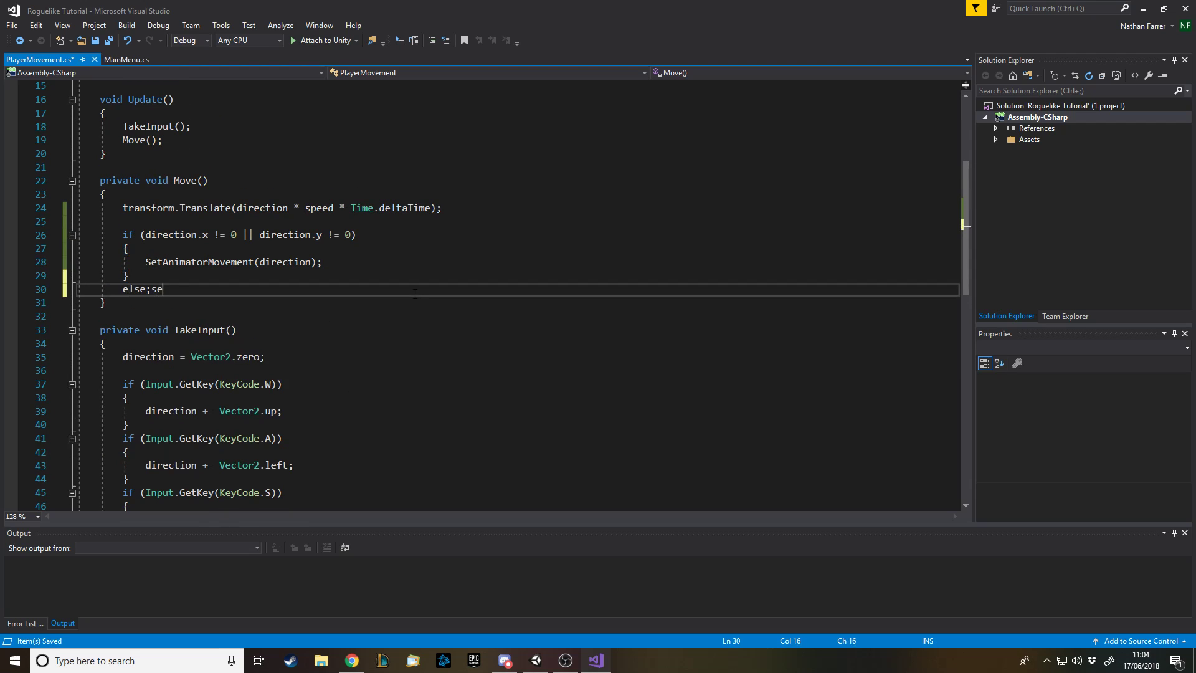
key("Return")
type("{")
key("Return")
key("ctrl+s")
type("animator")
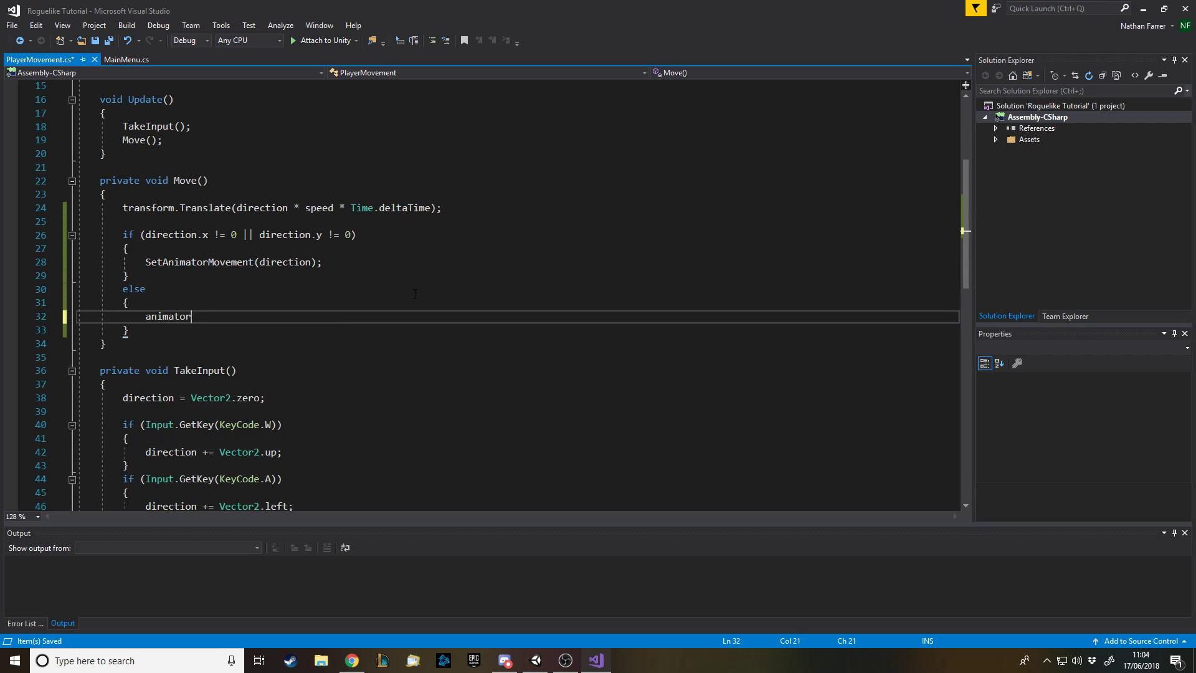
type(".wei")
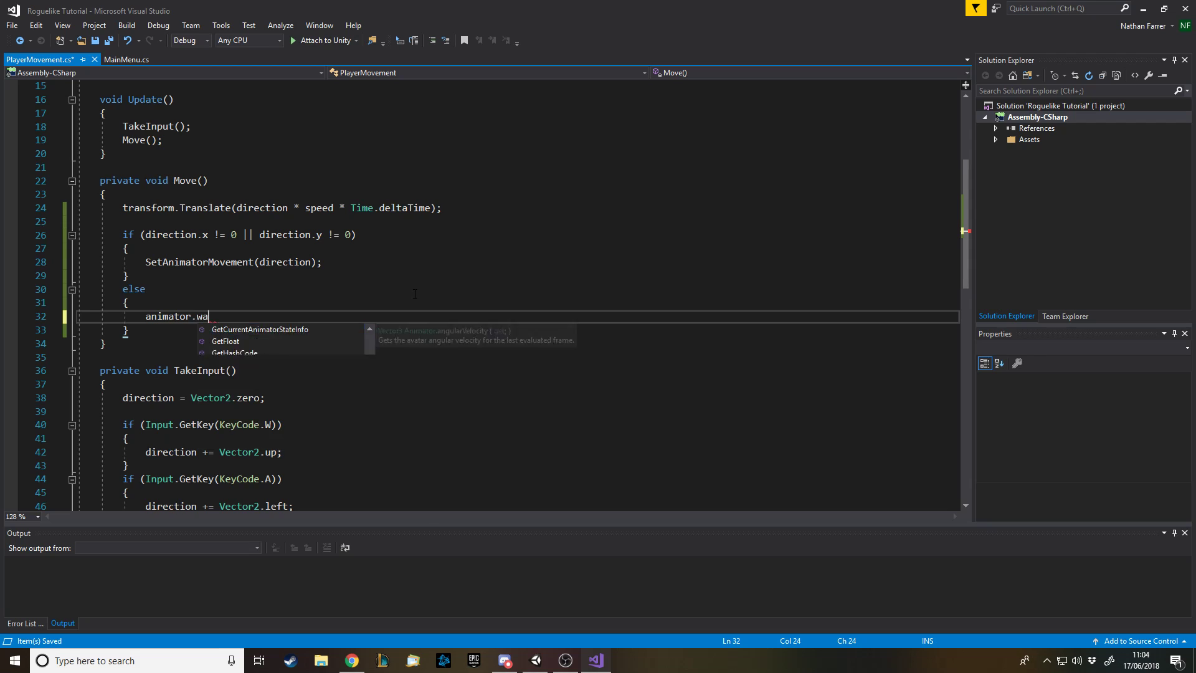
type("ght")
key("BackSpace")
key("BackSpace")
key("BackSpace")
key("BackSpace")
key("BackSpace")
key("BackSpace")
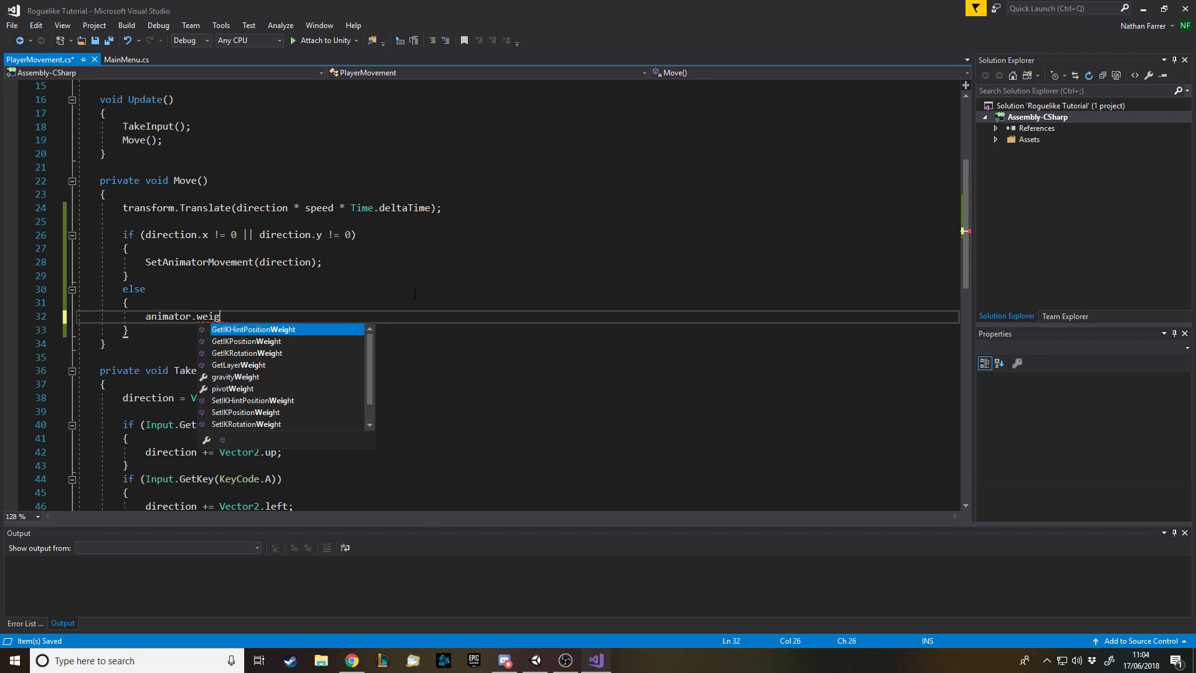
type("layerw")
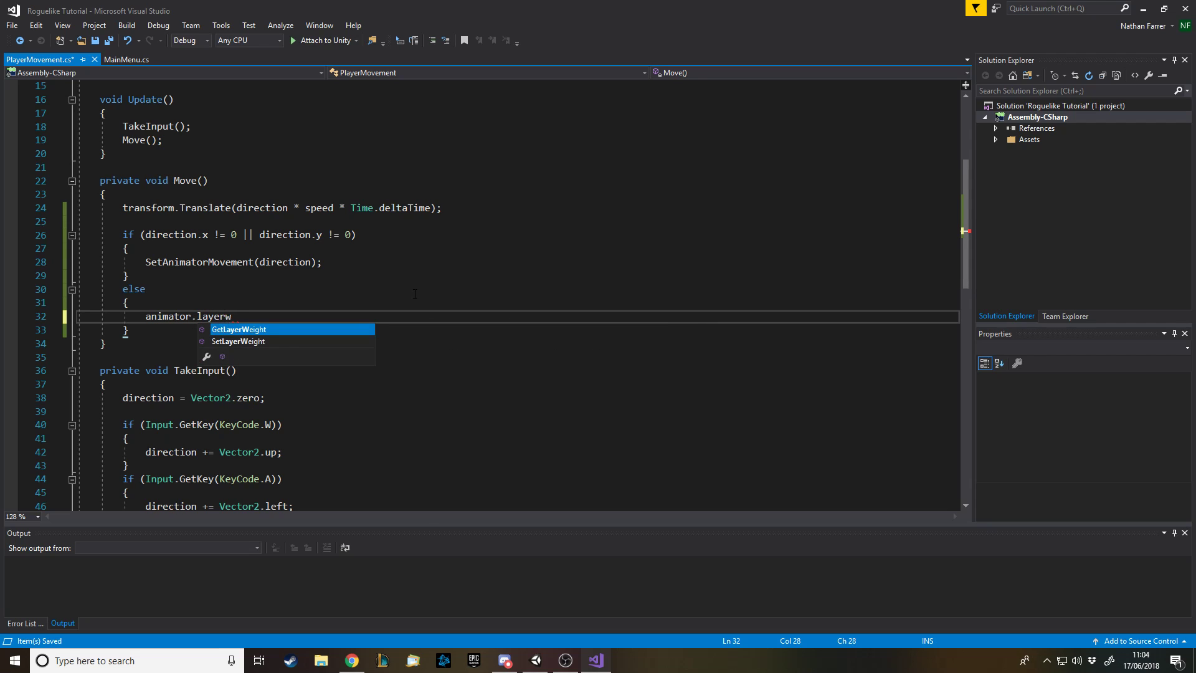
key("Down")
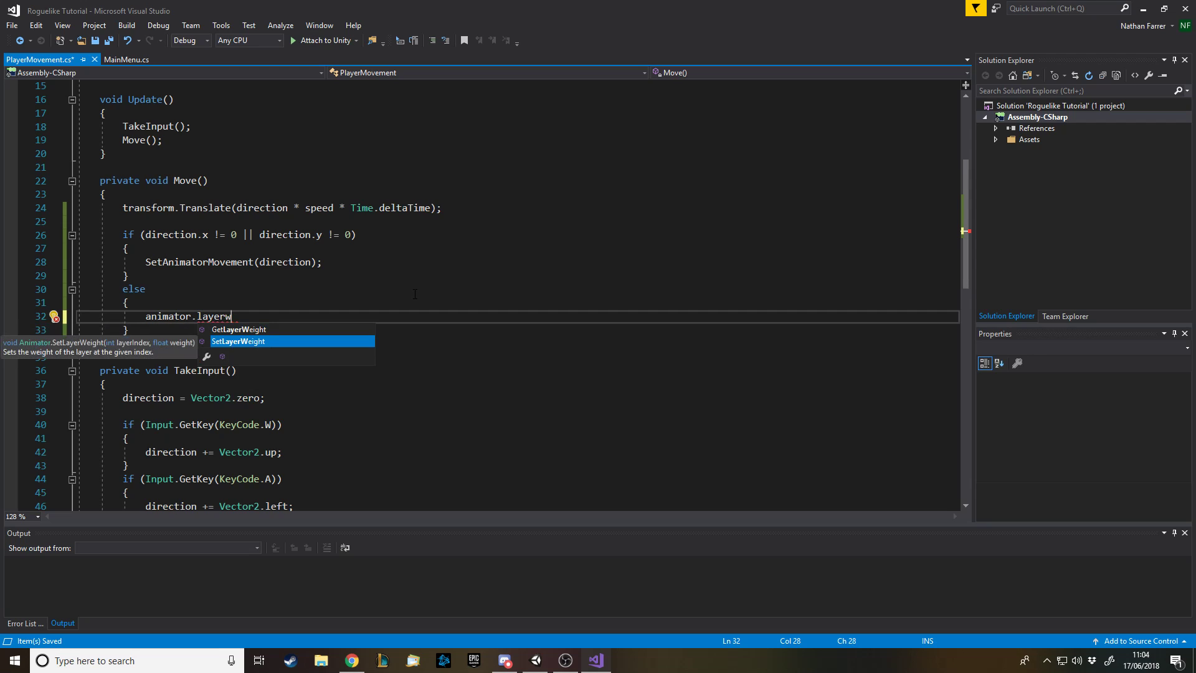
key("Tab")
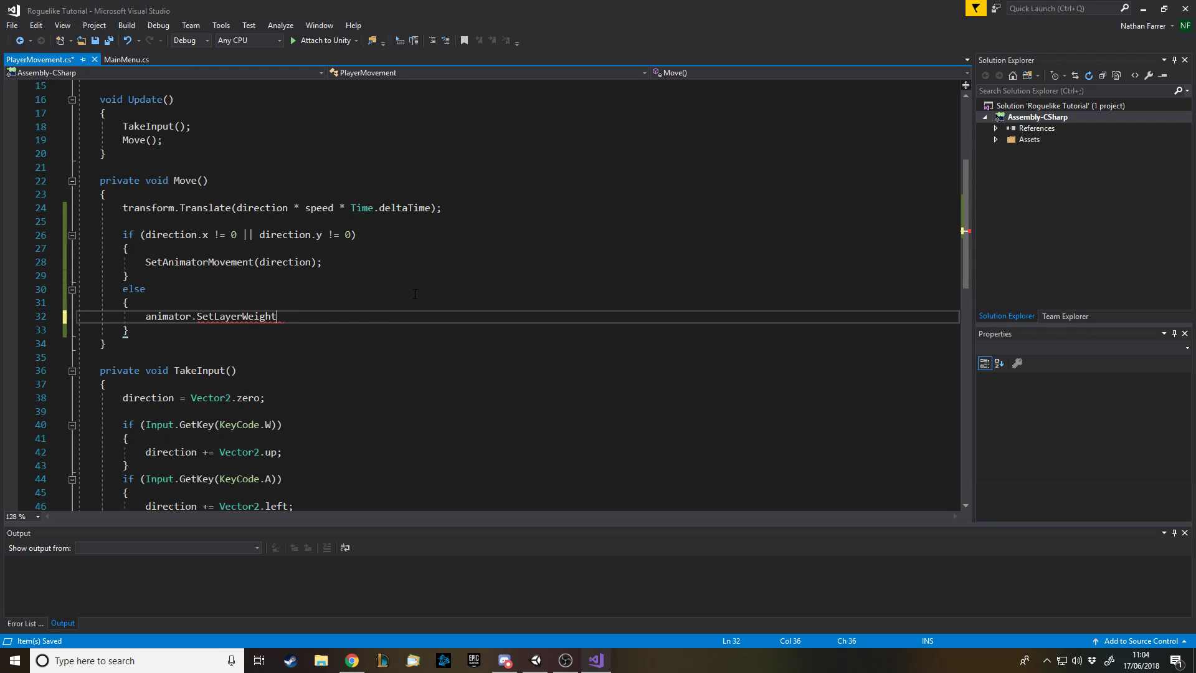
type("(")
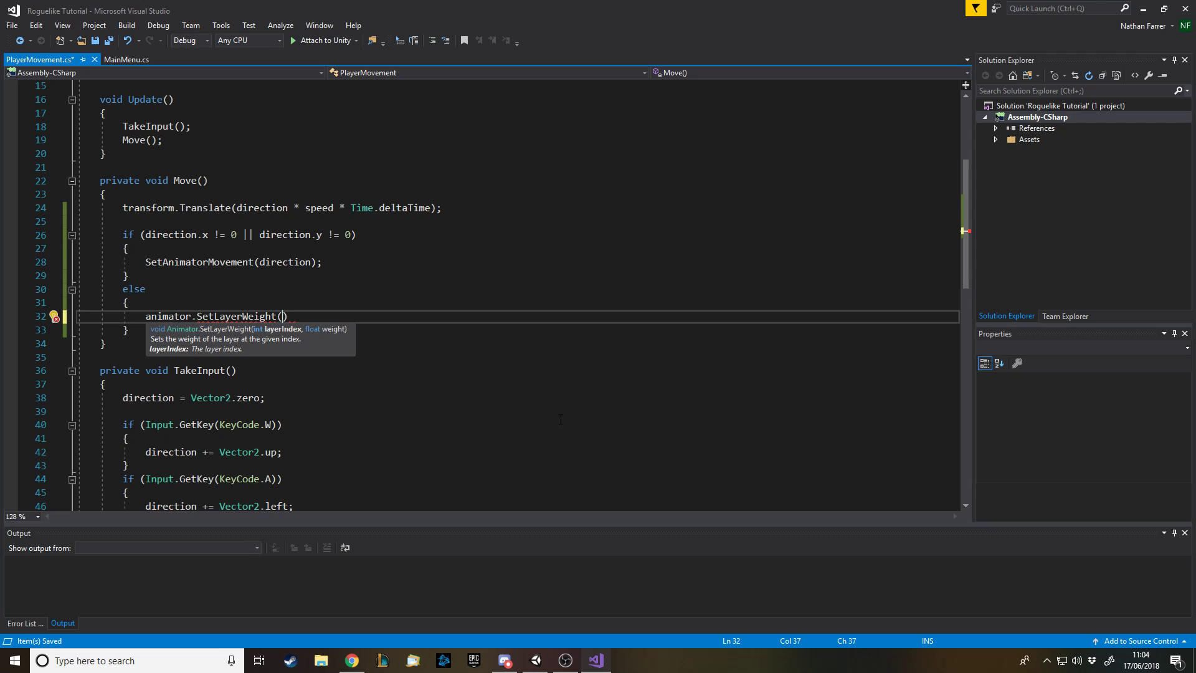
- Check the order of the Idle and Walking layers in Unity's Animator
left_click(535, 660)
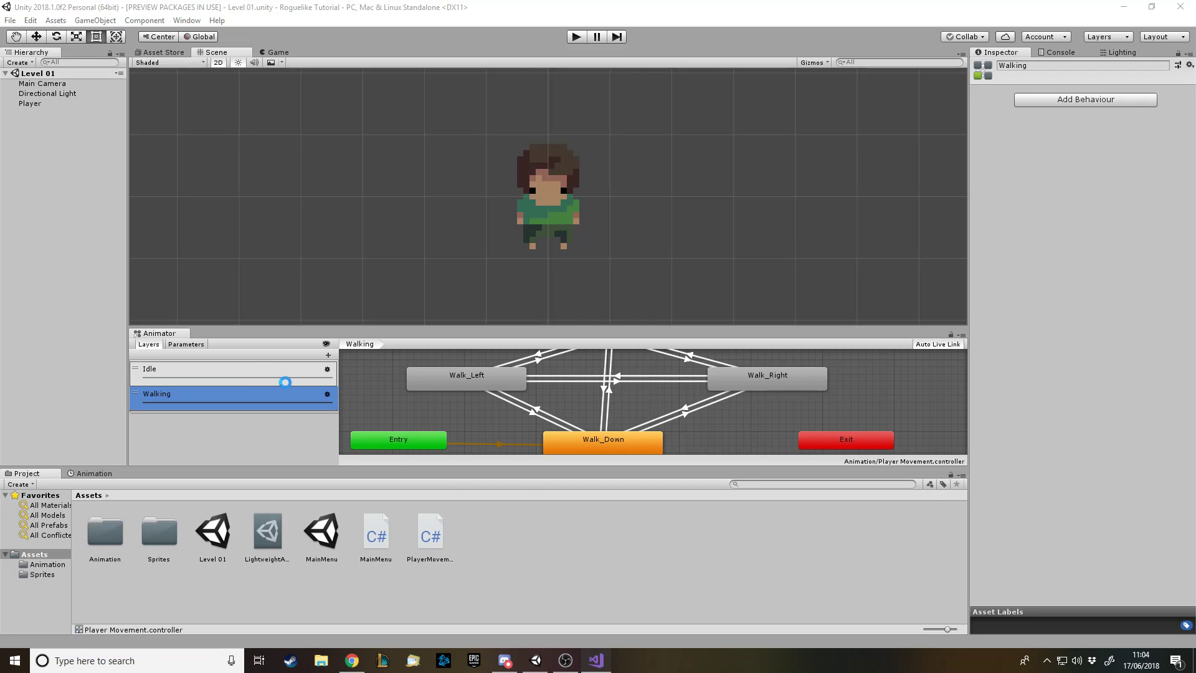
left_click(252, 367)
left_click(252, 396)
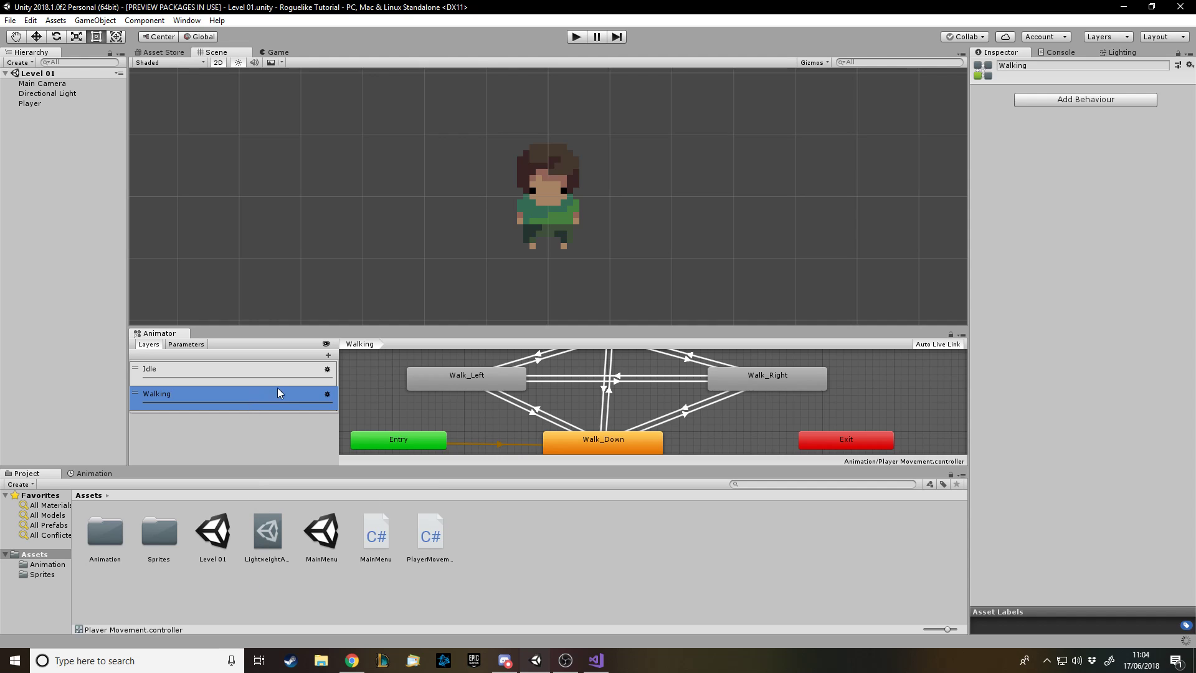
left_click(596, 660)
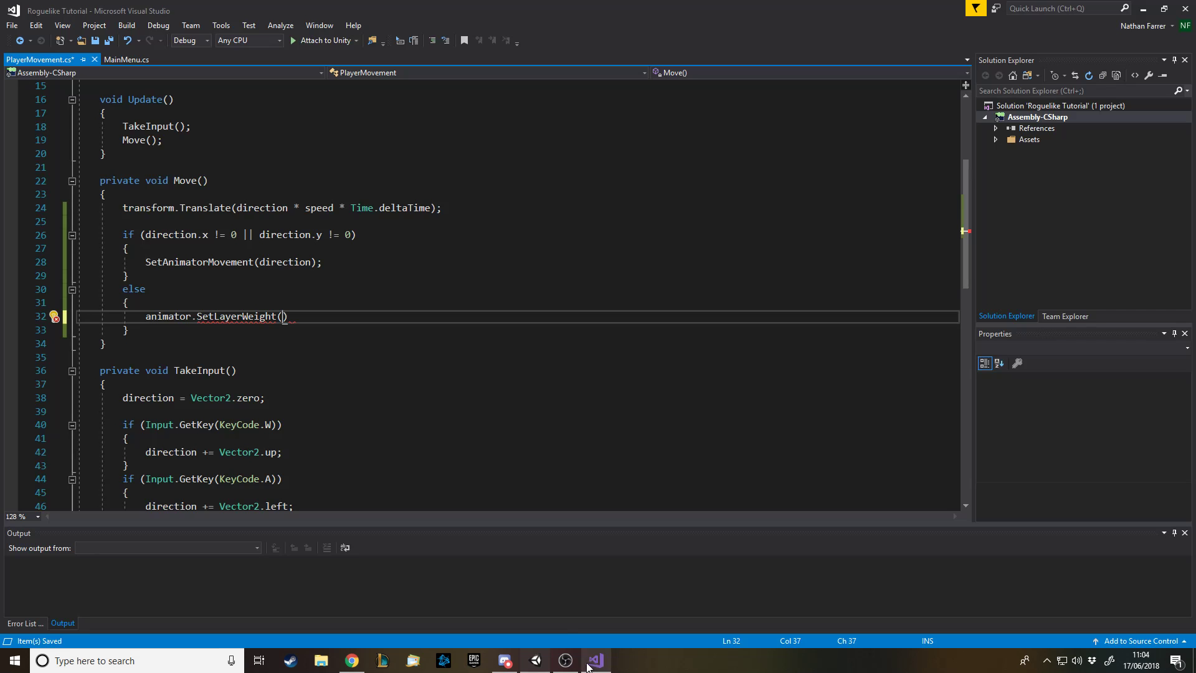
- Finish the call as animator.SetLayerWeight(1, 0); and save PlayerMovement.cs
type("1,")
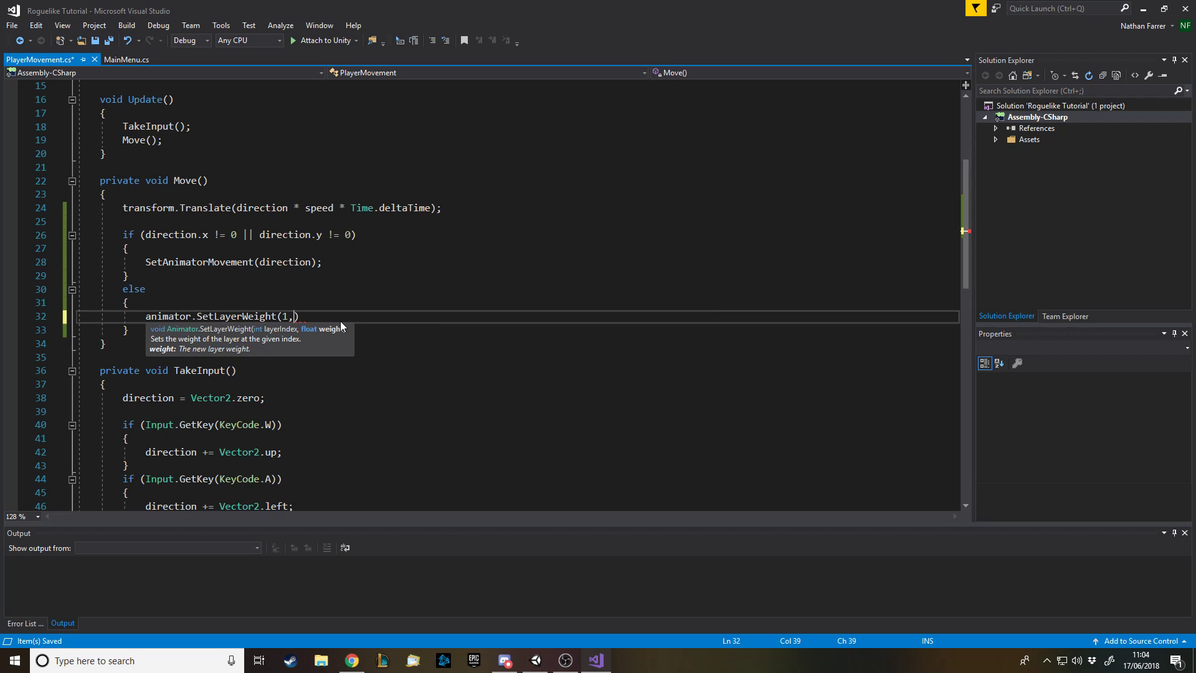
type("0);")
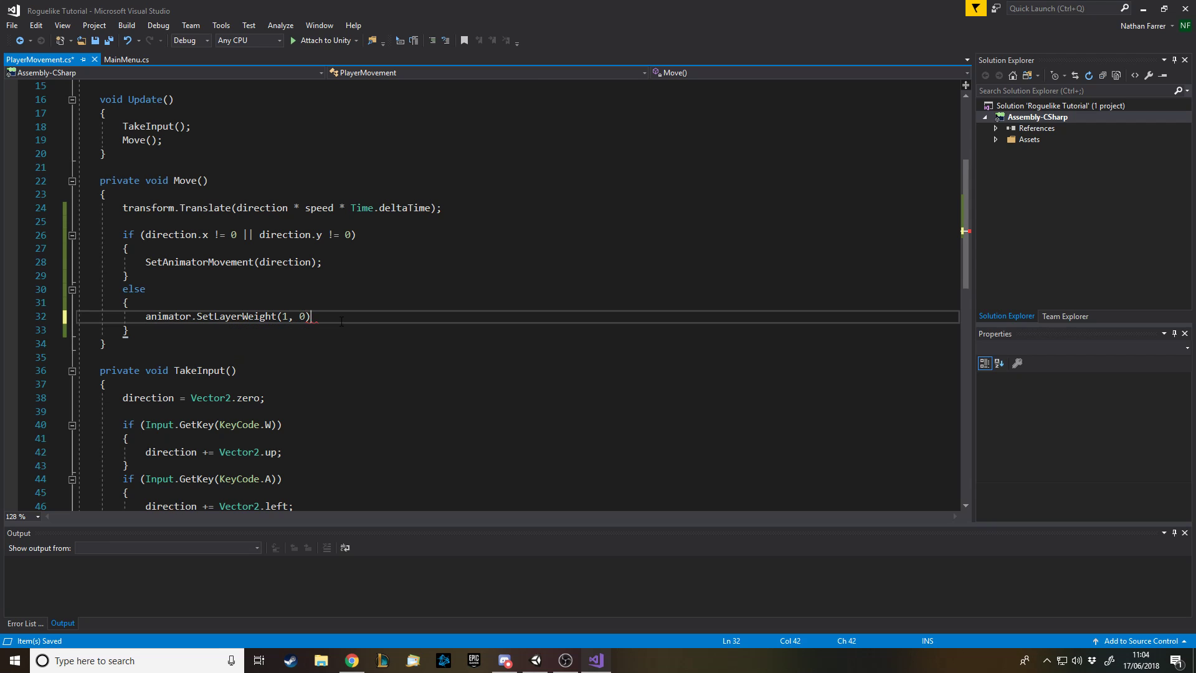
key("ctrl+s")
scroll(321, 330, "down", 7)
- Insert animator.SetLayerWeight(1, 1); as the first line of SetAnimatorMovement and save the script
left_click(232, 411)
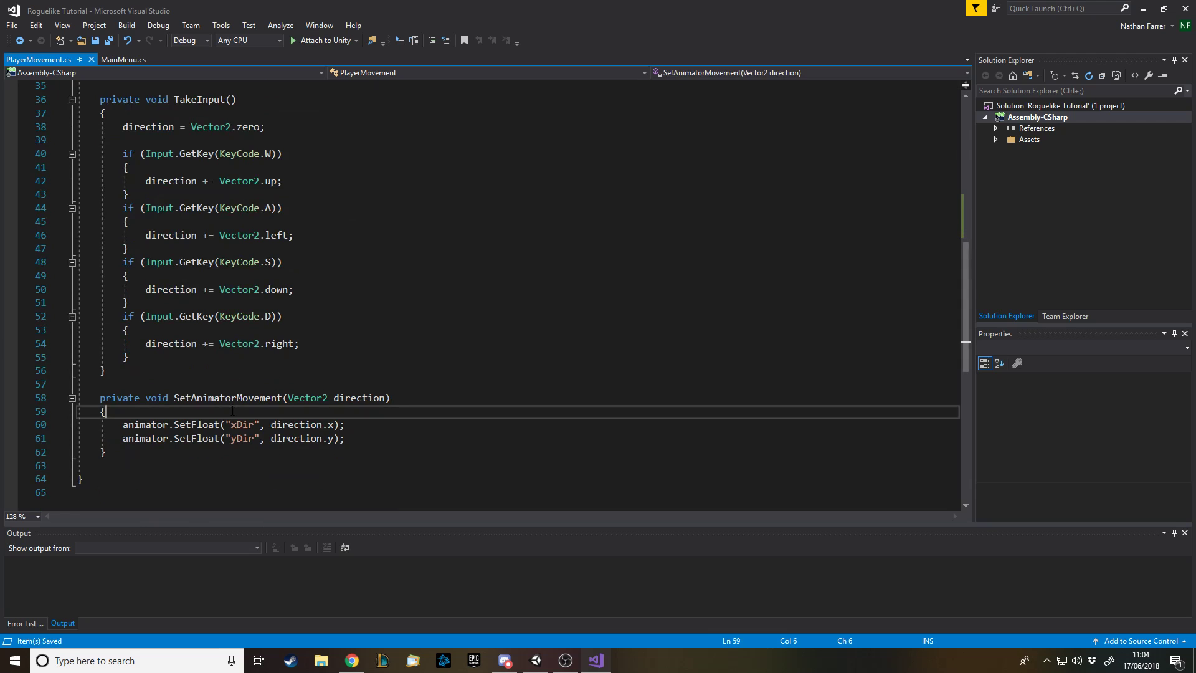
key("Return")
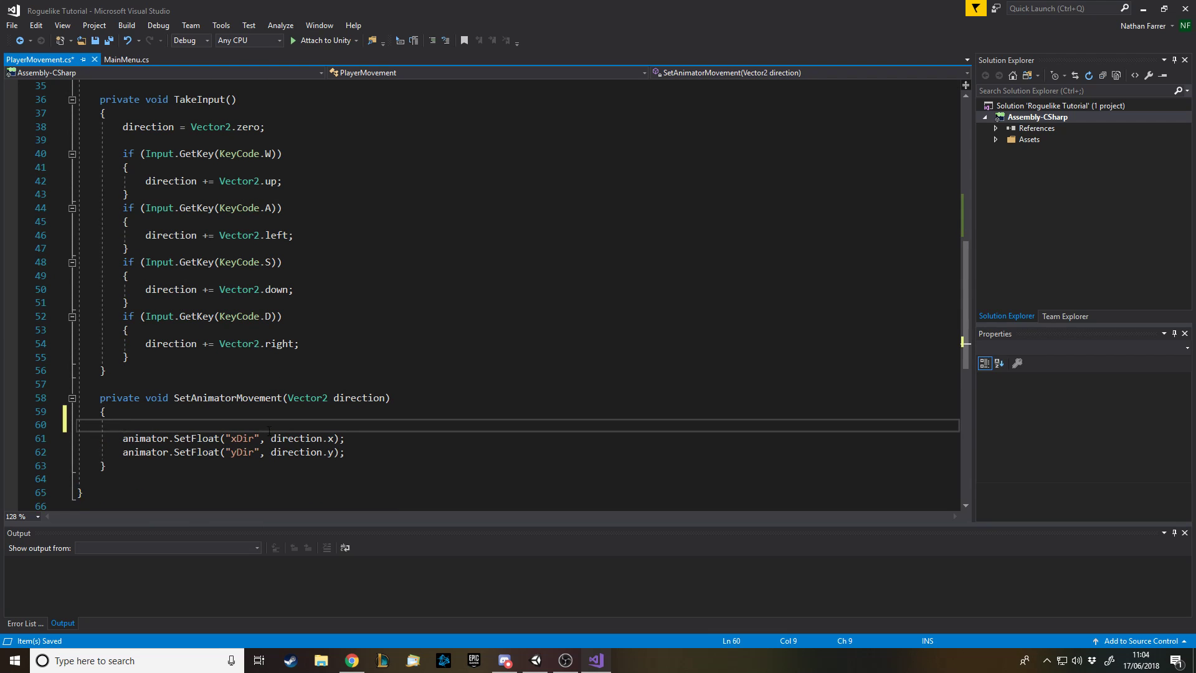
scroll(267, 430, "up", 3)
scroll(403, 340, "down", 4)
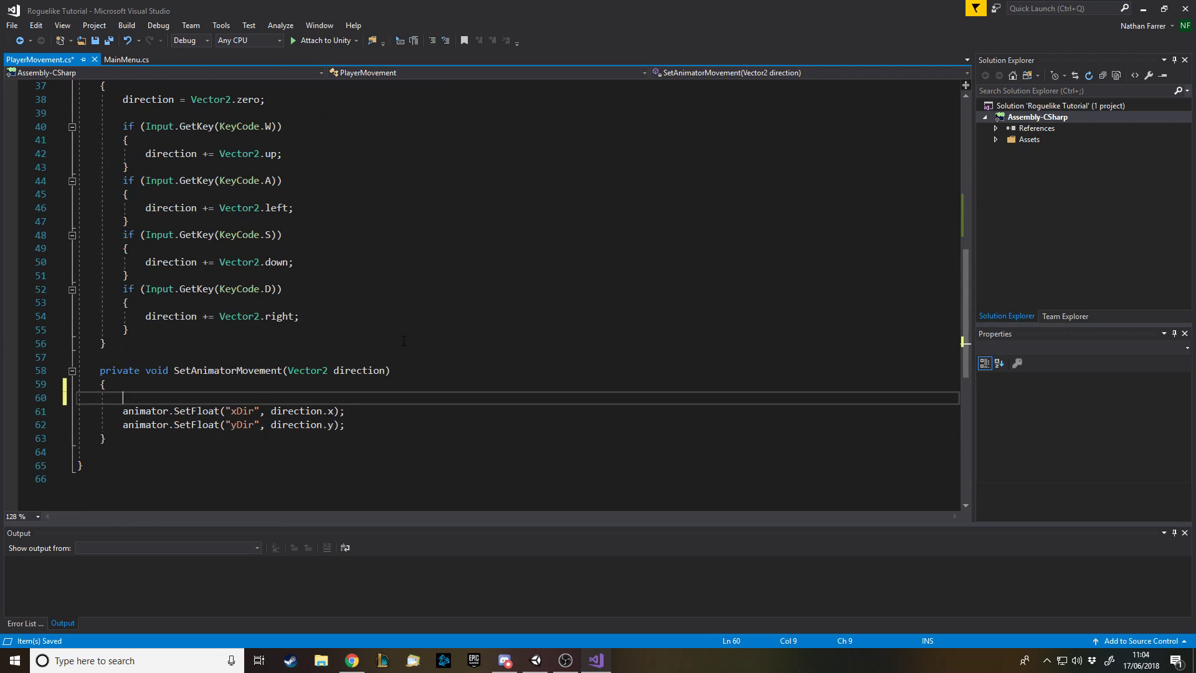
scroll(404, 340, "up", 3)
scroll(404, 340, "down", 2)
type("a")
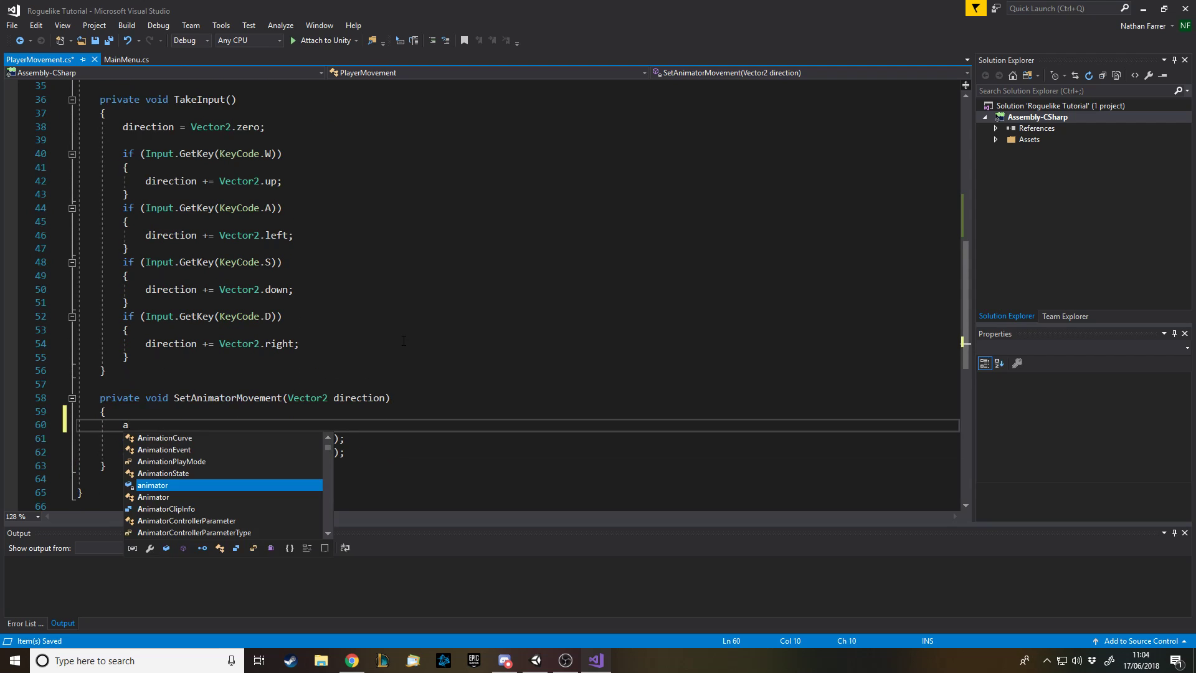
type("nimator.setl")
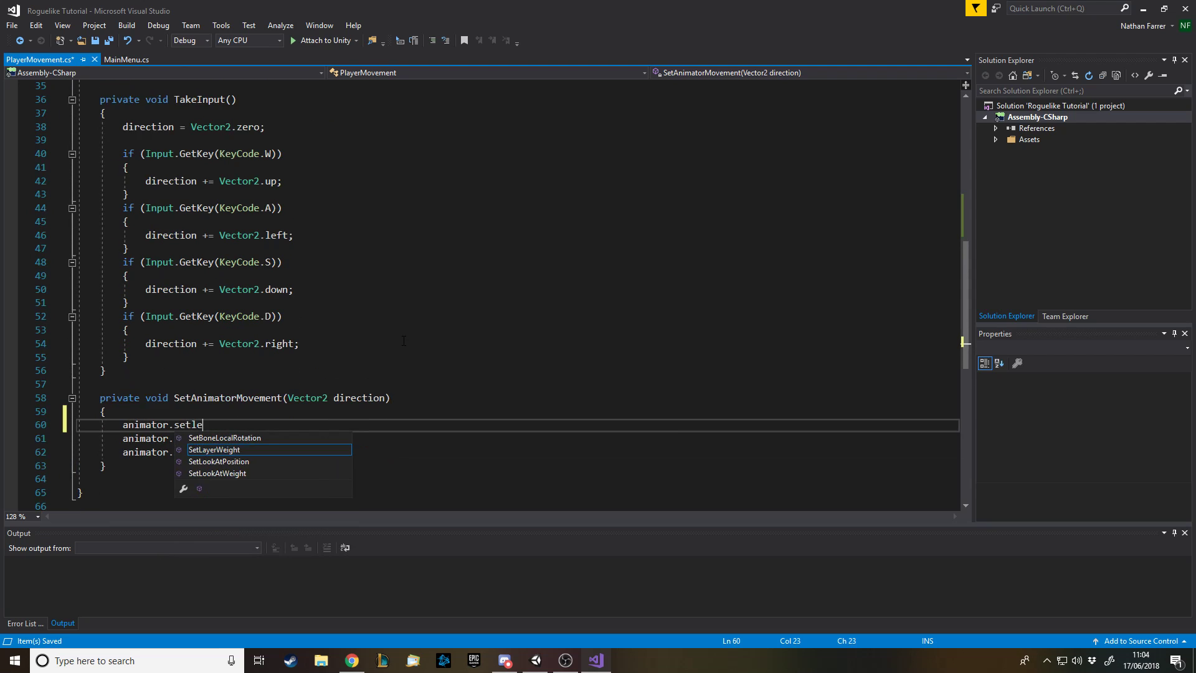
key("Tab")
type("(1, 1")
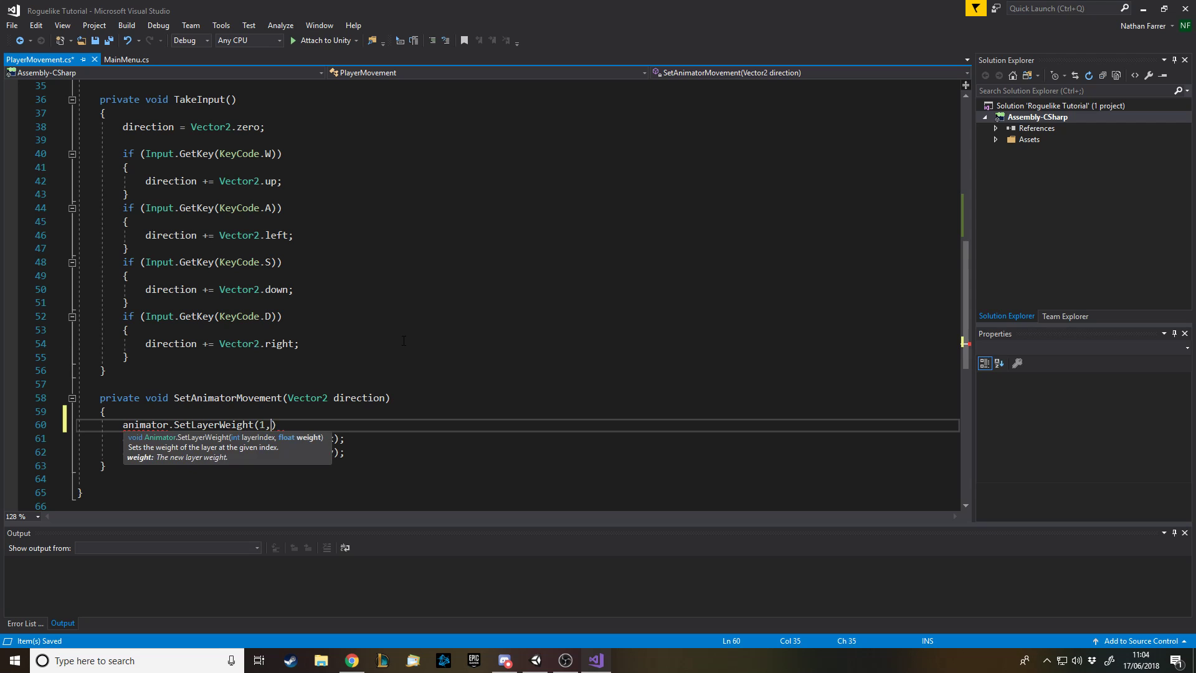
type(");")
key("ctrl+s")
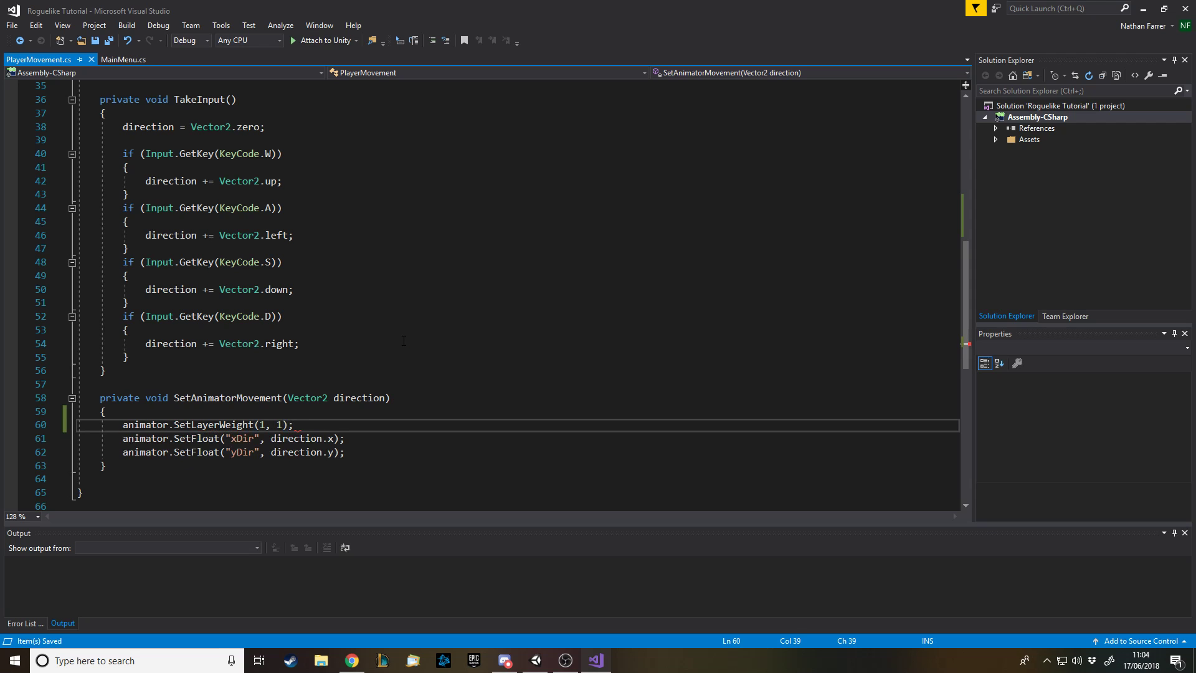
scroll(403, 341, "up", 10)
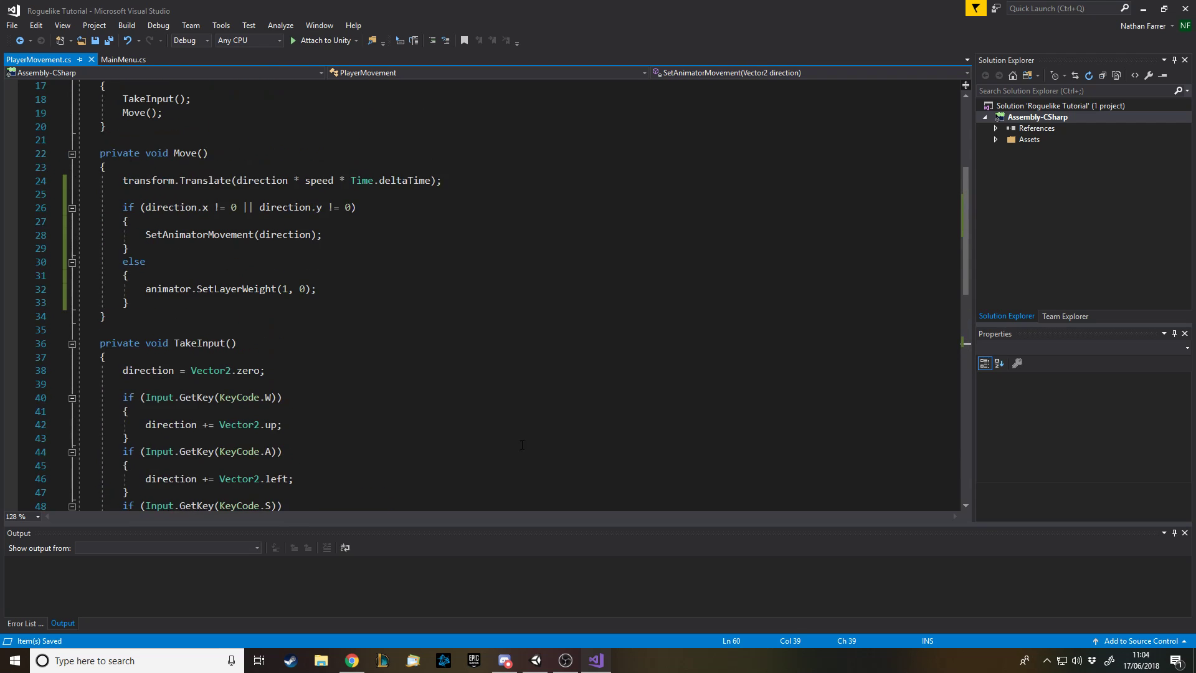
left_click(535, 664)
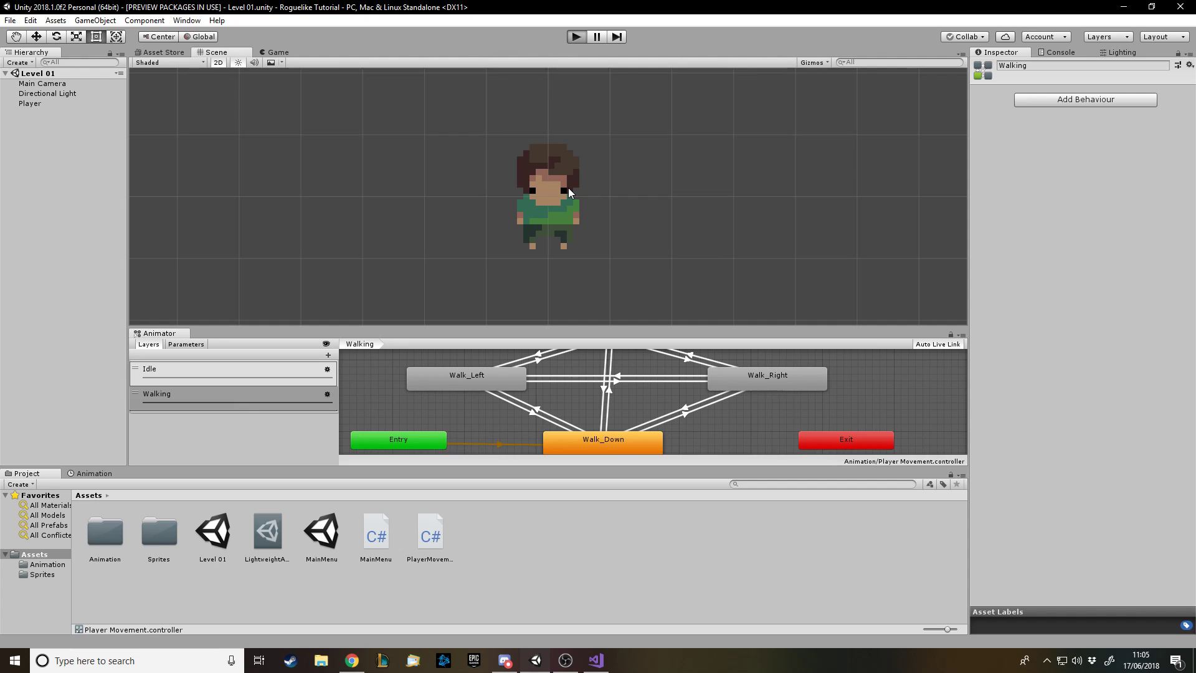
- Walk the player left, up, right and down with WASD and the arrow keys while the Animator follows
key("a")
key("w")
key("d")
key("Down")
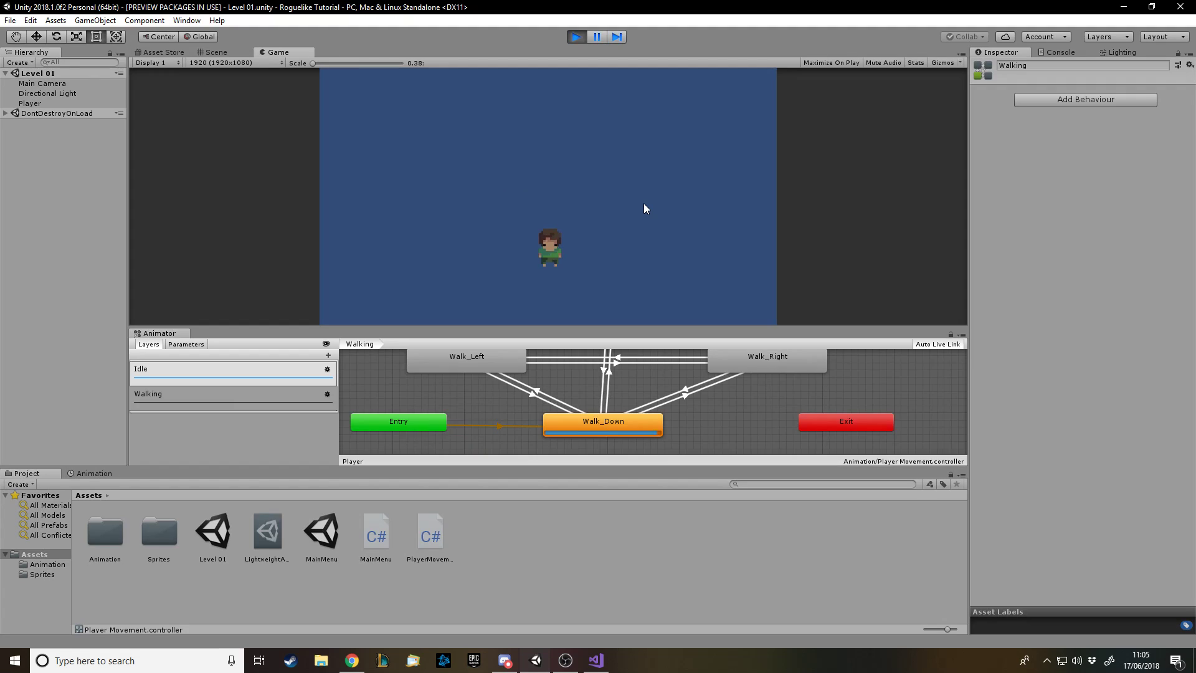
key("Left")
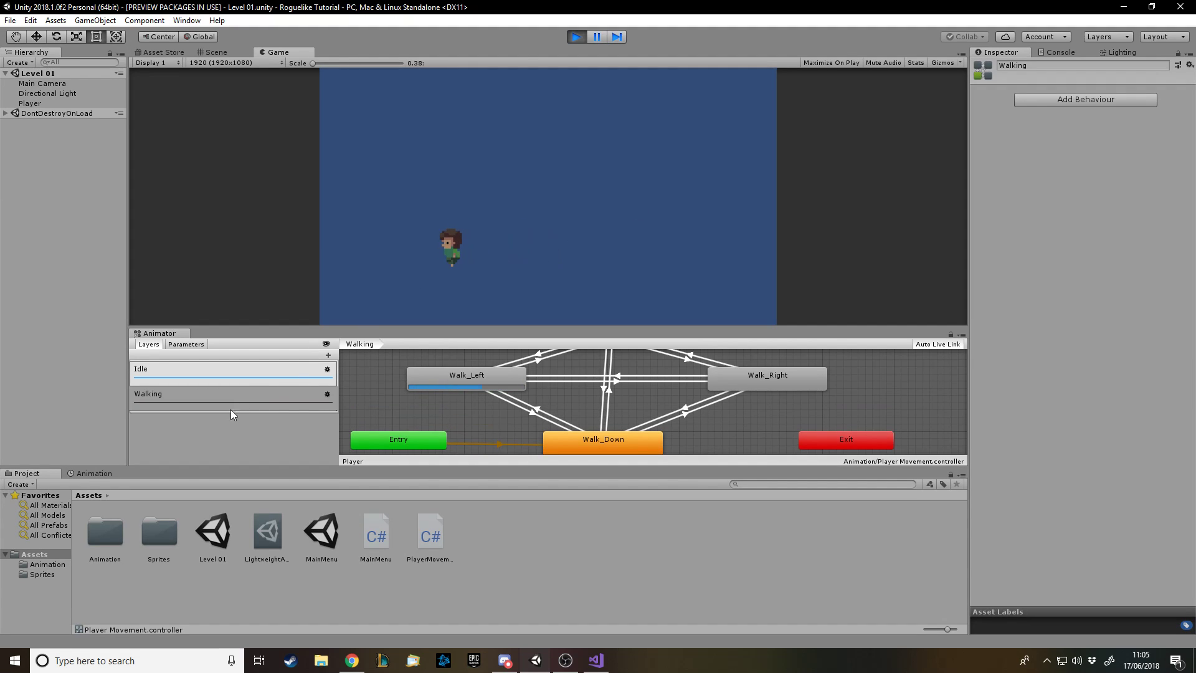
key("Up")
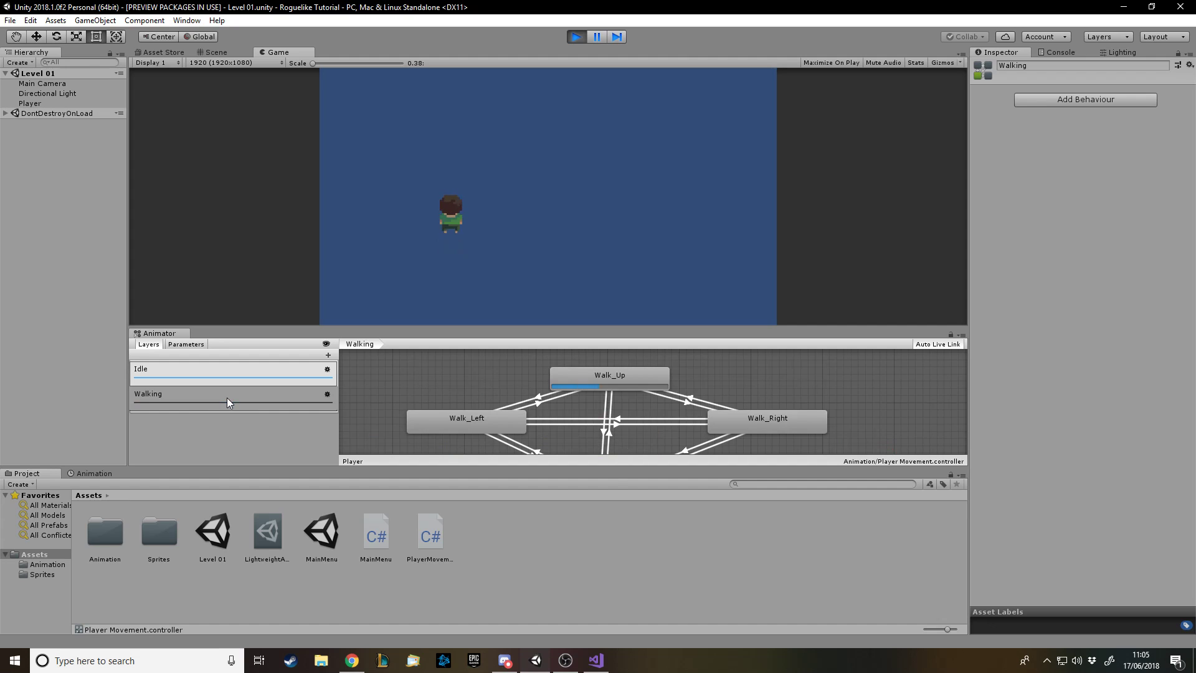
key("Right")
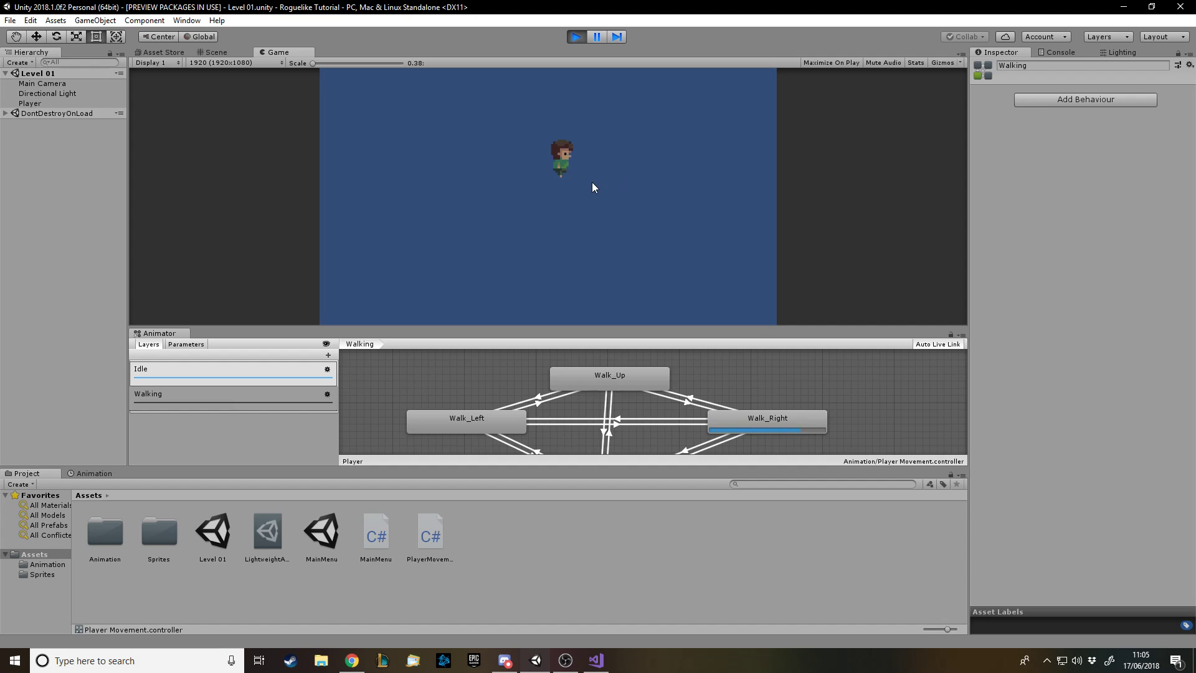
key("Down")
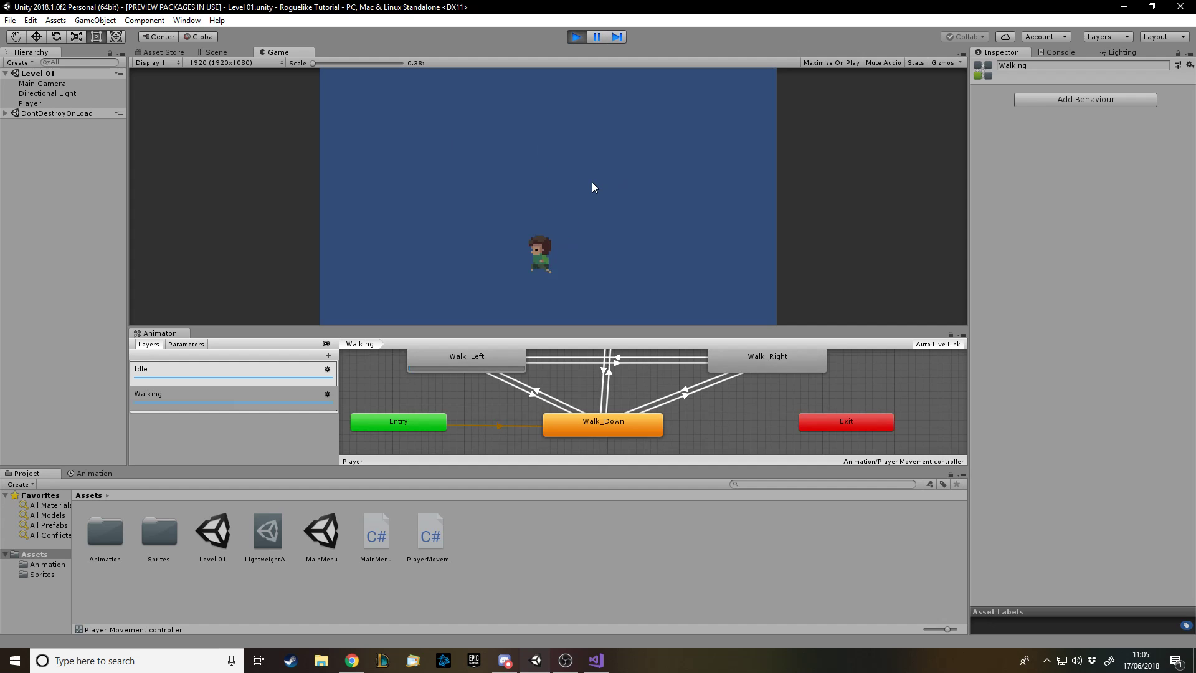
key("Up")
key("Right")
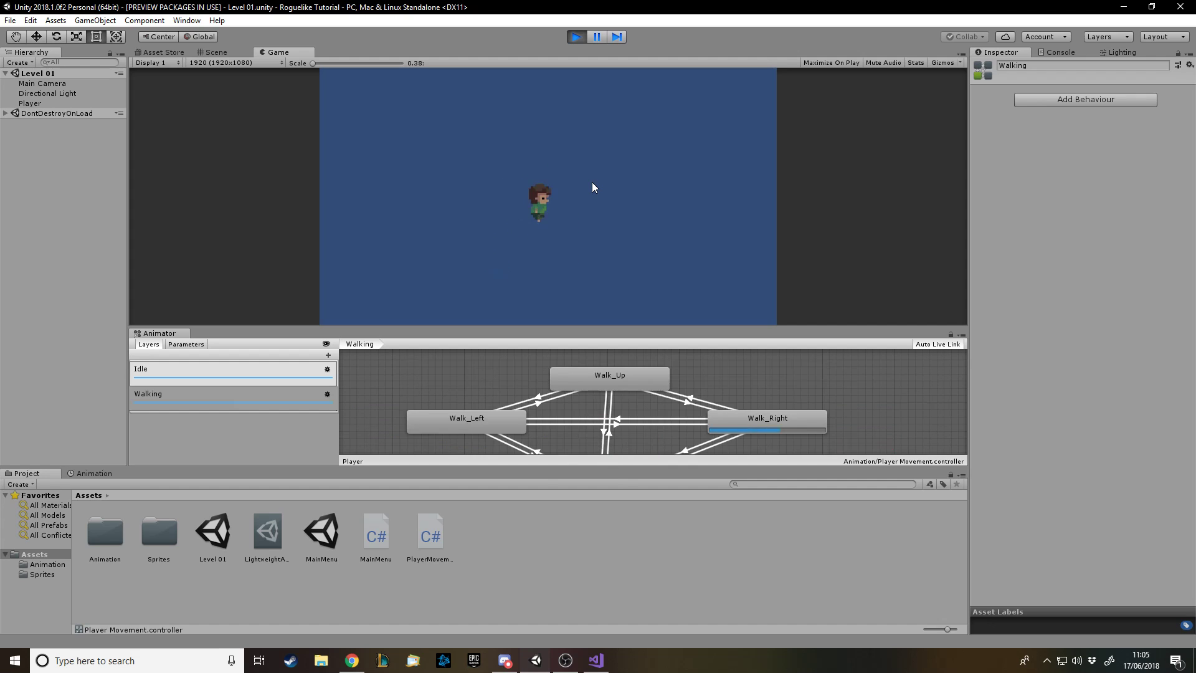
key("Down")
key("Left")
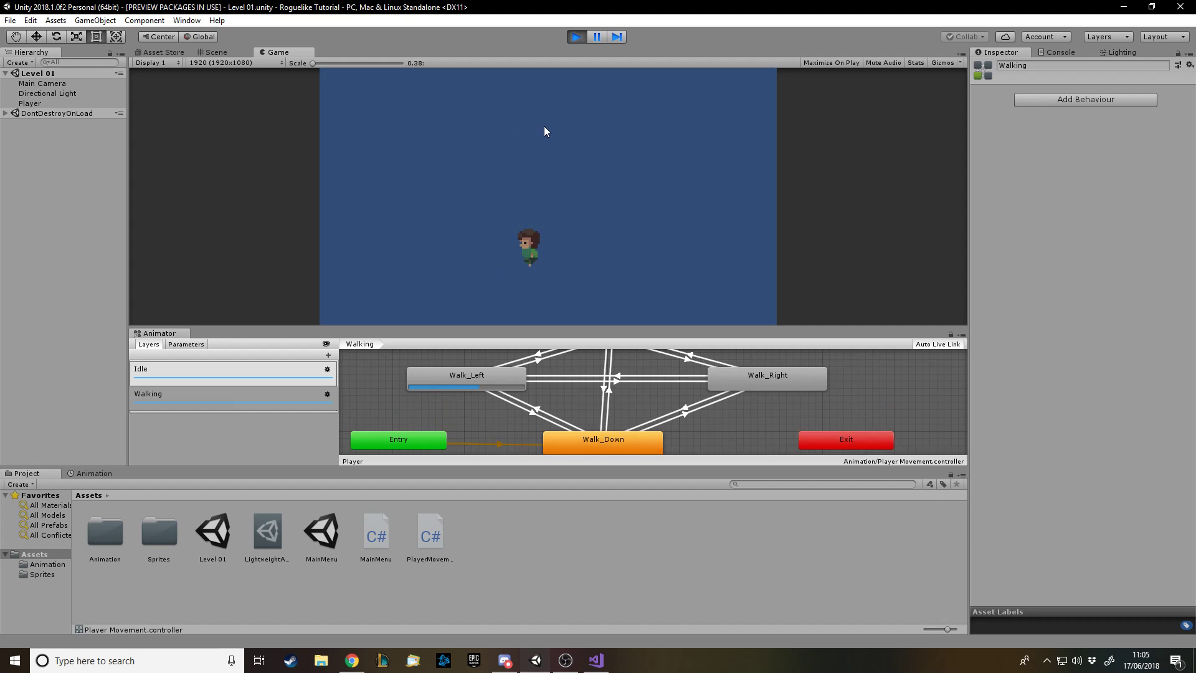
key("Up")
key("Right")
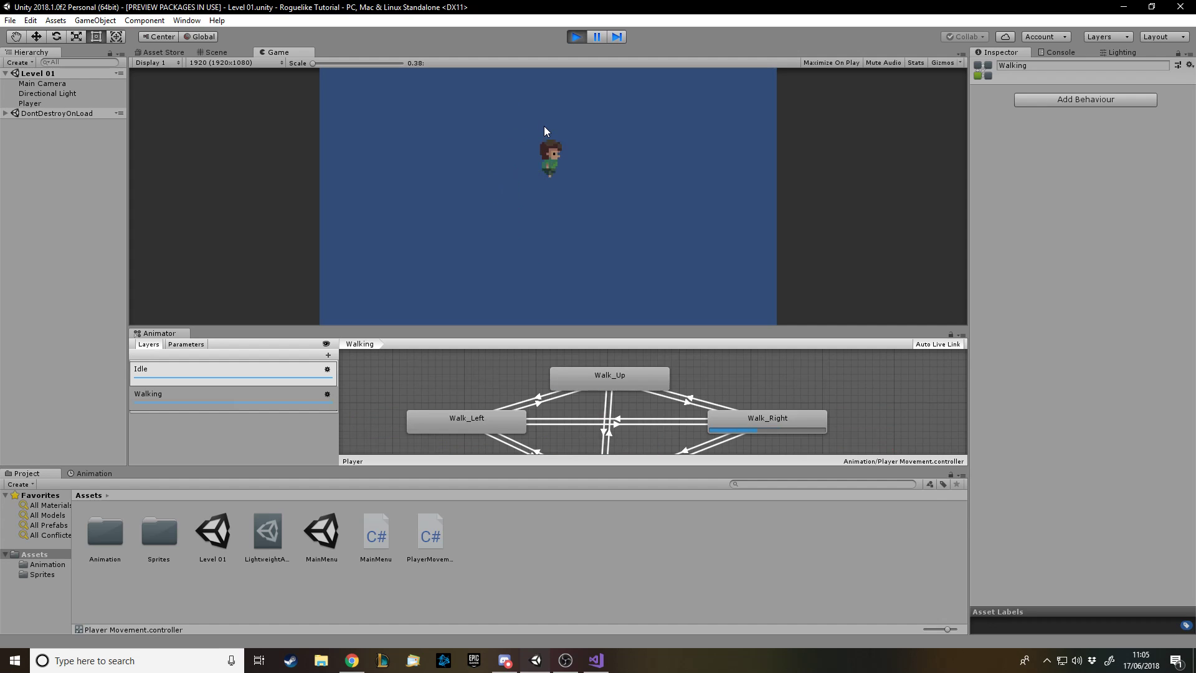
key("Down")
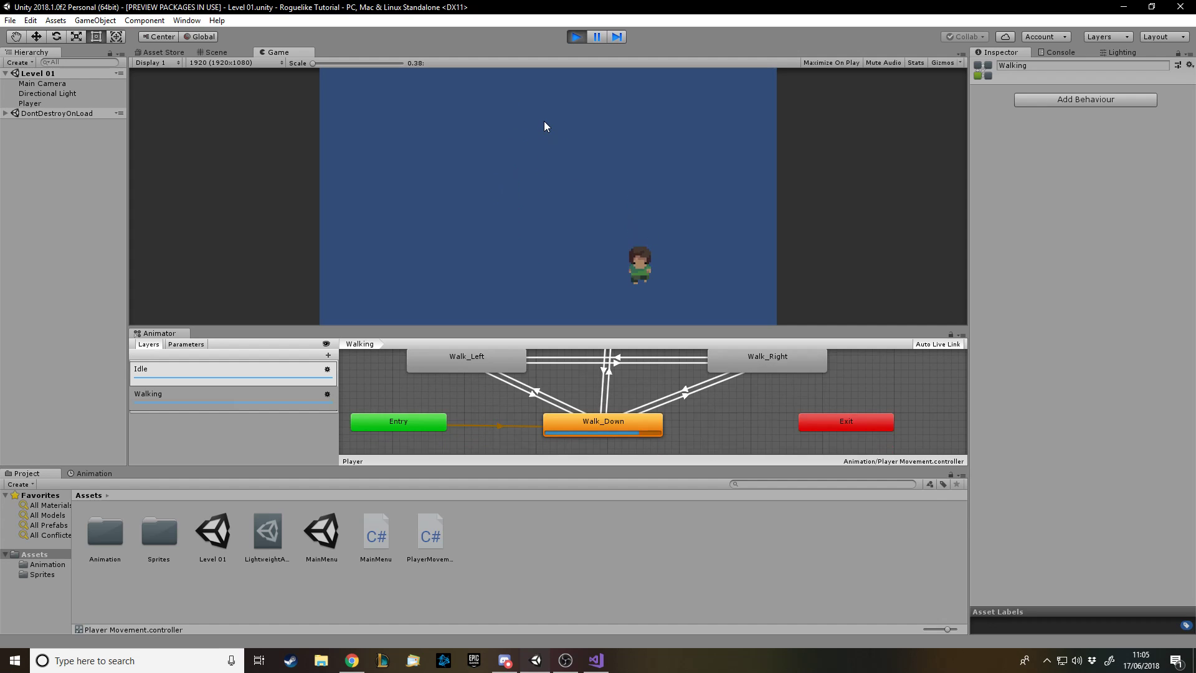
key("Left")
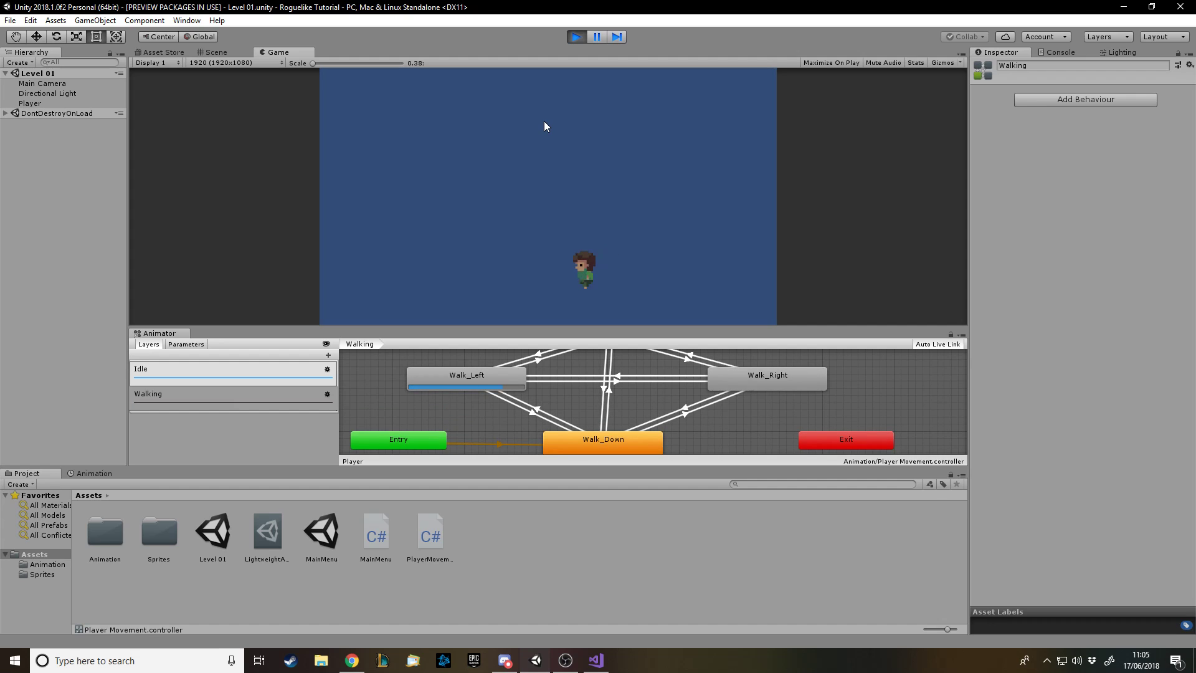
key("Up")
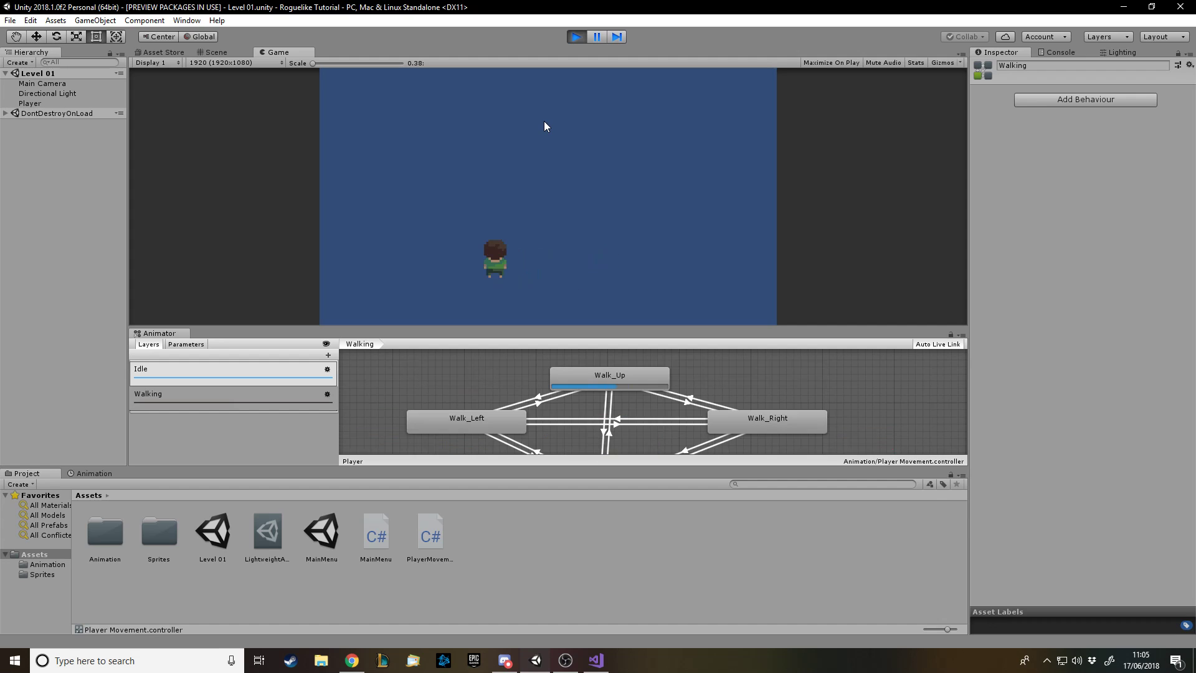
key("Right")
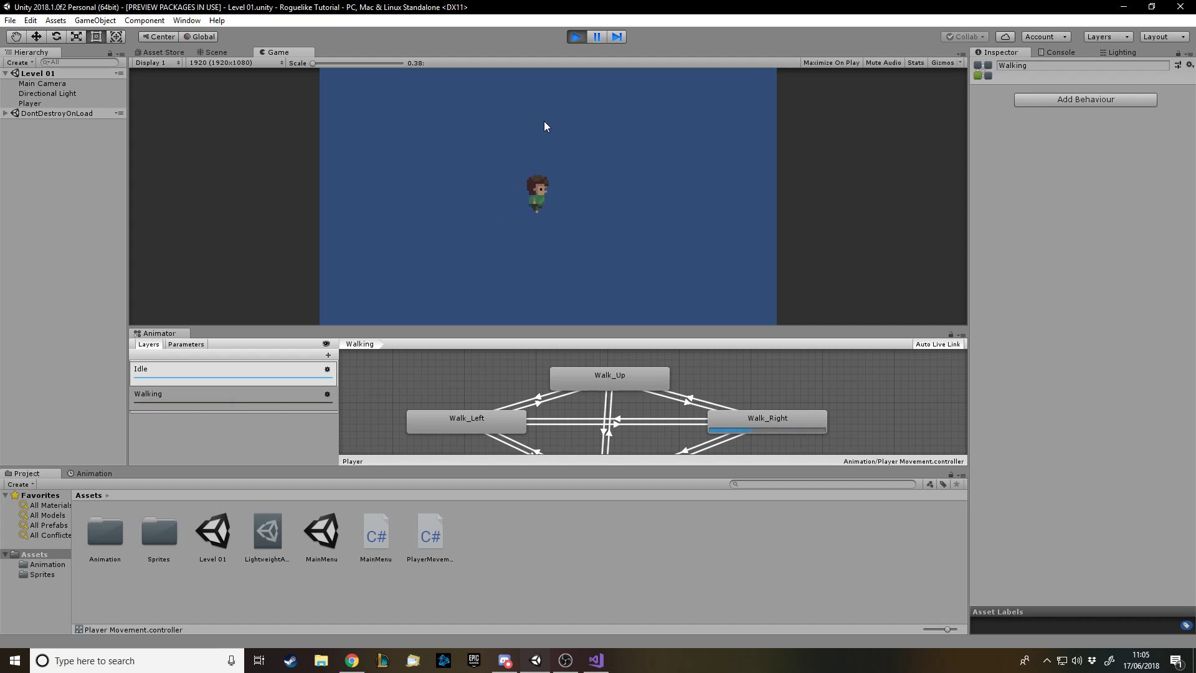
key("d")
key("s")
key("d")
key("w")
key("a")
key("d")
key("w")
key("d")
key("s")
key("a")
key("s")
key("d")
key("w")
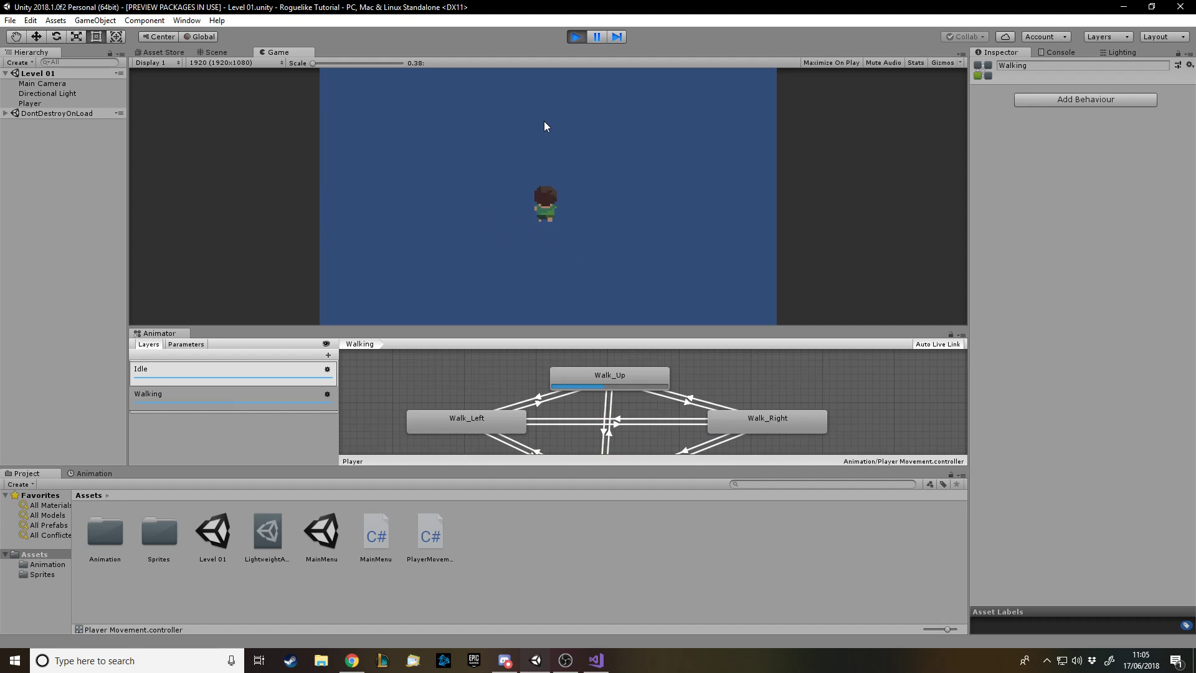
key("a")
key("s")
key("d")
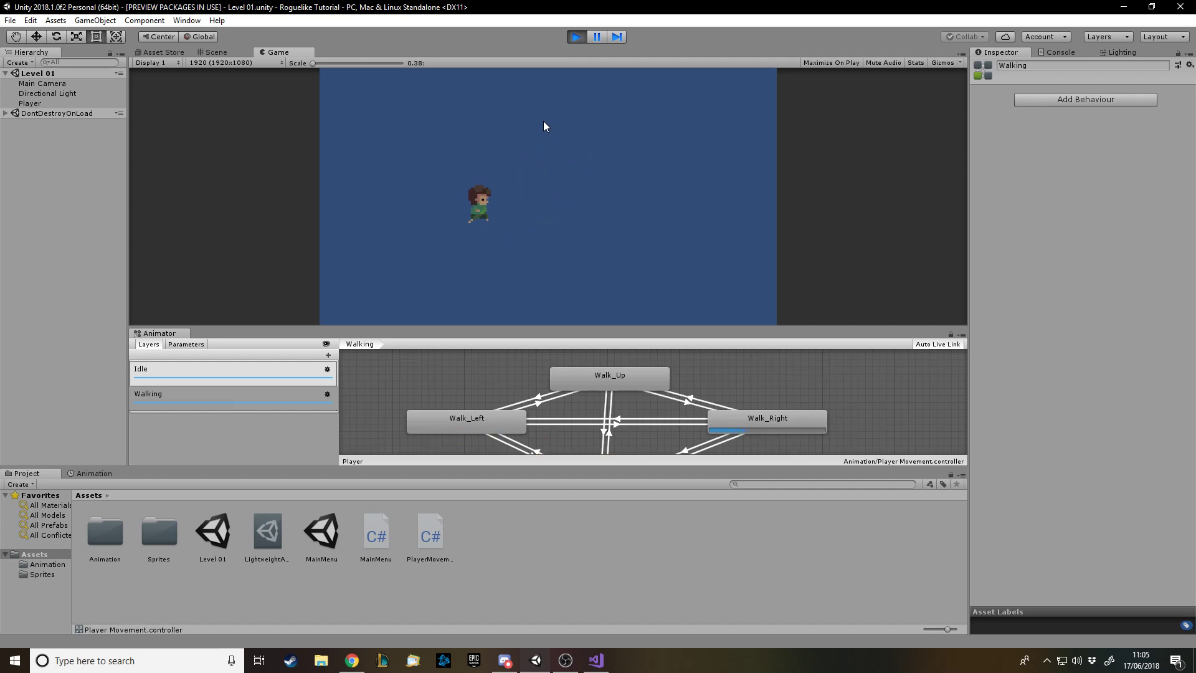
- Keep steering the player in all directions, including diagonals, as Walk_Left, Walk_Right and Walk_Down states switch
key("Up")
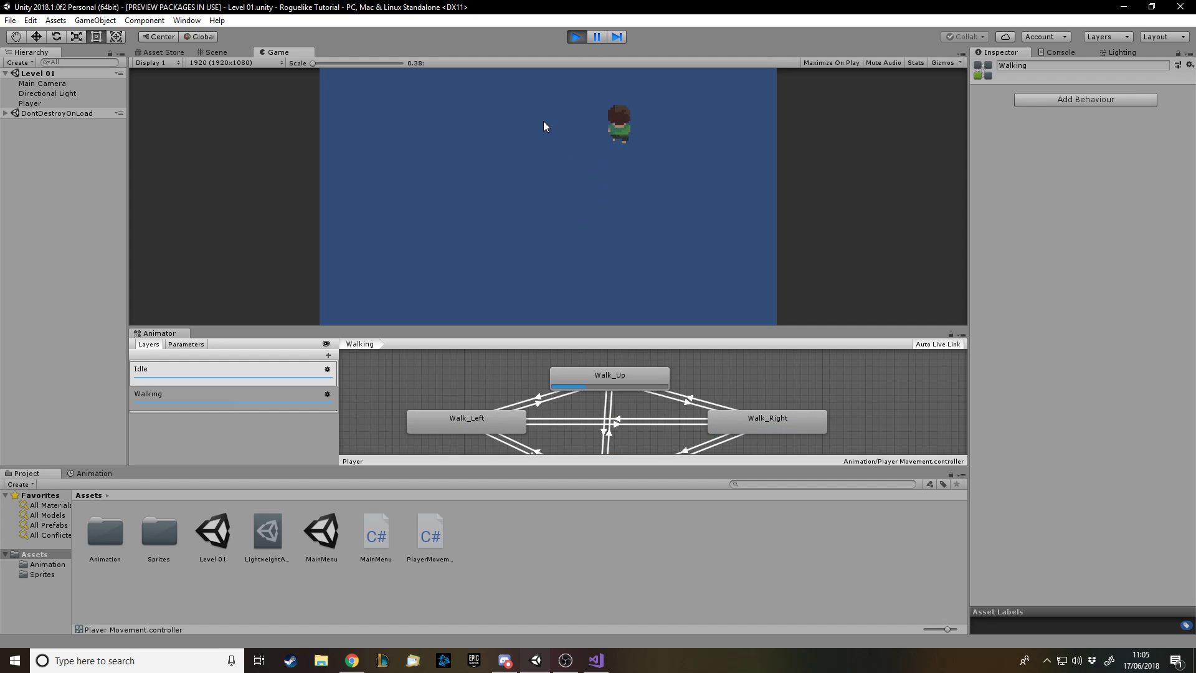
key("Down")
key("Left")
key("Up")
key("Down")
key("Up")
key("Right")
key("Down")
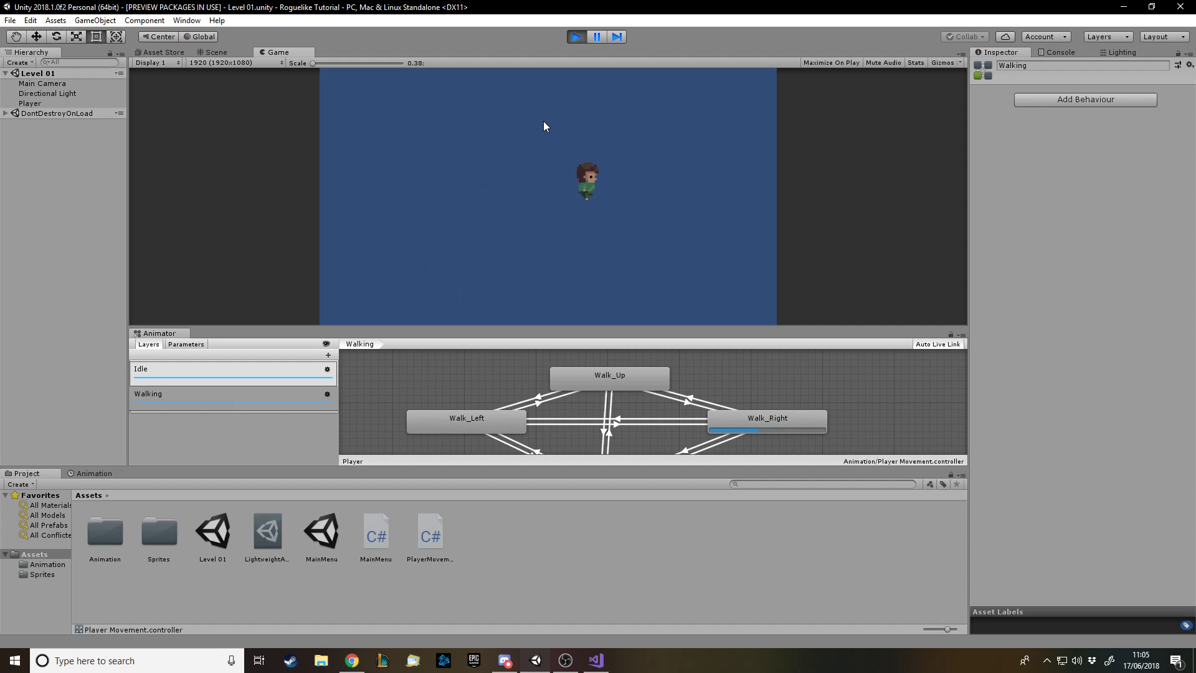
key("Left")
key("Up")
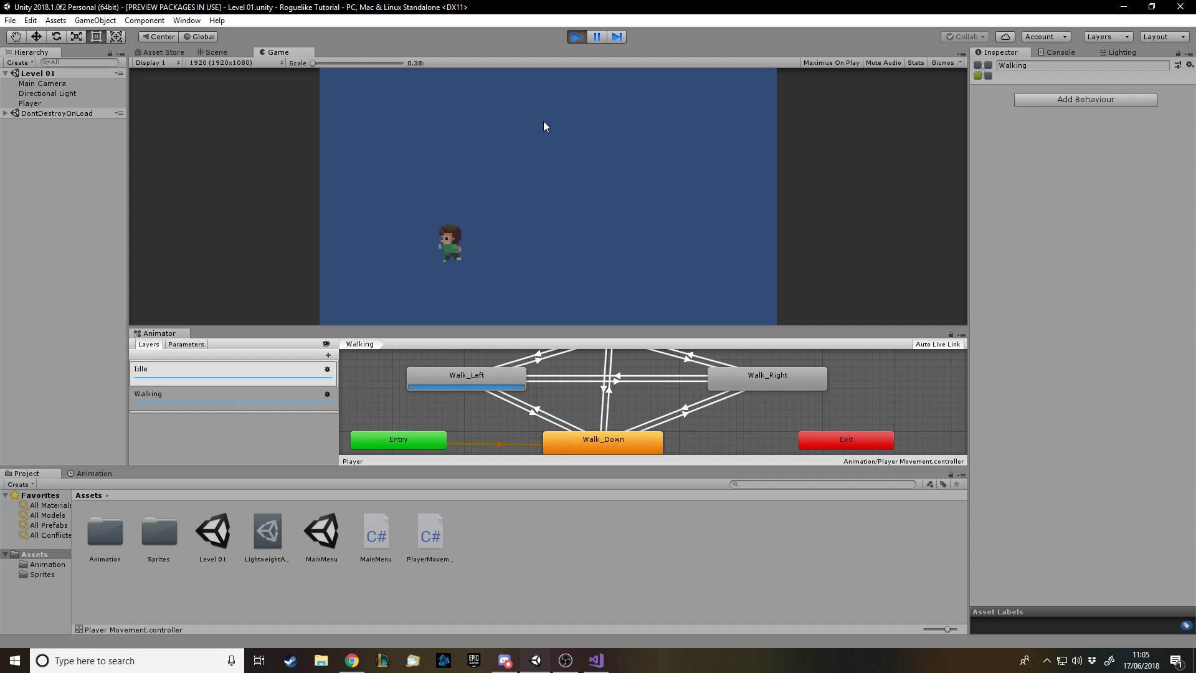
key("Right")
key("Down")
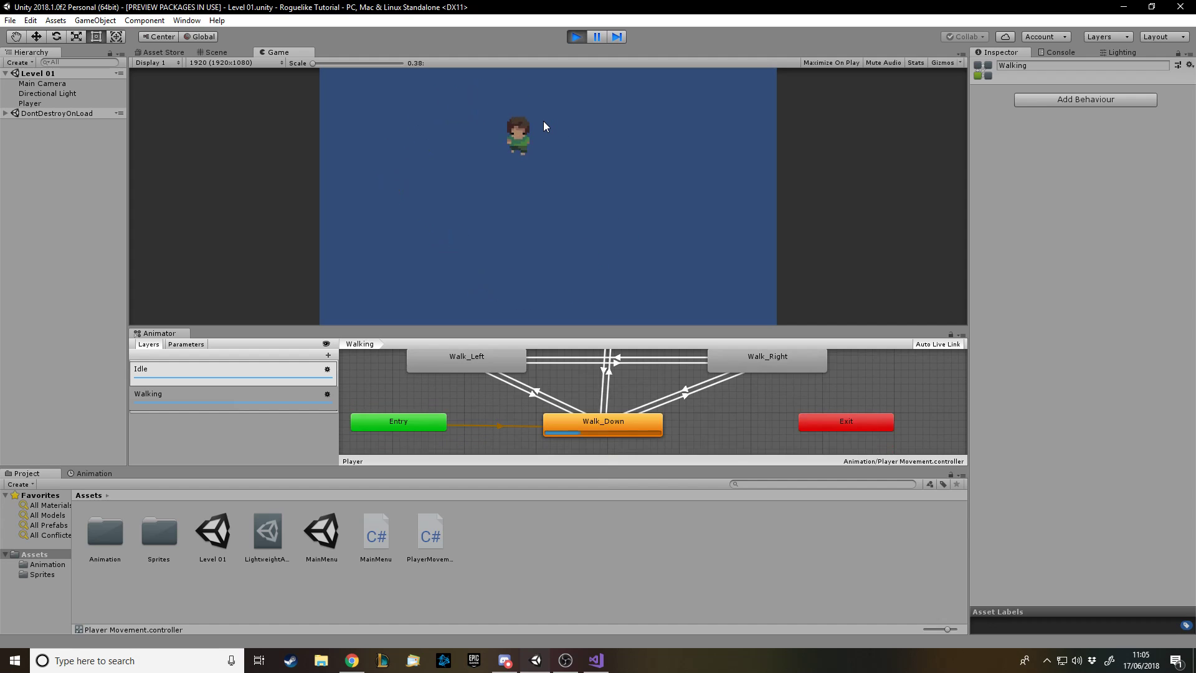
key("Right")
key("Left")
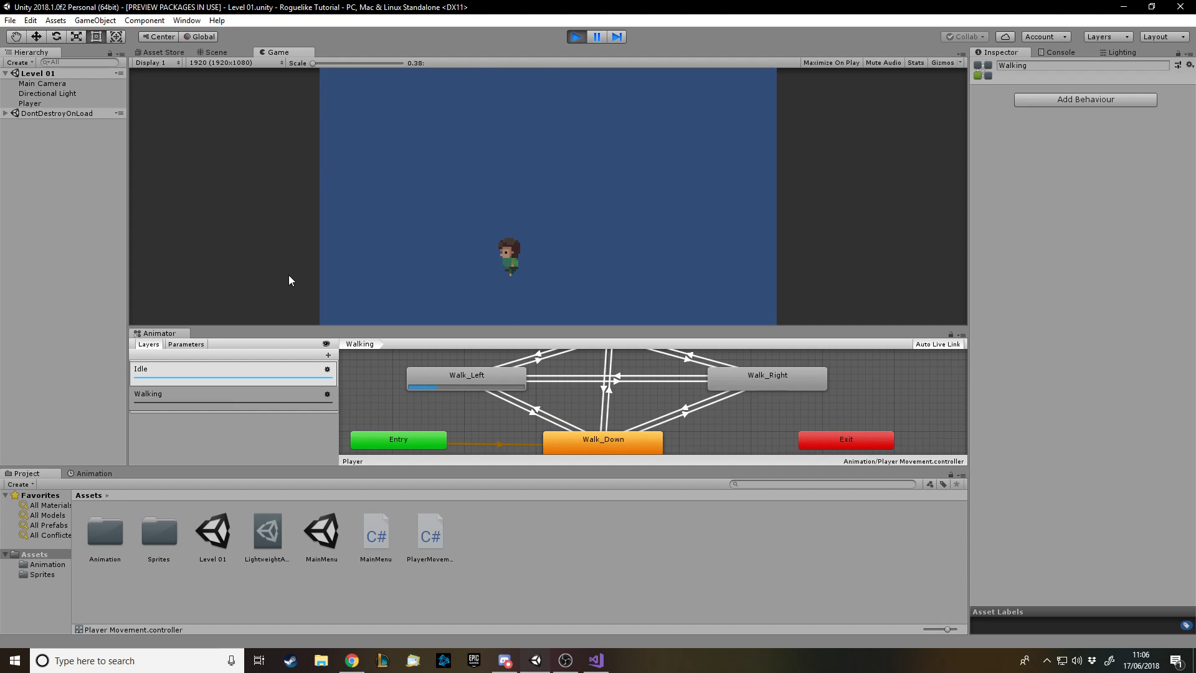
key("w")
key("d")
key("s")
key("Down")
key("Left")
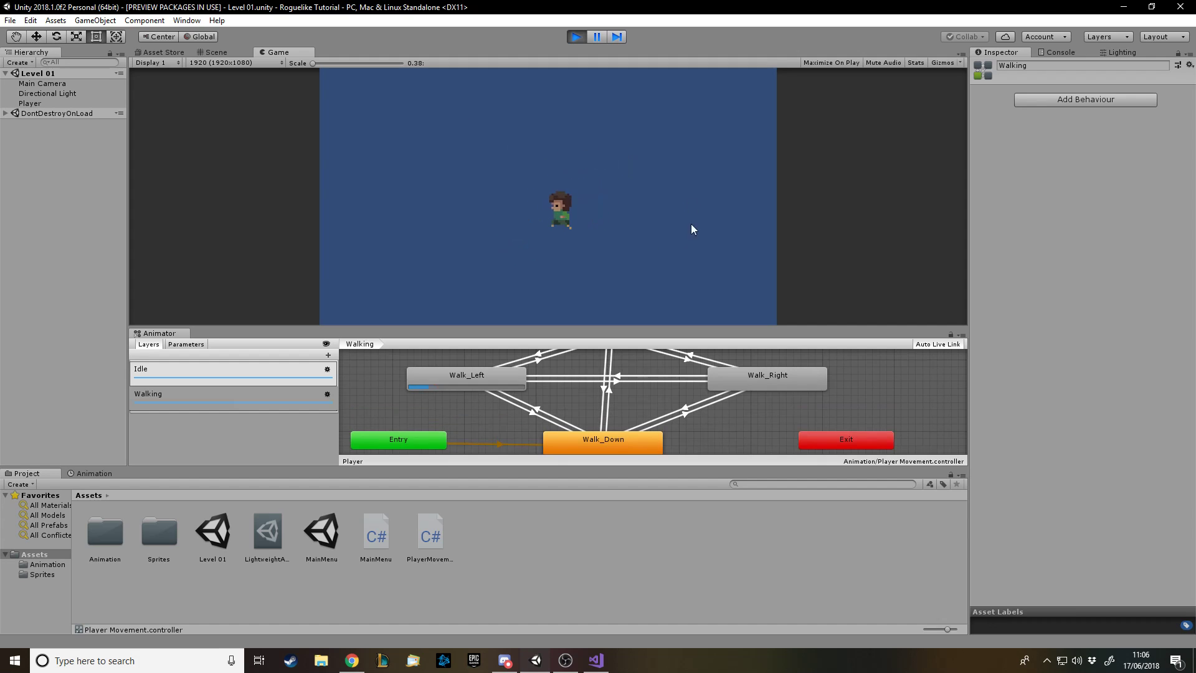
key("Right")
key("Left")
key("Up")
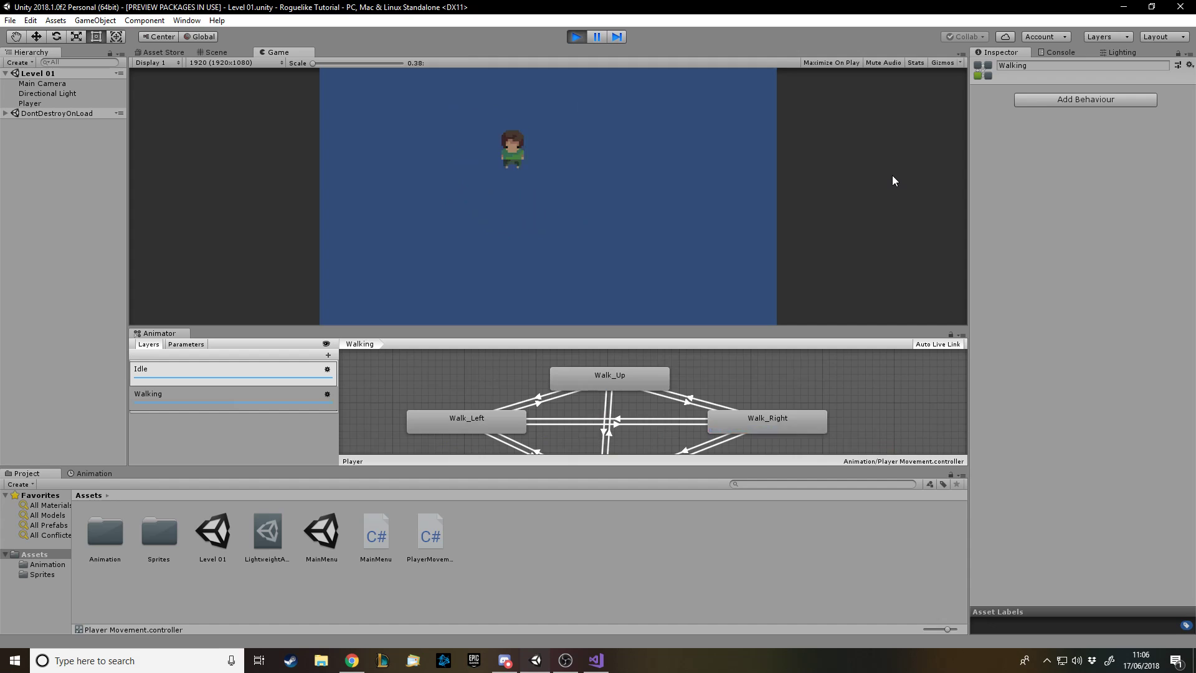
key("Down")
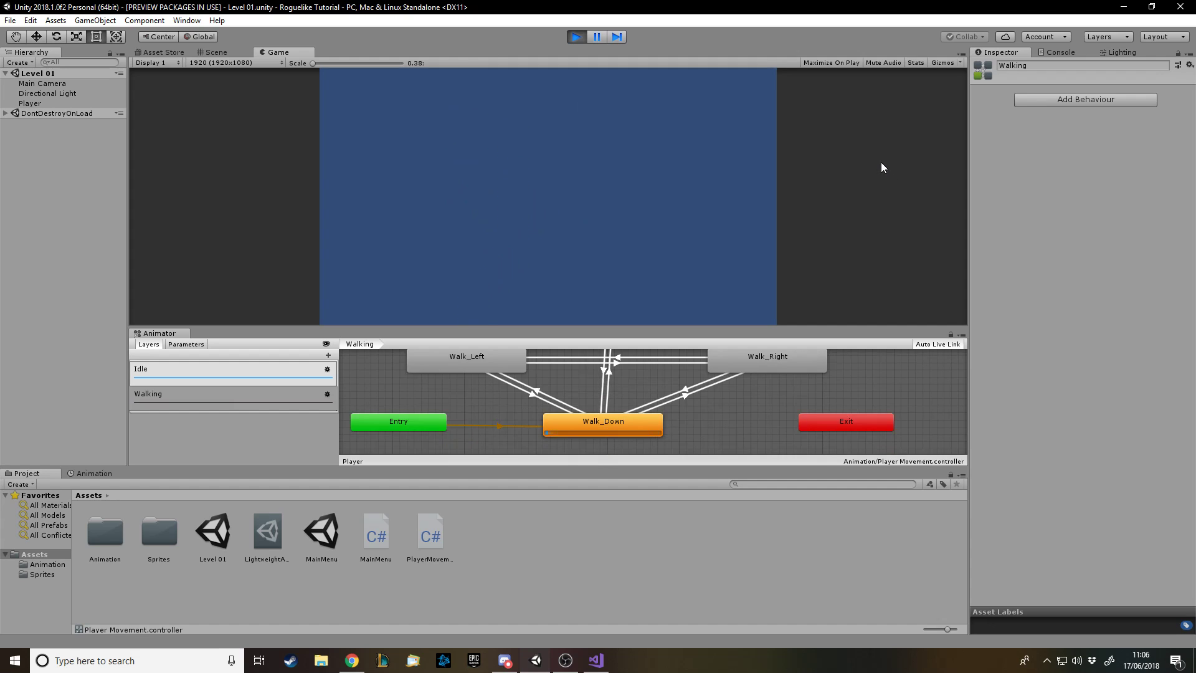
key("Up")
key("Right")
key("Up")
key("Left")
key("Down")
- Enlarge the Game view and walk the player right, down, left and up
left_click_drag(629, 326, 630, 378)
key("Right")
key("Down")
key("Left")
key("Up")
- Keep walking the player right, down, left and up, checking each direction's walk animation
key("Right")
key("Down")
key("Left")
key("Up")
key("Right")
key("Down")
key("Right")
key("Up")
key("Left")
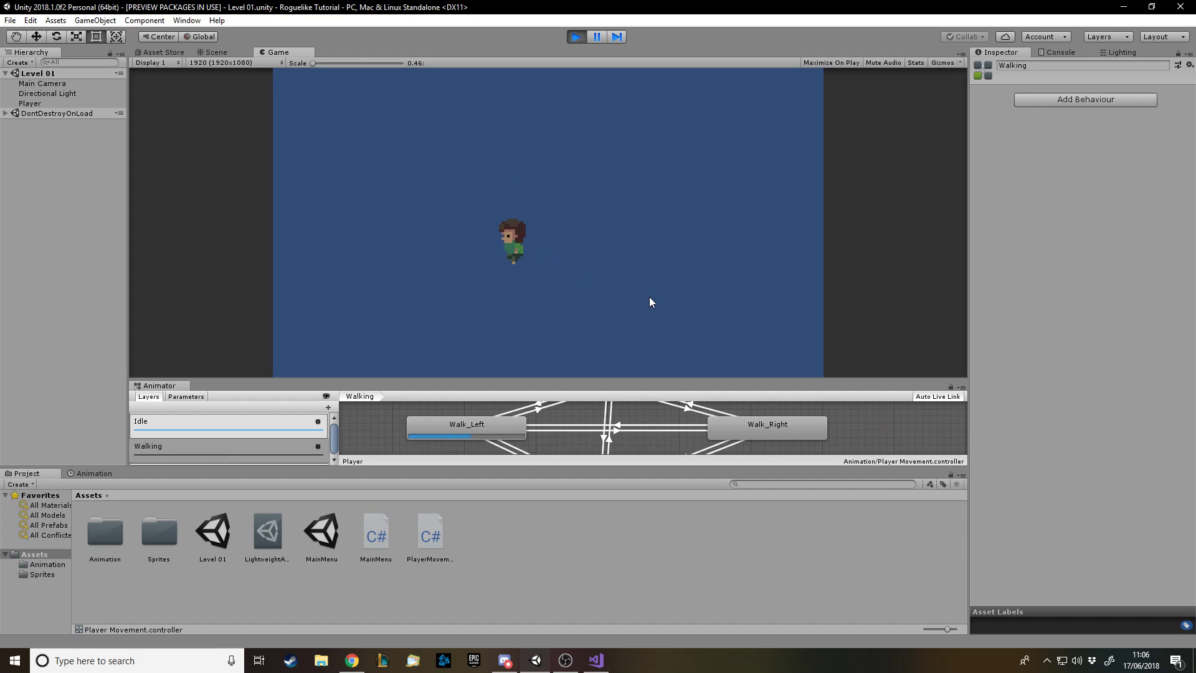
key("Up")
key("Right")
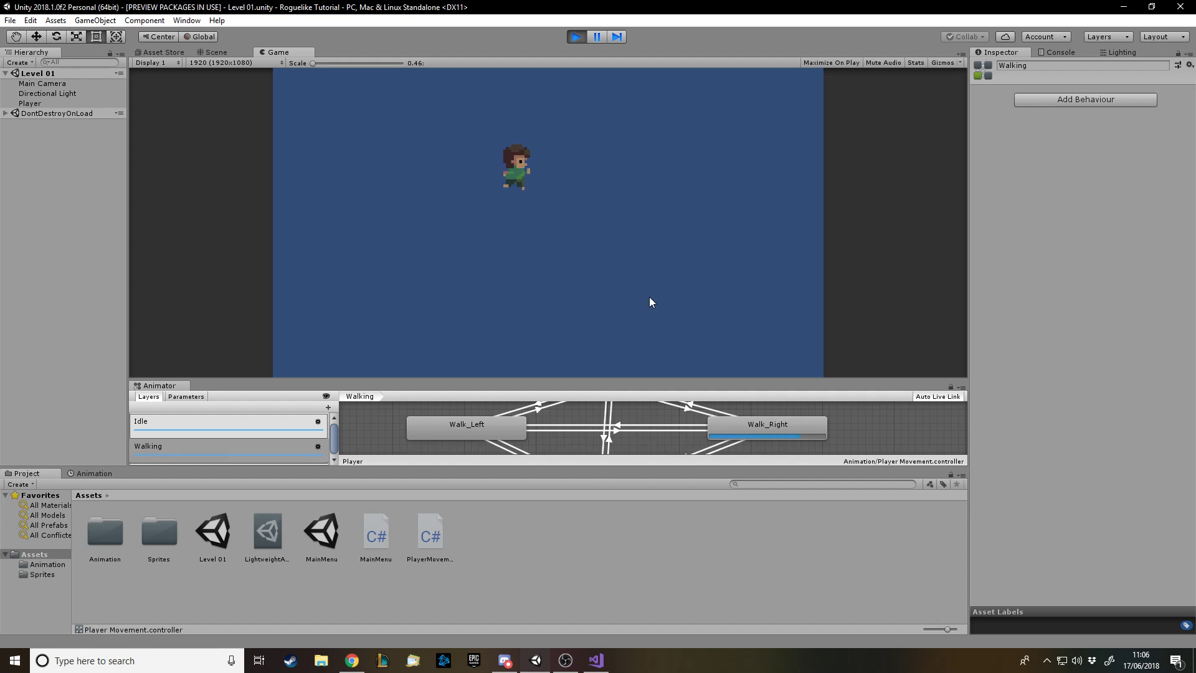
key("Down")
key("Right")
key("Up")
key("Left")
key("Down")
- Walk the player diagonally up-right, up-left and down-right, watching the walk animations switch
key("Right")
key("Right")
key("Up")
key("Left")
key("Left")
key("Down")
key("Right")
key("Up")
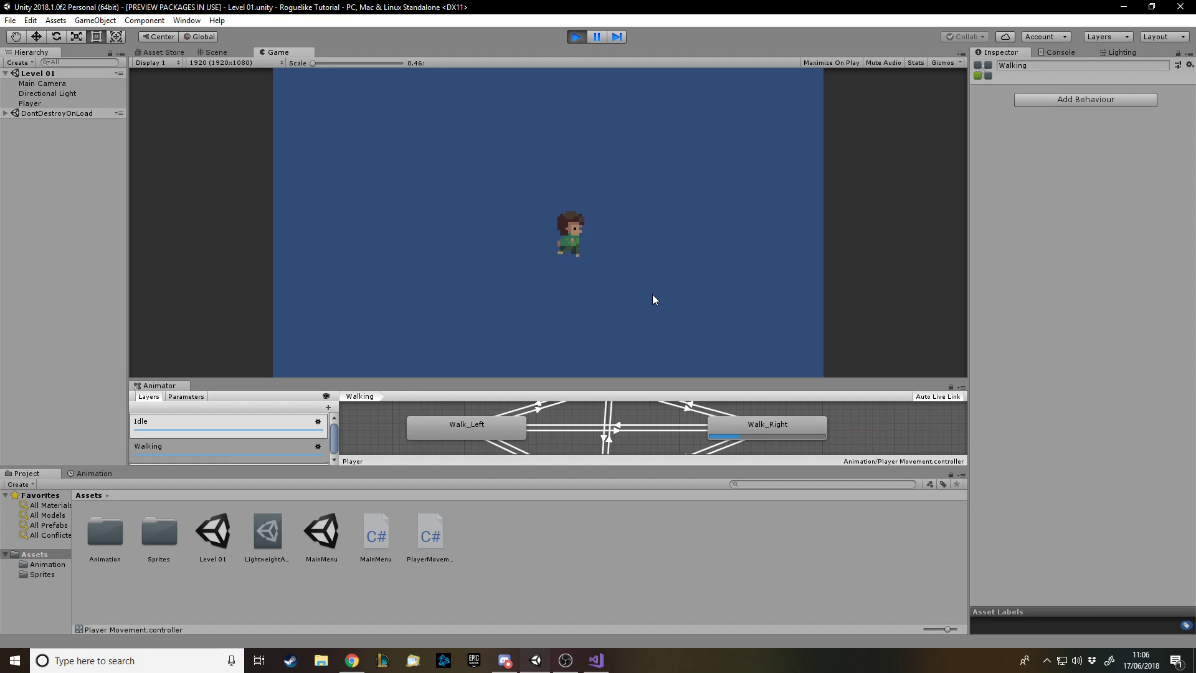
key("Left")
key("Down")
key("Right")
key("Left")
key("Down")
key("Right")
key("Up")
key("Right")
key("Down")
key("Left")
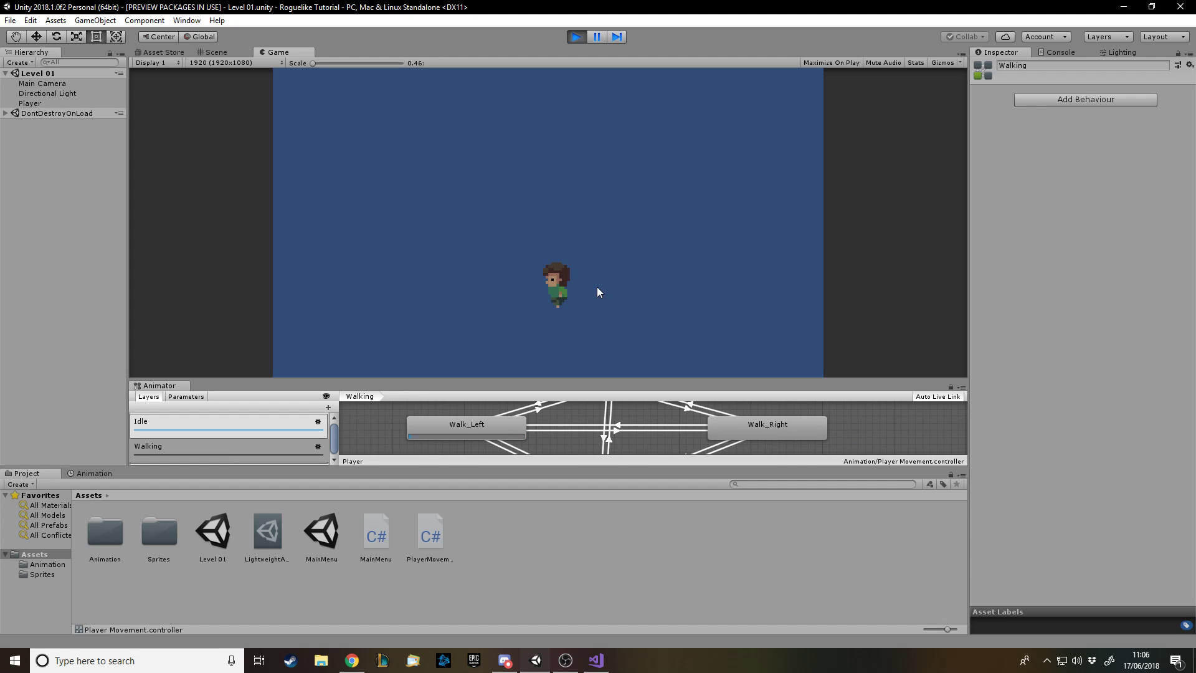
- Turn the player left, right, up, left, down, right and up, confirming Walk_Up plays upward
key("Left")
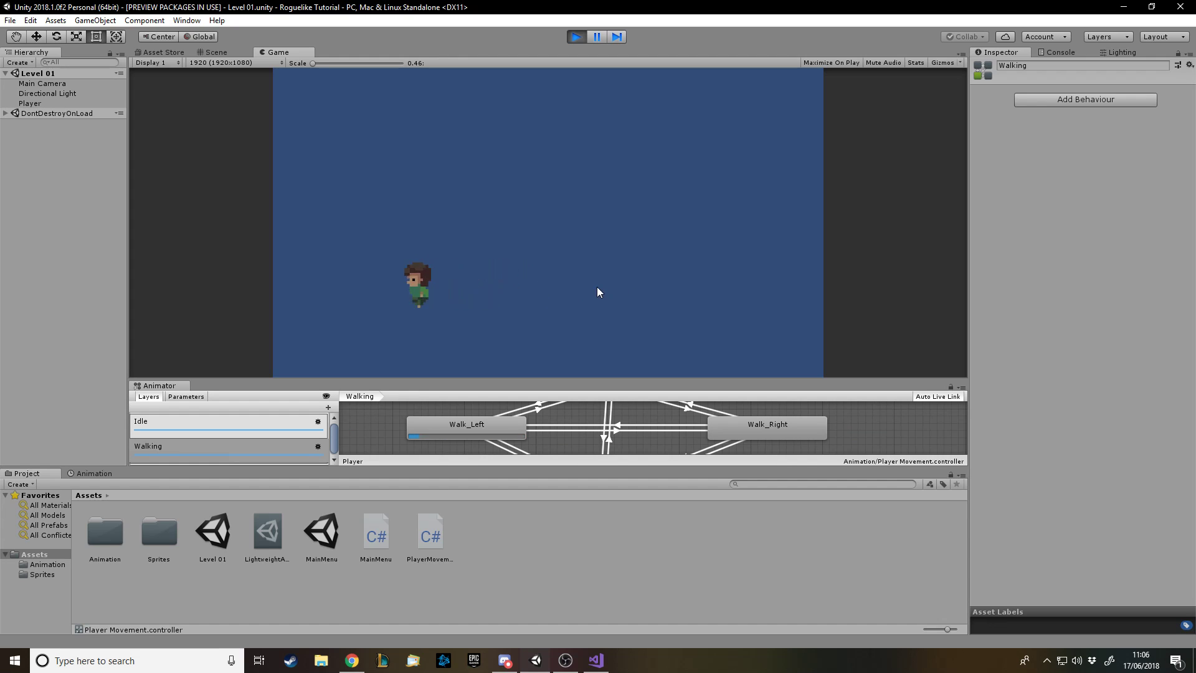
key("Right")
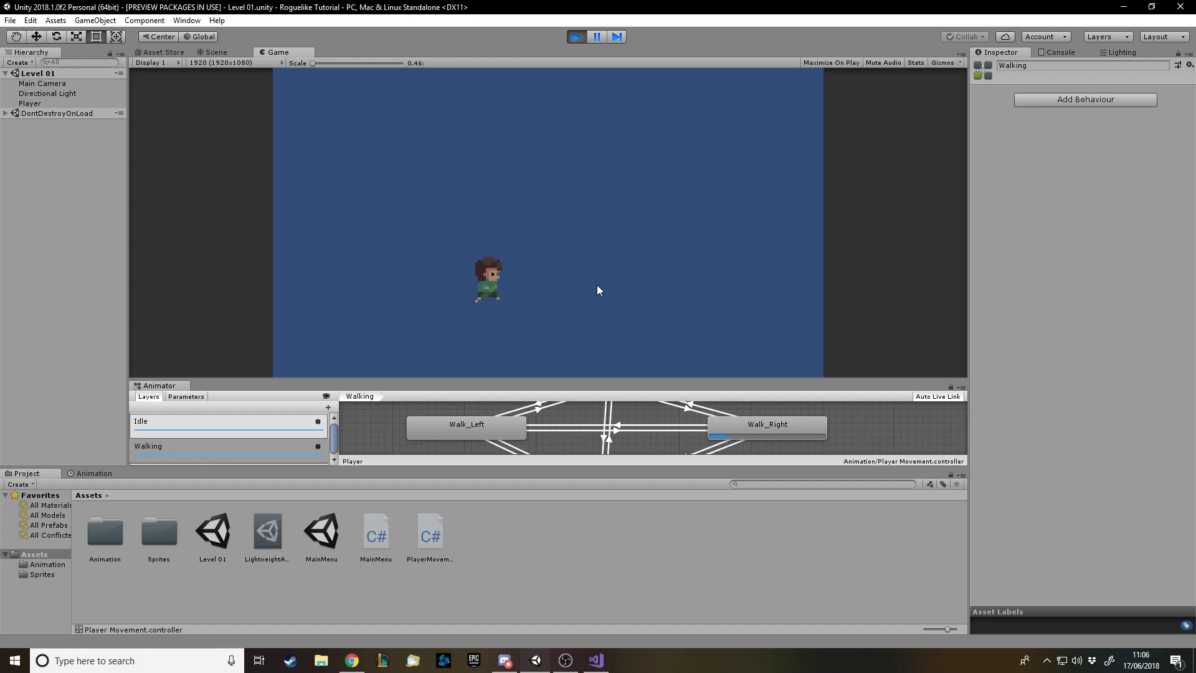
key("Up")
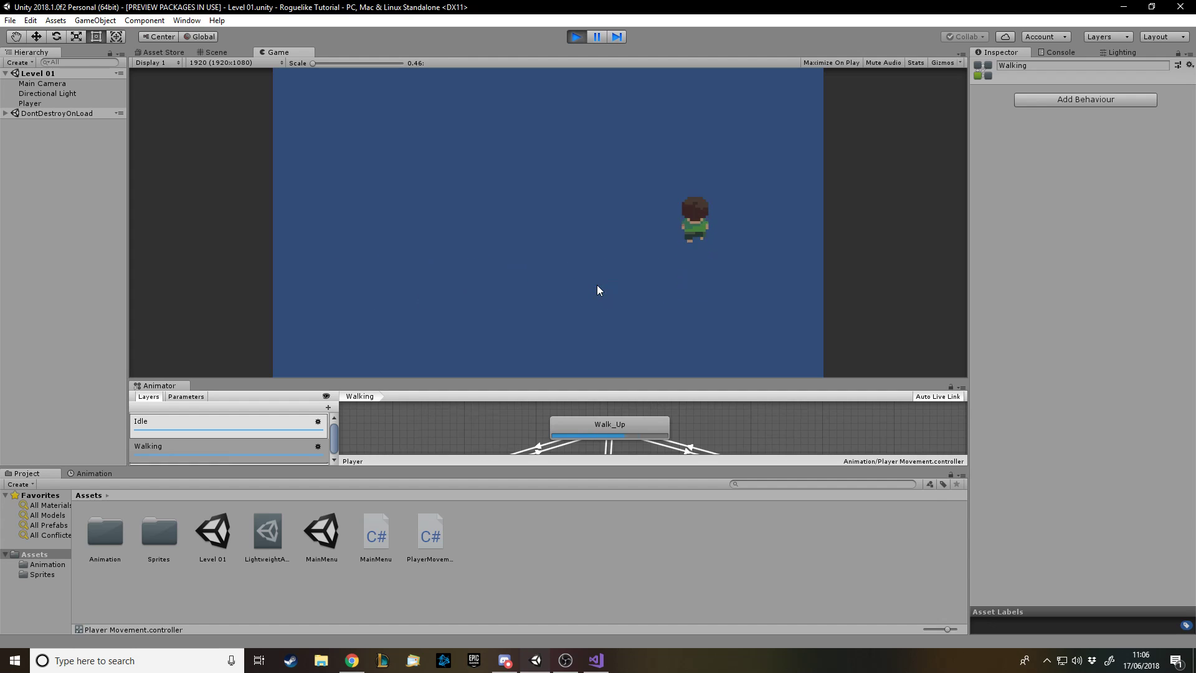
key("Left")
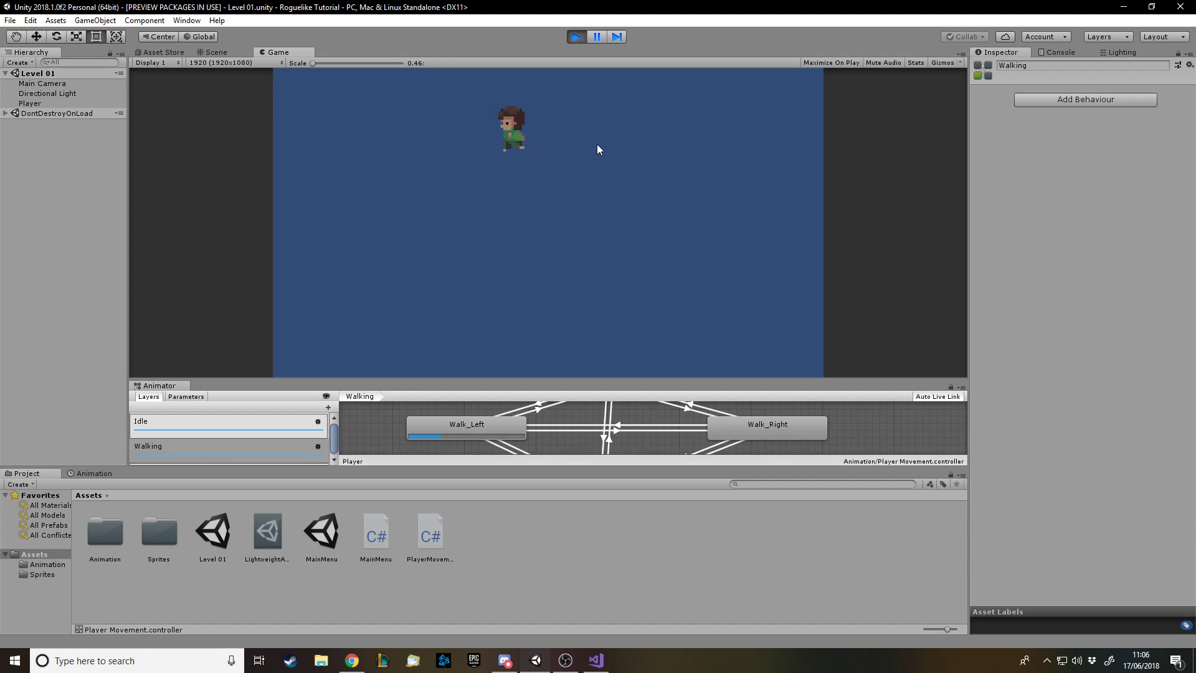
key("Down")
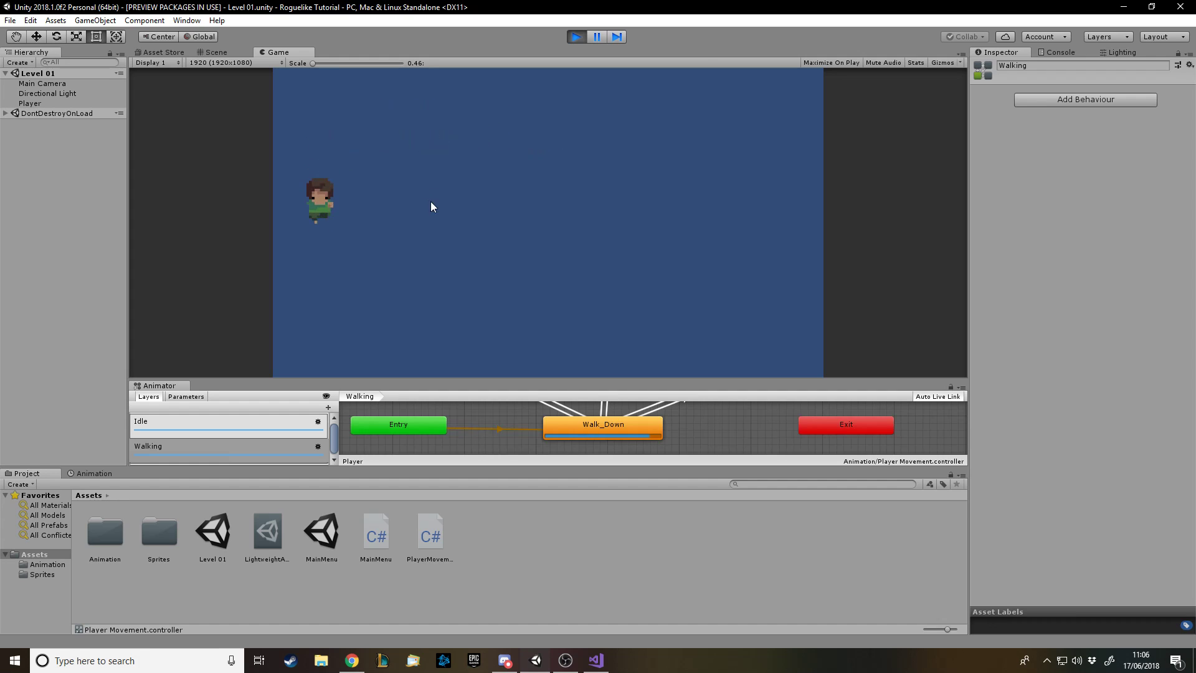
key("Right")
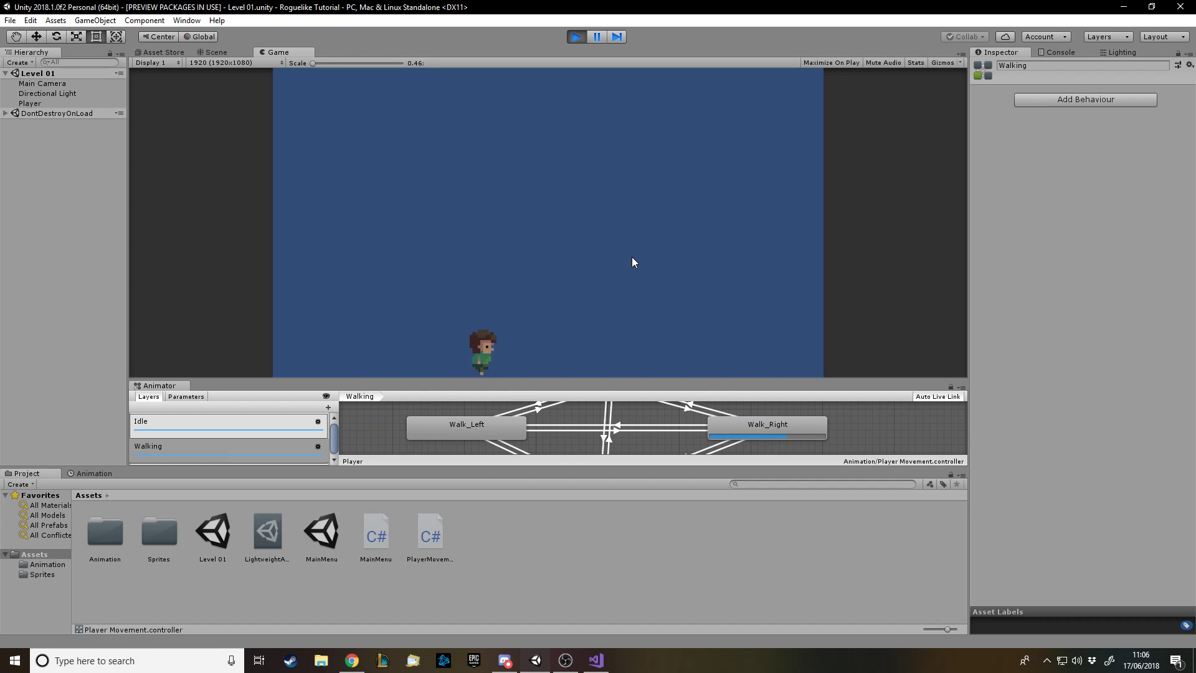
key("Up")
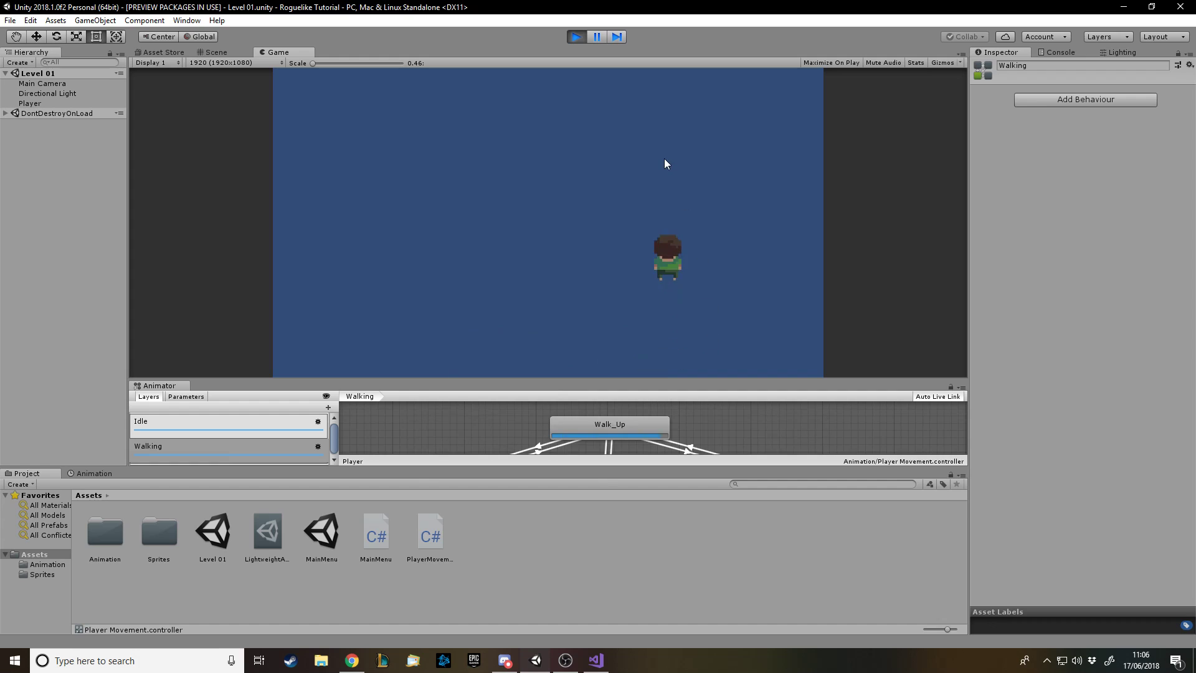
- Walk left, right and down, leaving the player facing left in Walk_Left
key("Left")
key("Right")
key("Down")
key("Left")
key("Left")
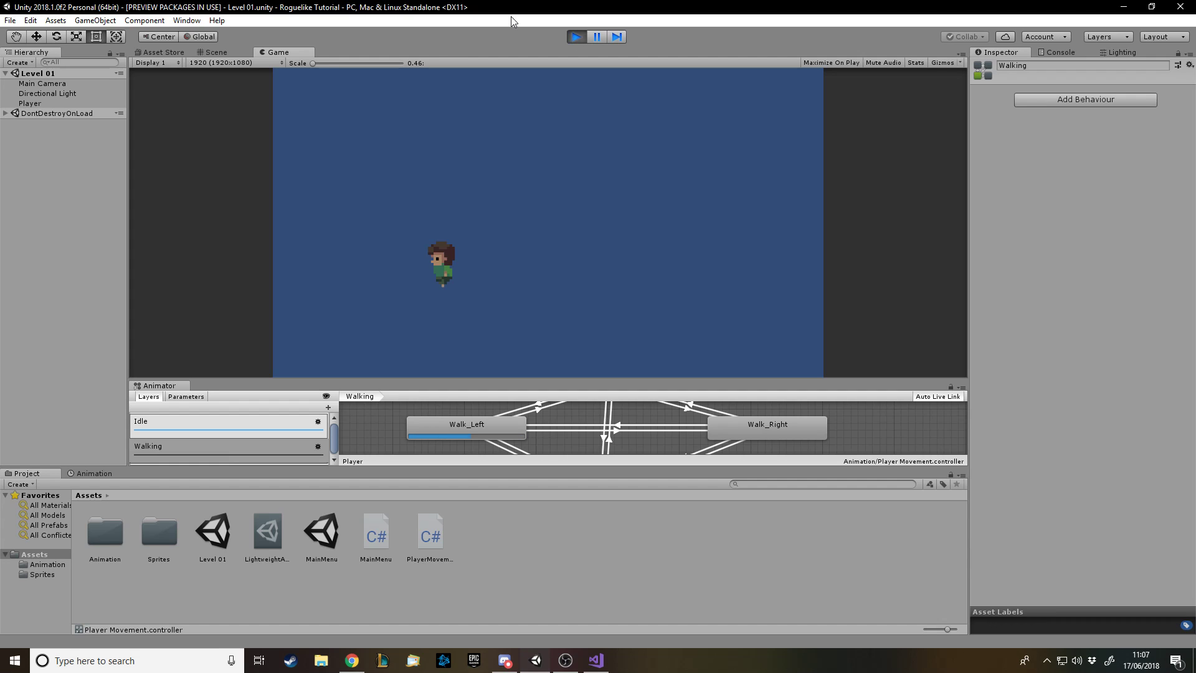
key("d")
key("w")
key("d")
key("s")
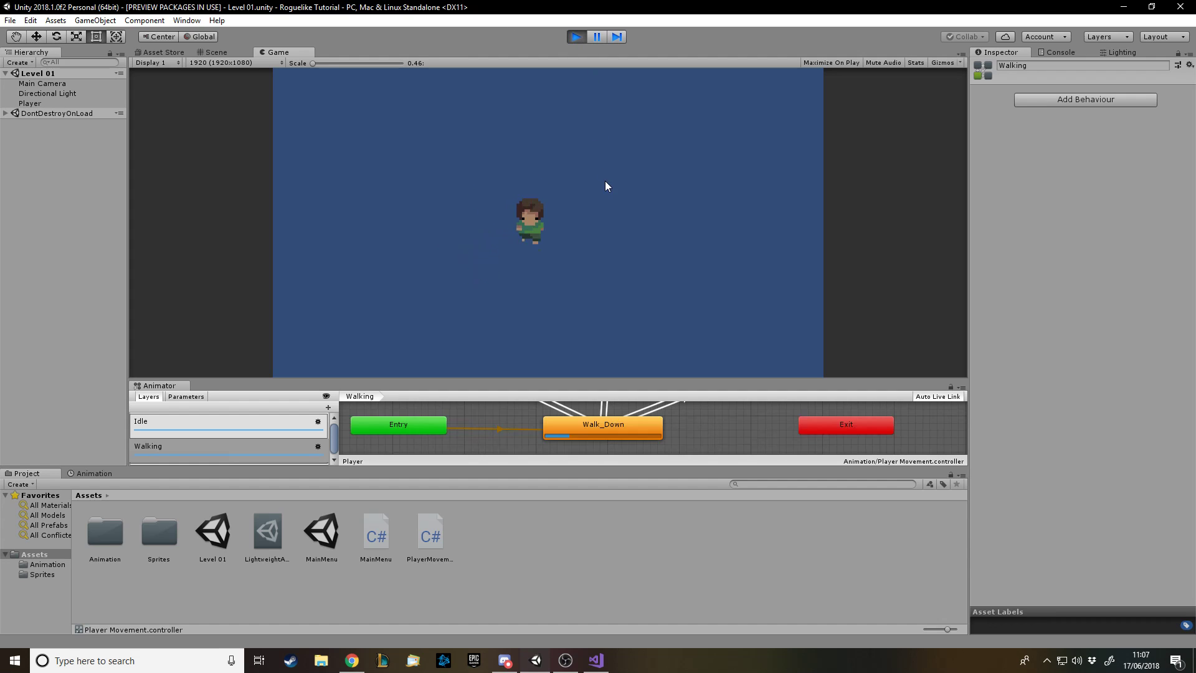
key("a")
key("Right")
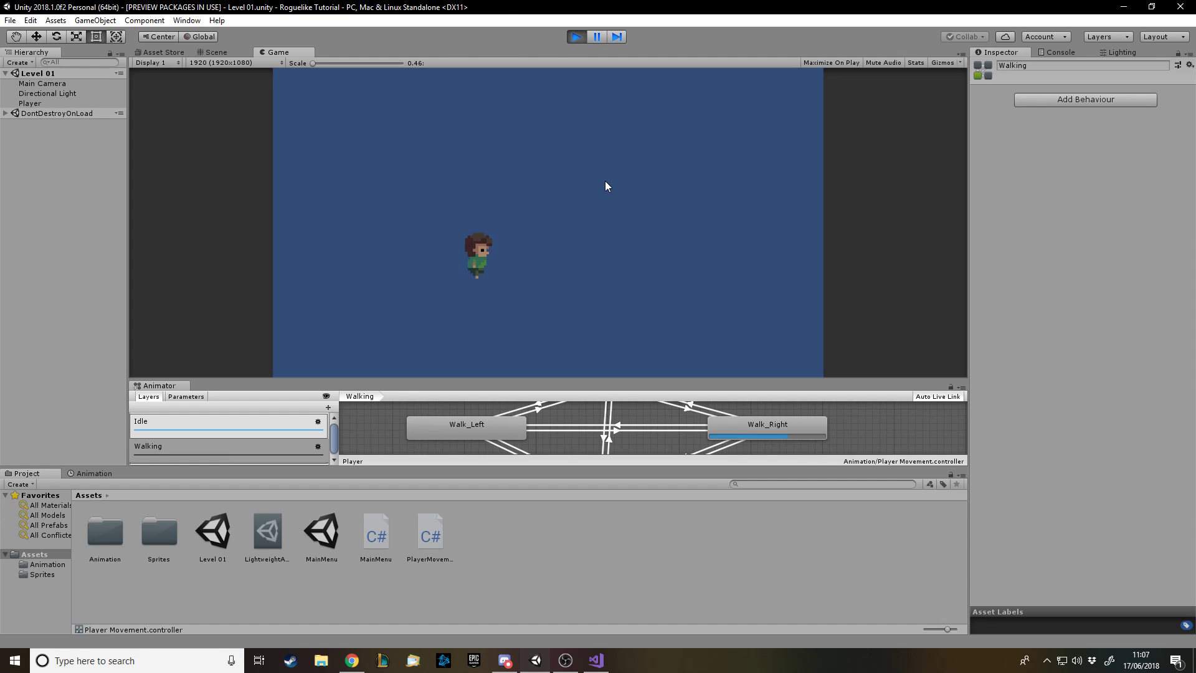
key("w")
key("d")
key("s")
key("Left")
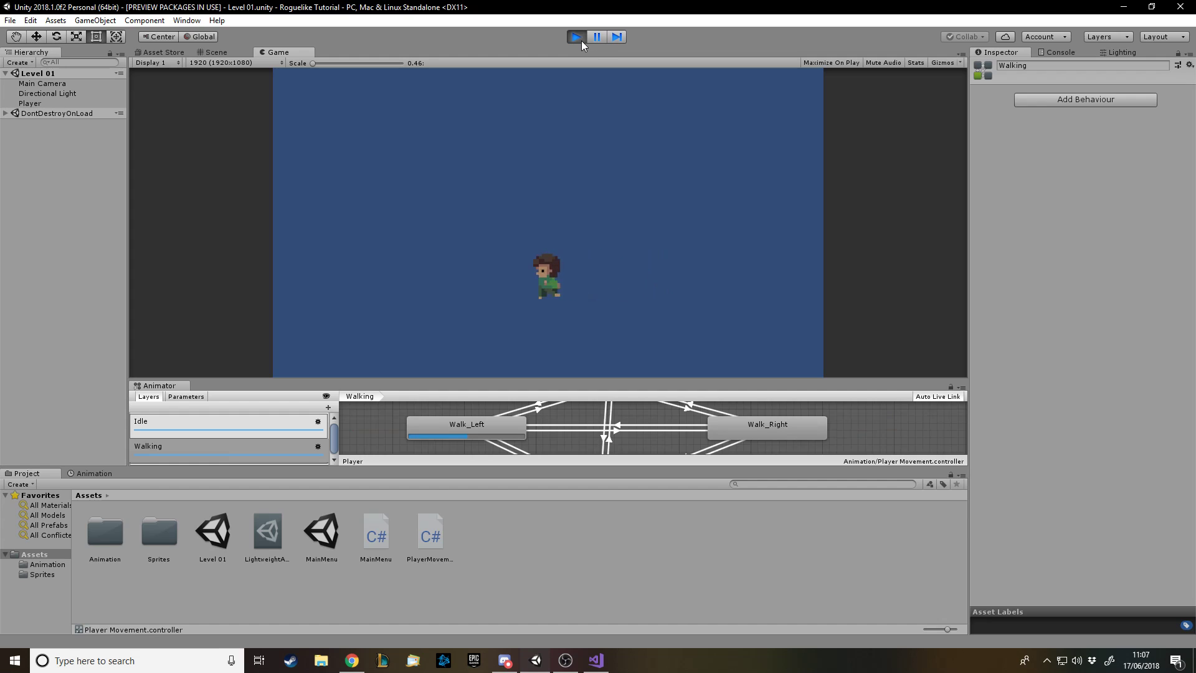
key("Up")
key("Down")
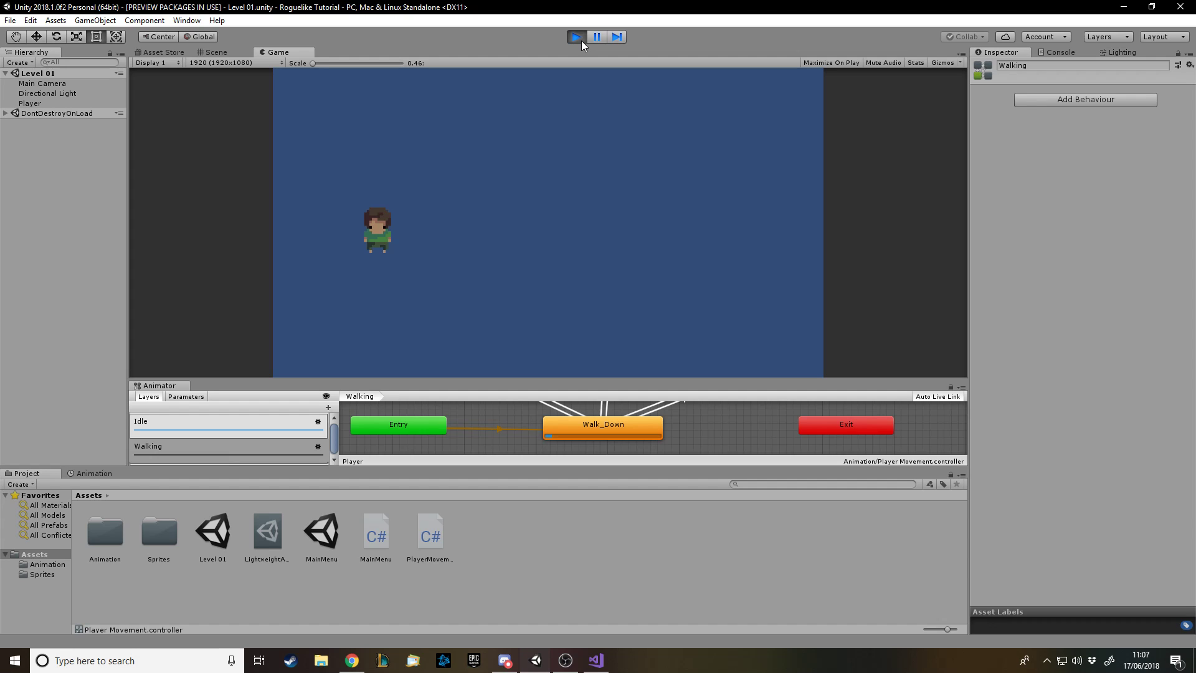
key("d")
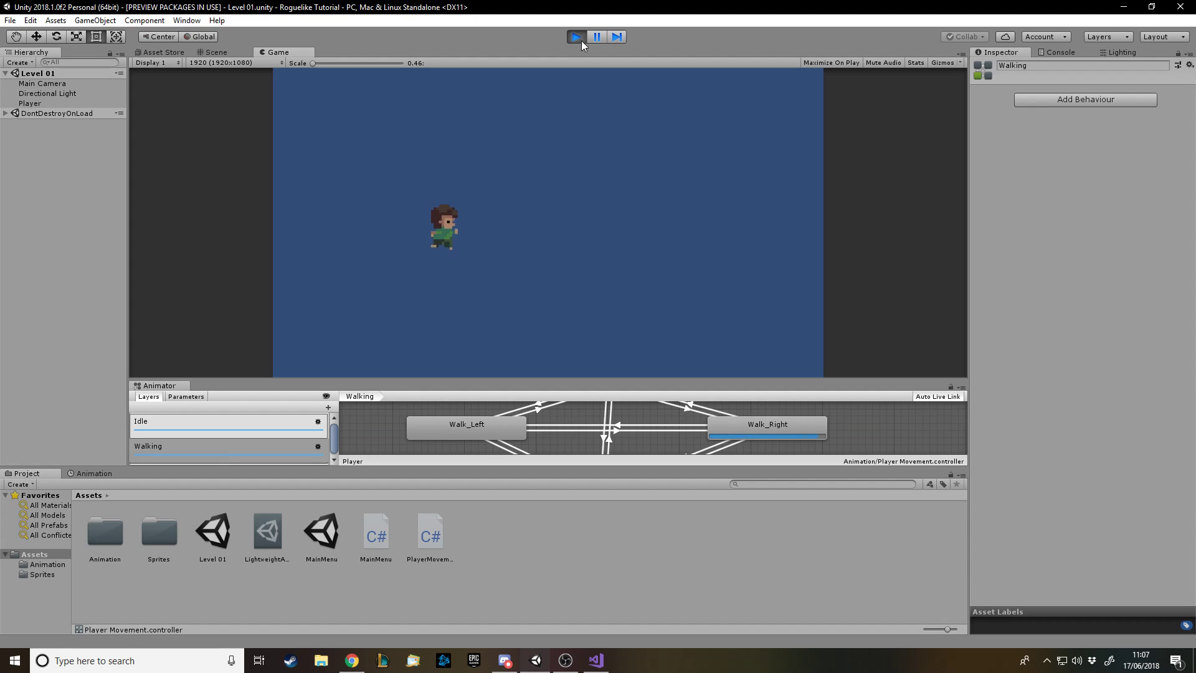
key("w")
key("d")
key("s")
key("Right")
key("Up")
key("Left")
key("Down")
key("Right")
key("Up")
key("Down")
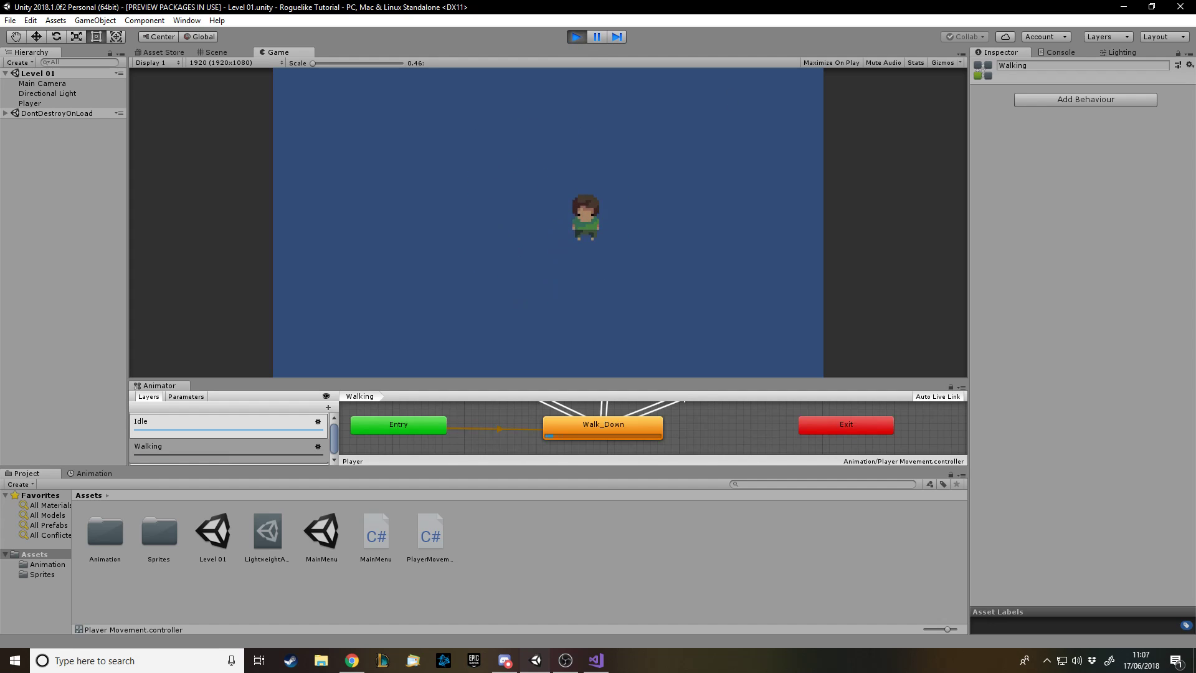